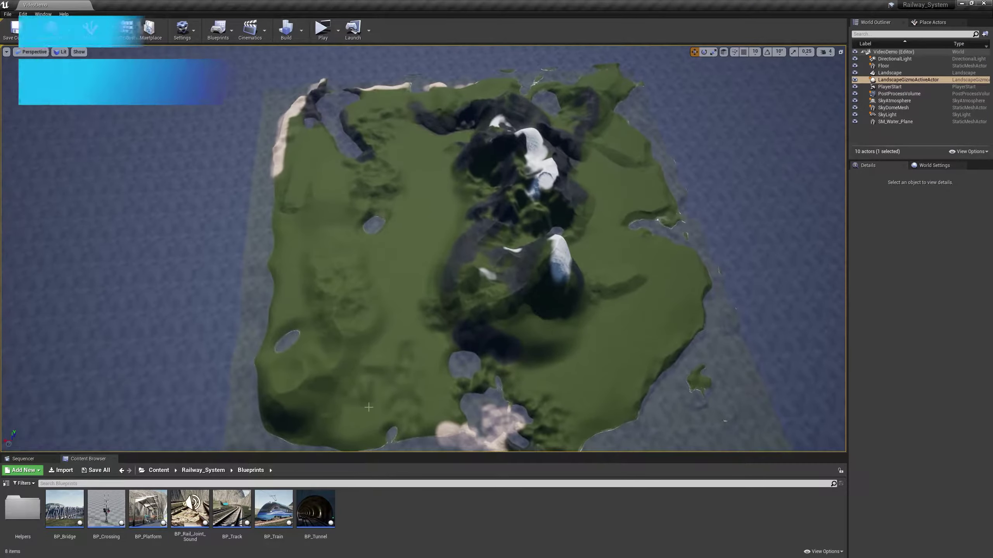
Drag BP_Track's spline points around the island and turn off spline editing so the rails render
left_click(594, 372)
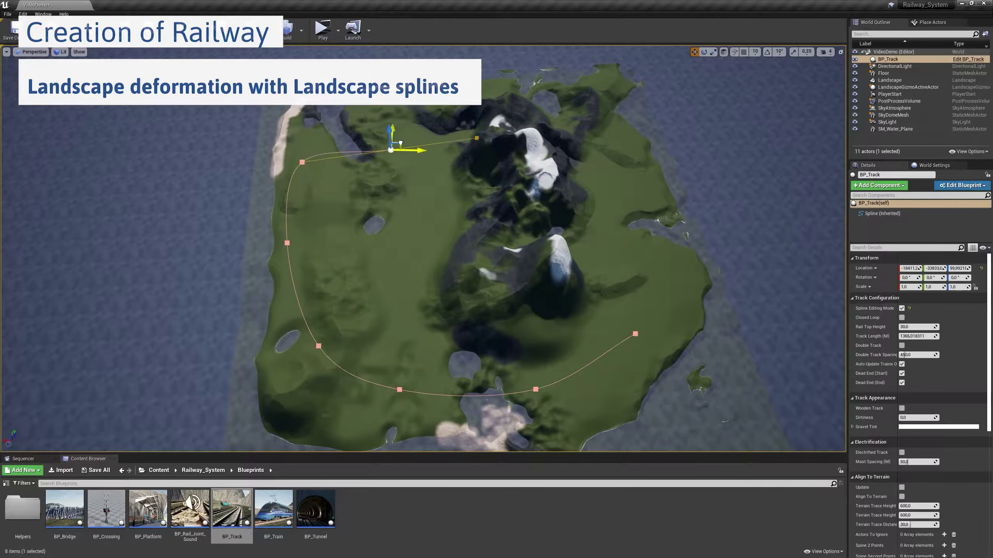
left_click_drag(384, 124, 578, 211, "alt")
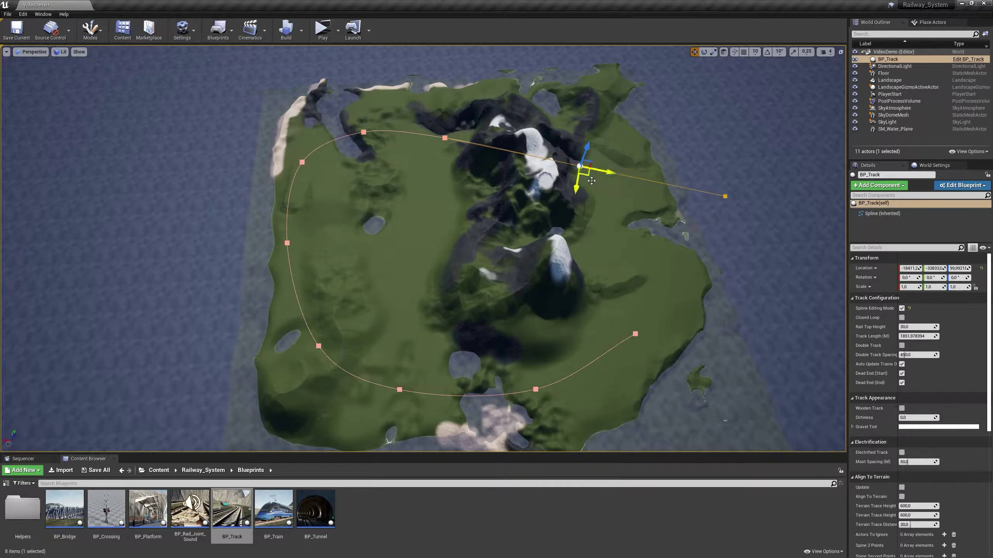
left_click_drag(579, 211, 471, 226)
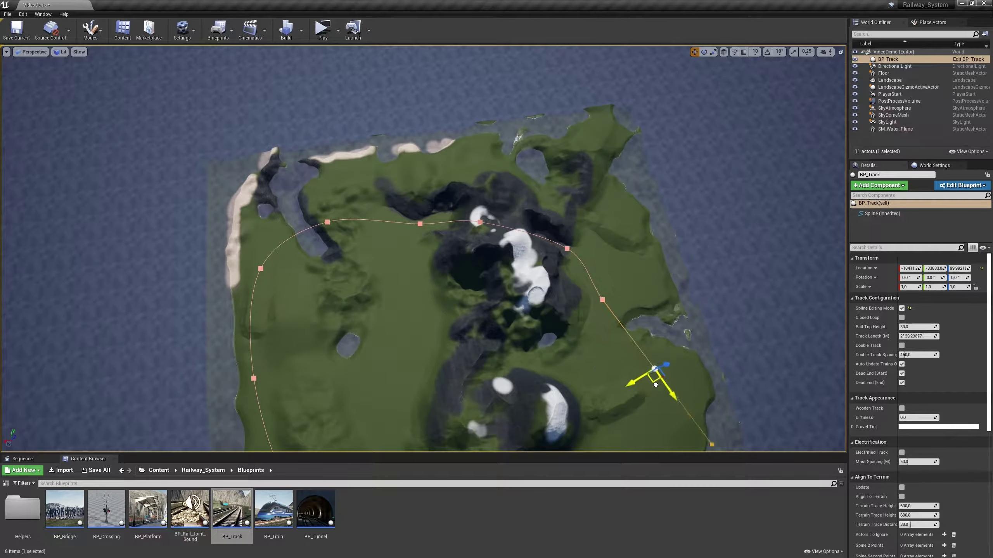
key("f")
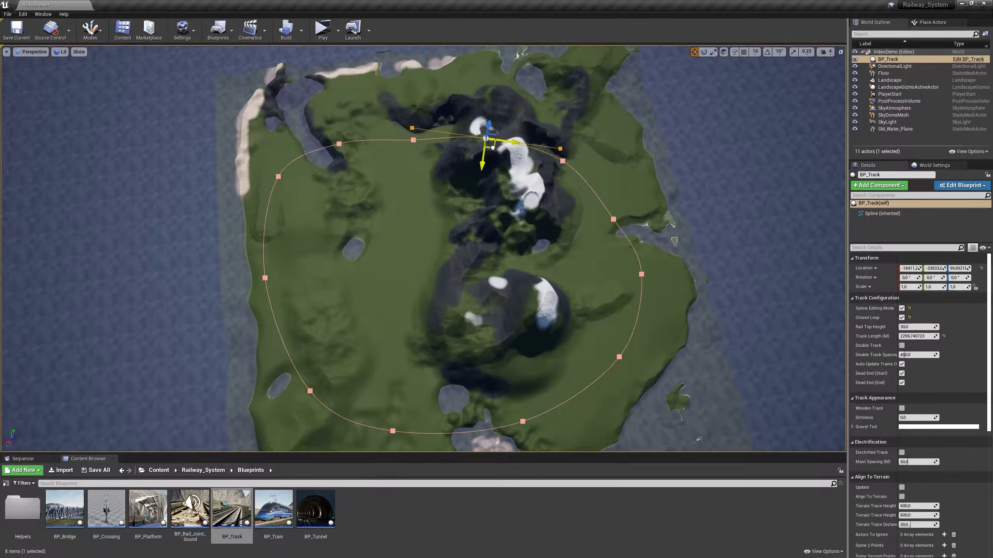
scroll(492, 147, "up", 5)
left_click(902, 308)
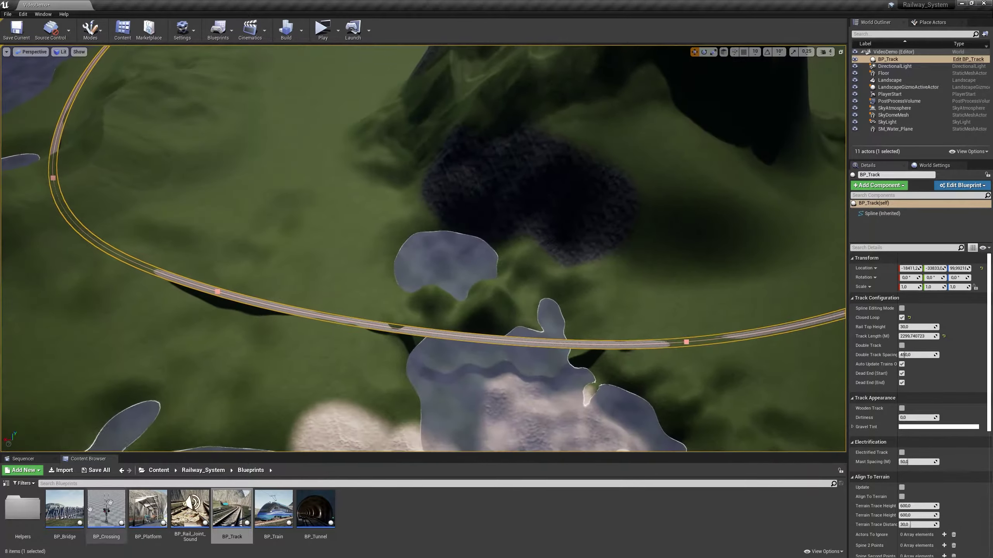
Place BP_Bridge on the track over the water and switch to the Landscape Flatten tool
left_click_drag(64, 508, 624, 358)
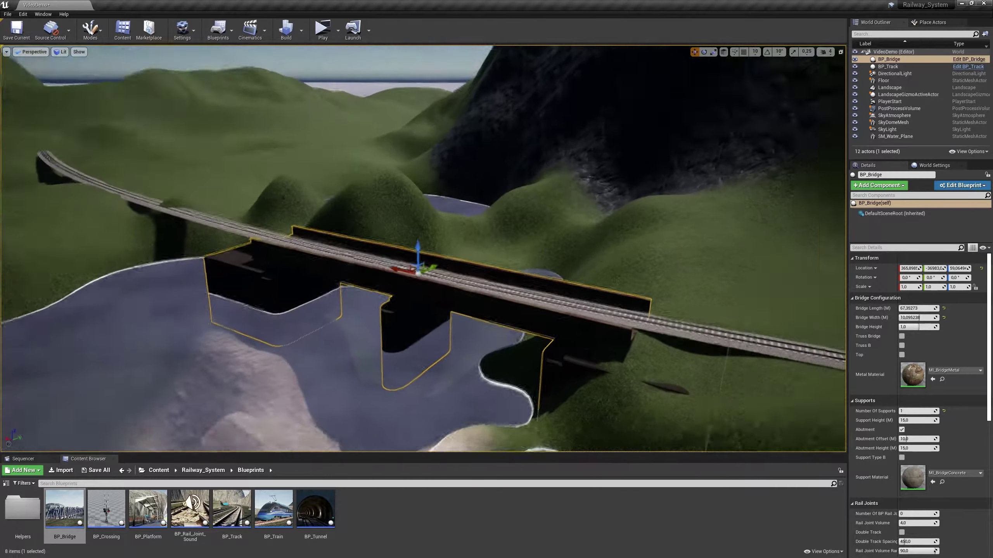
right_click_drag(402, 320, 402, 320)
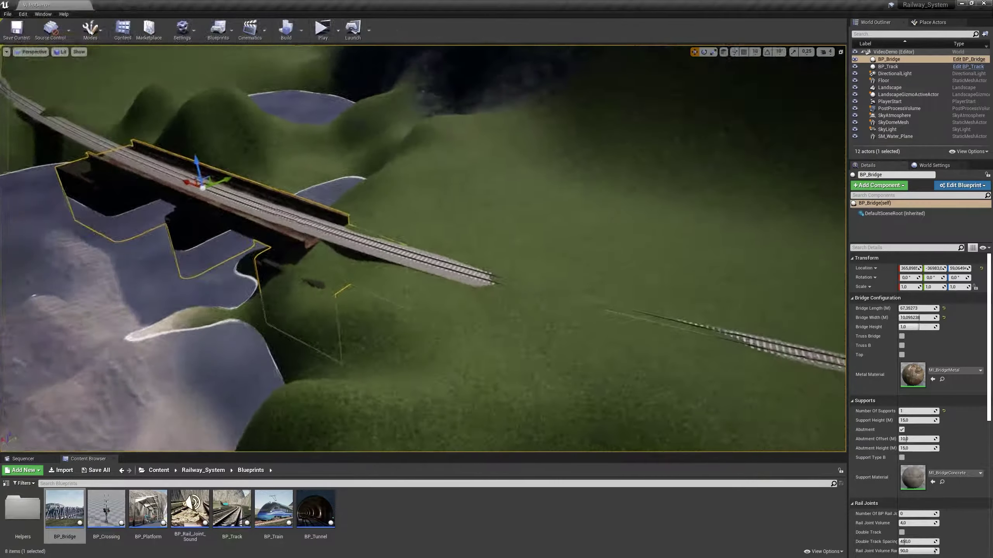
key("shift+3")
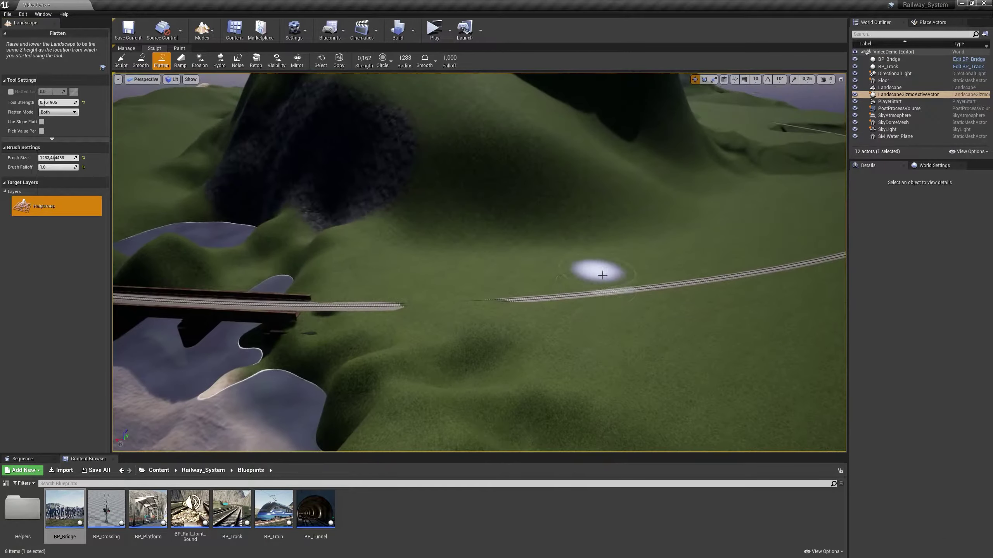
Try the Landscape Ramp tool along the rails, then switch to Manage > Splines
right_click_drag(342, 315, 342, 315)
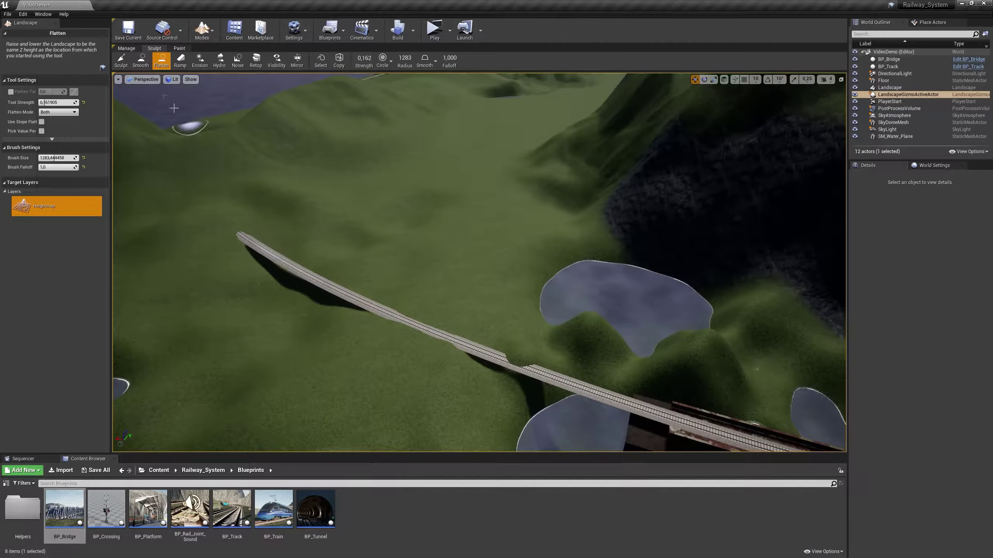
left_click(127, 48)
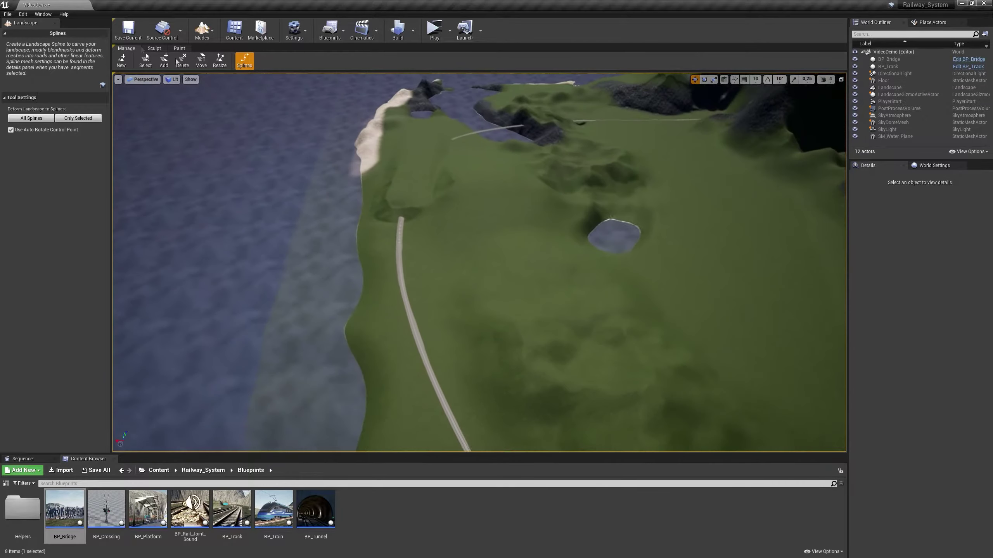
left_click(180, 60)
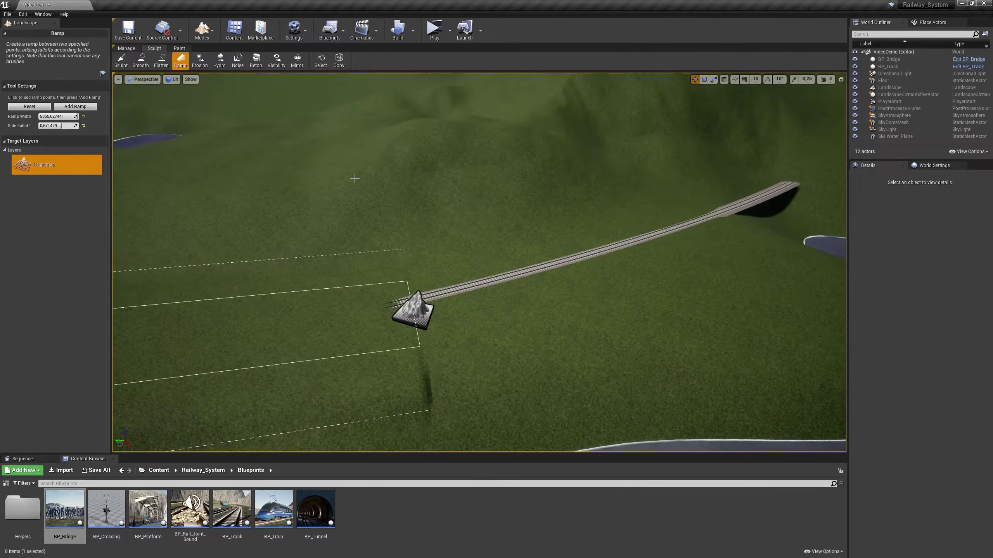
left_click(134, 48)
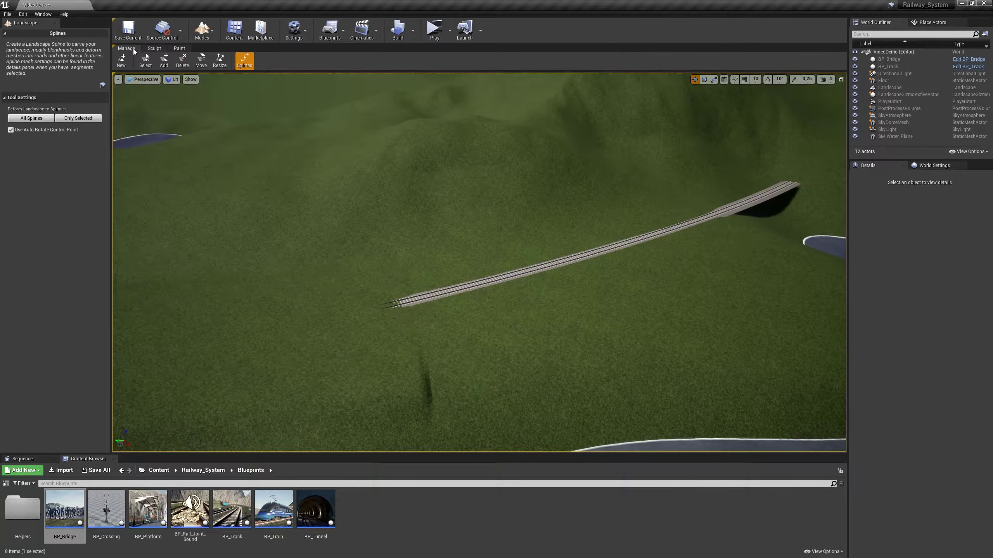
Lower the landscape spline point near the bridge and give all connected points a 500 Half-Width
left_click(444, 301)
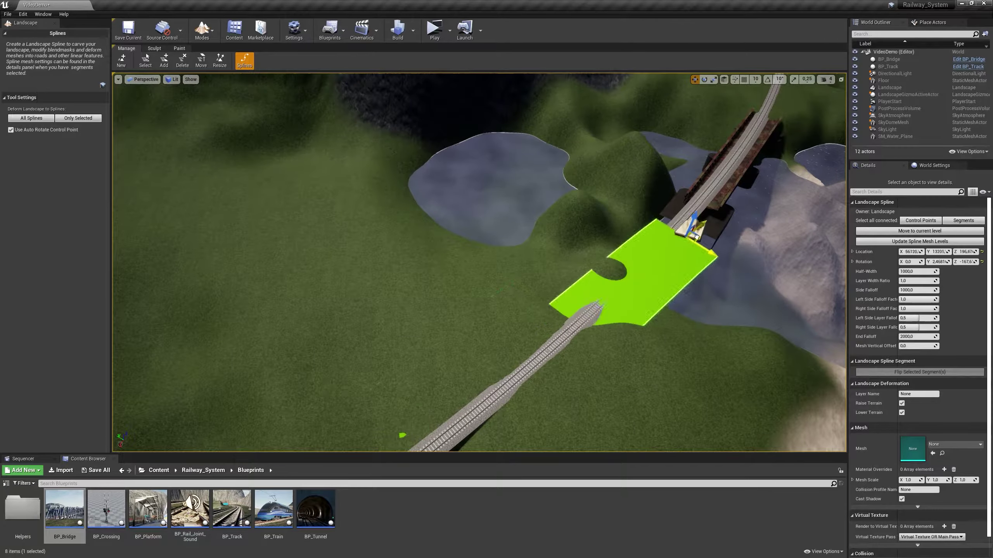
left_click(696, 236)
key("f")
left_click_drag(612, 262, 614, 307)
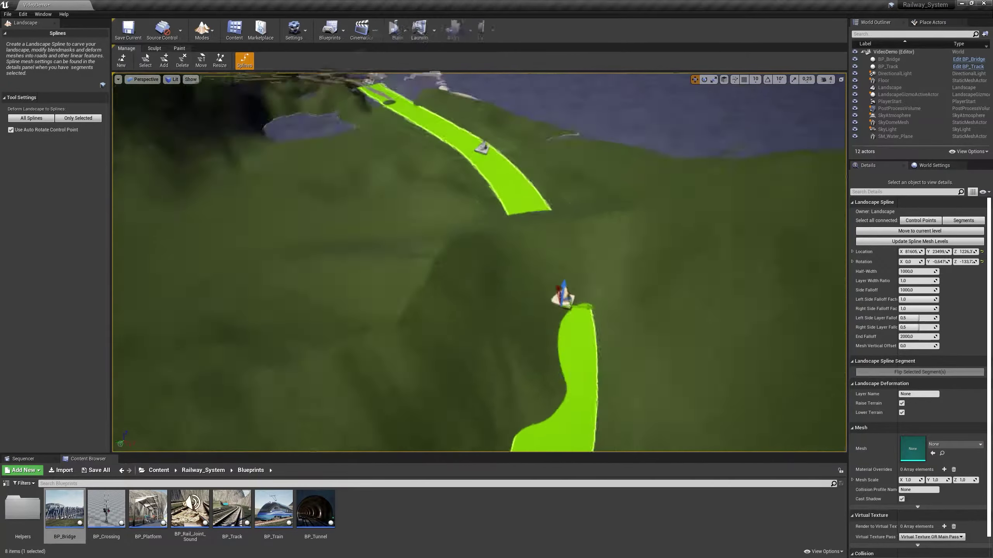
left_click(930, 221)
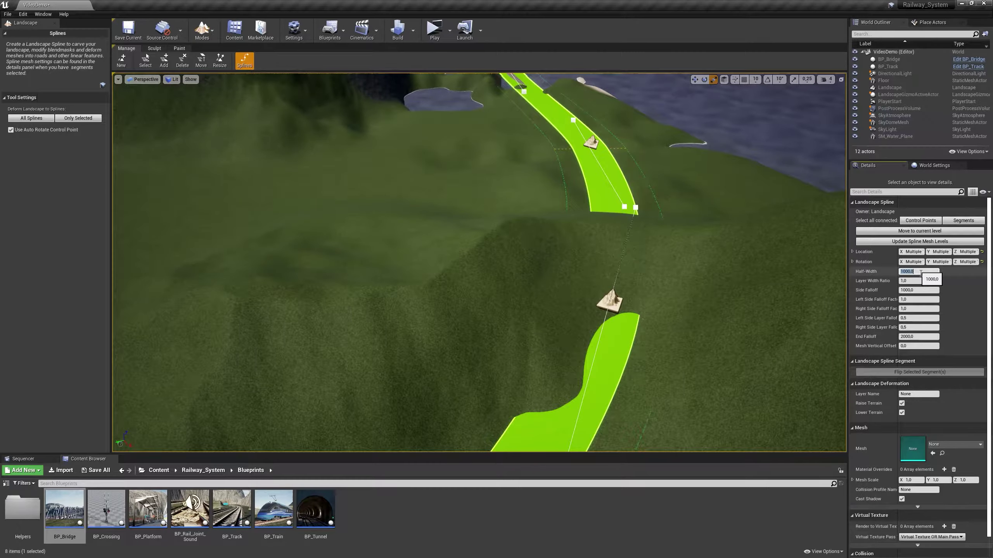
type("500")
key("Return")
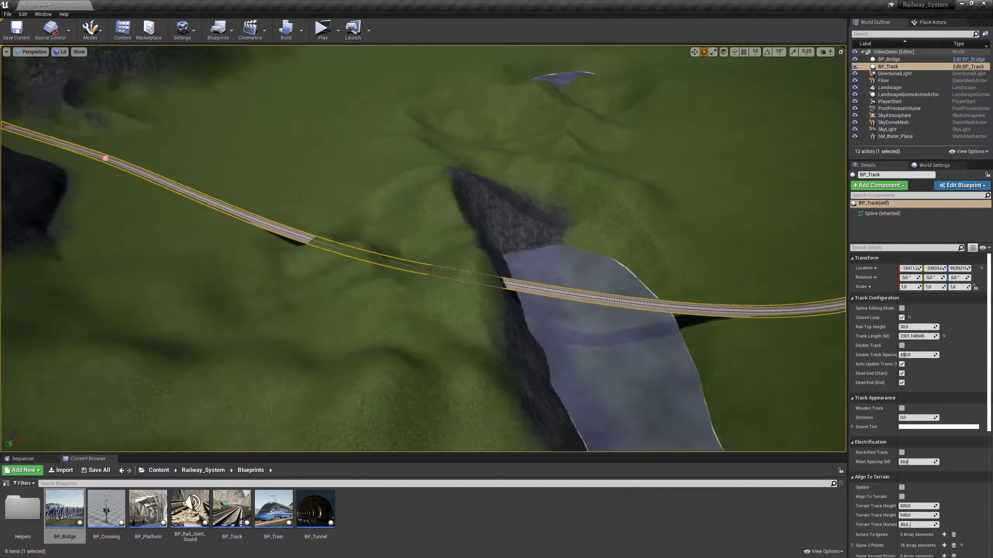
Drop a second BP_Bridge on the river crossing, widen it to about 7.24, and raise it to track height
mouse_move(64, 509)
left_mouse_down()
mouse_move(695, 300)
mouse_move(671, 298)
left_mouse_up()
key("w")
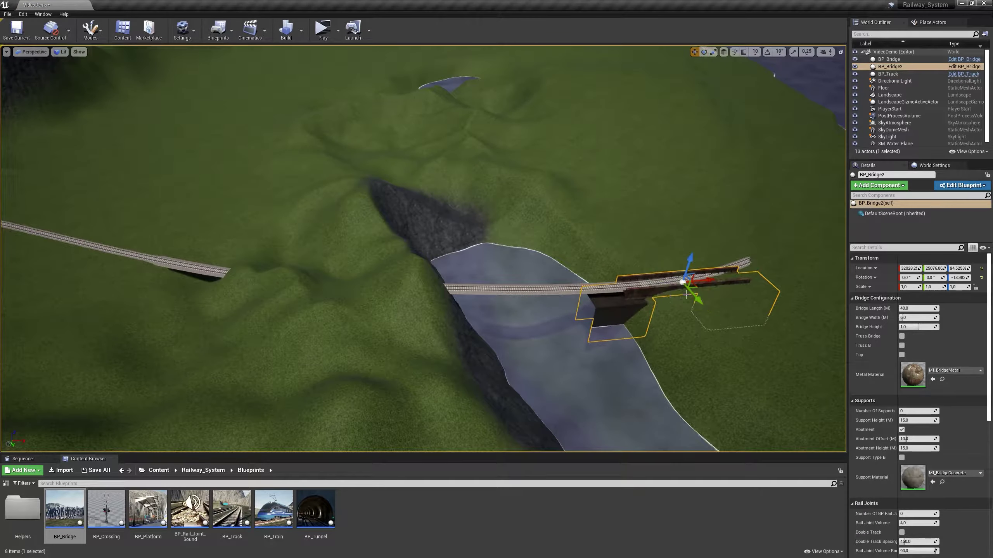
left_click_drag(520, 235, 520, 203, "alt")
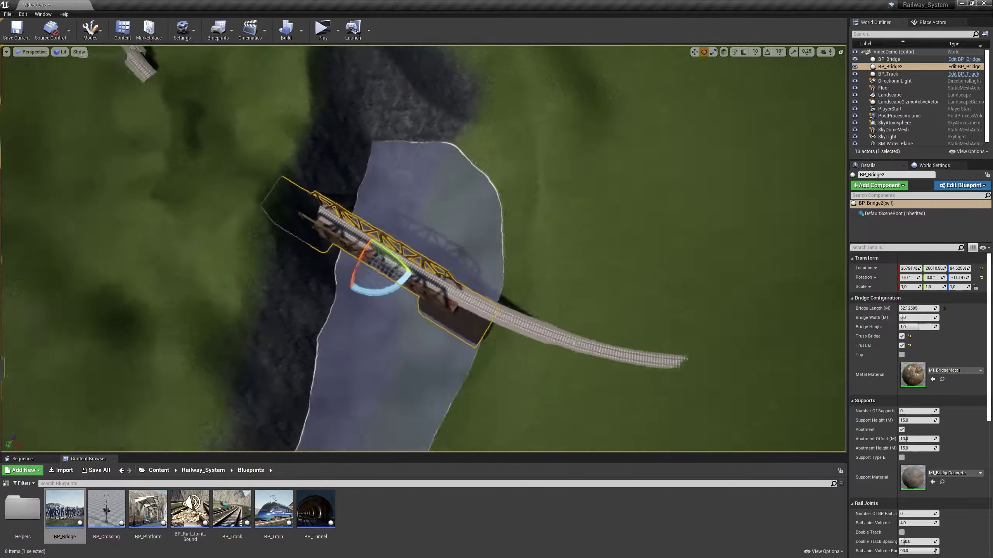
left_click_drag(916, 318, 930, 317)
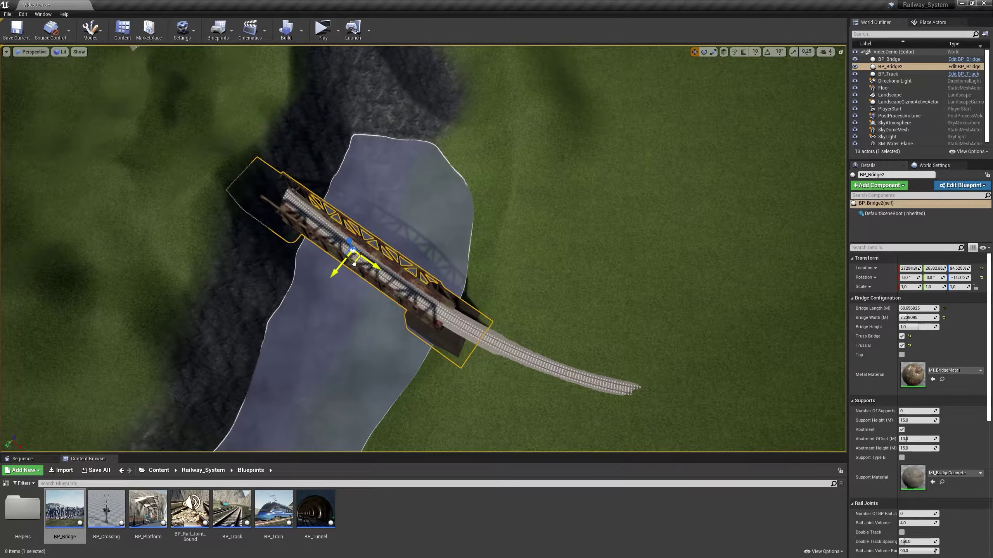
left_click_drag(353, 264, 361, 266)
left_click_drag(362, 266, 161, 245, "alt")
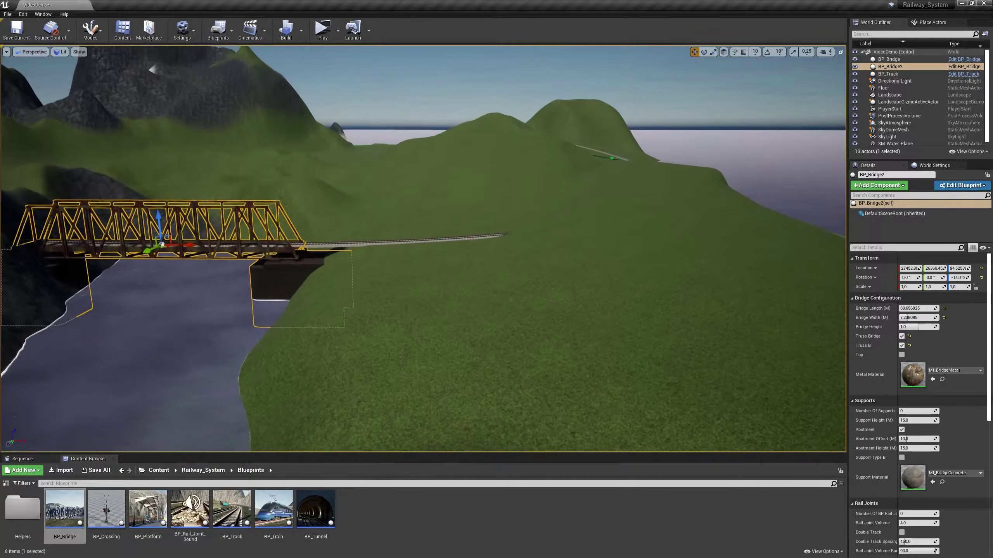
mouse_move(161, 244)
left_mouse_down("alt")
mouse_move(477, 226)
mouse_move(368, 372)
left_mouse_up("alt")
key("shift+2")
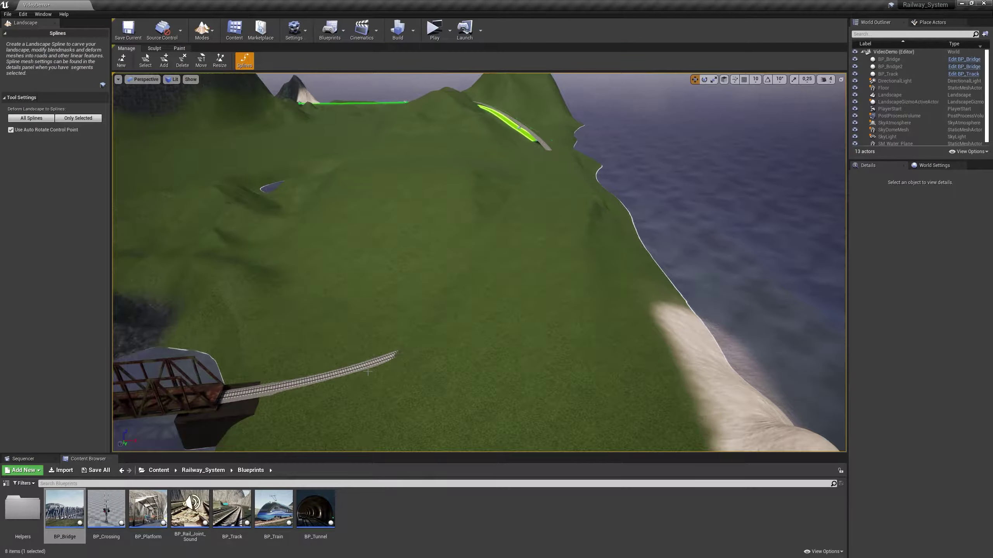
Add landscape spline points beyond BP_Bridge2's end, including one inserted mid-segment
key("shift+1")
left_click(324, 359)
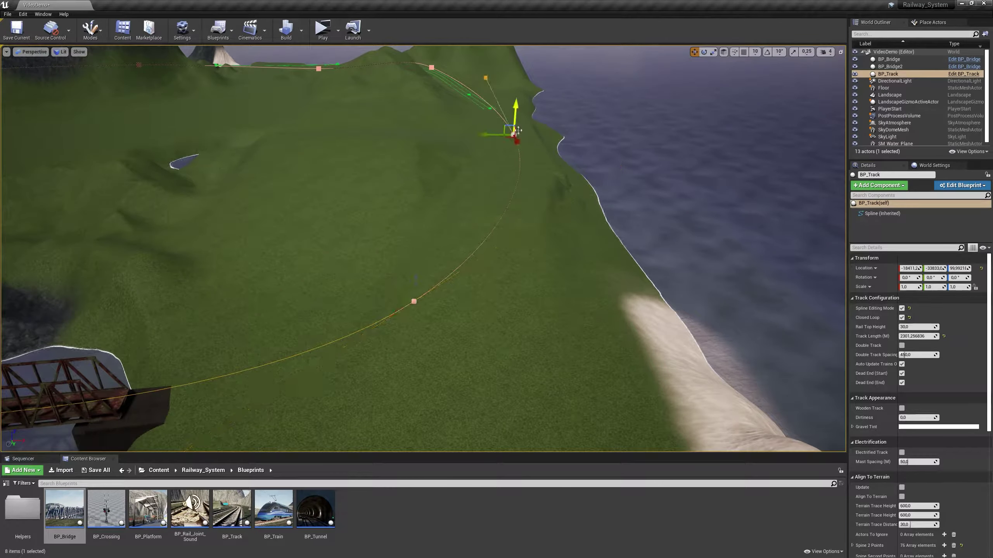
left_click_drag(619, 287, 612, 289, "alt")
key("shift+2")
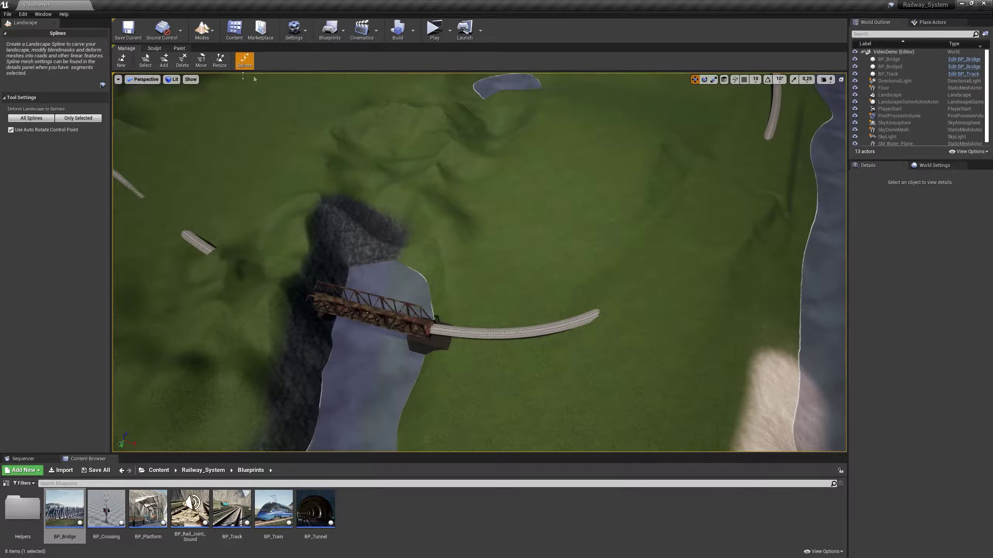
left_click(613, 289, "ctrl")
left_click(377, 379, "ctrl")
mouse_move(377, 379)
left_mouse_down("alt")
mouse_move(347, 186)
mouse_move(492, 226)
left_mouse_up("alt")
left_click(472, 235, "ctrl")
Rotate the new spline control points to line up with the bridge
left_click_drag(178, 416, 787, 217, "alt")
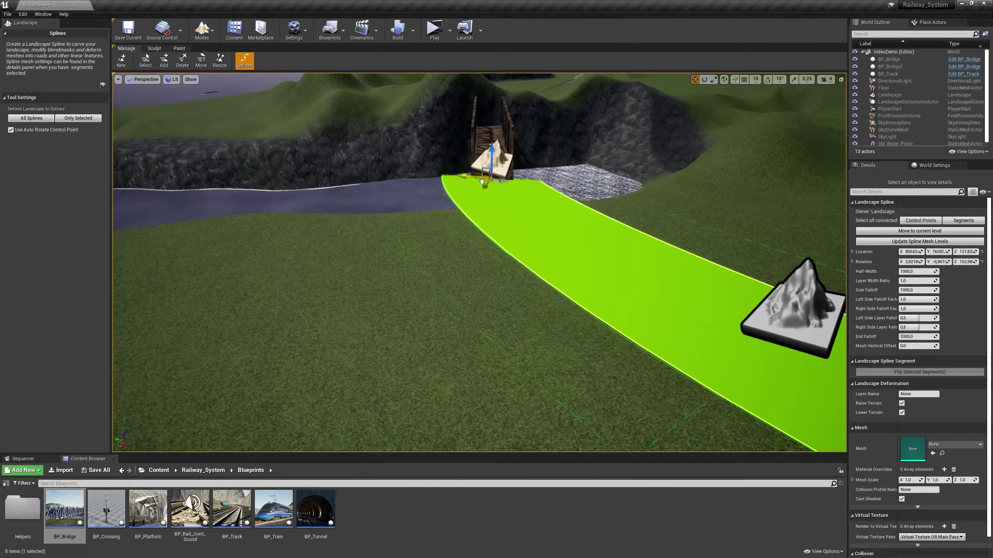
key("e")
left_click_drag(482, 181, 933, 270, "alt")
mouse_move(508, 313)
left_mouse_down("alt")
mouse_move(357, 250)
mouse_move(386, 248)
left_mouse_up("alt")
left_click(358, 258)
key("w")
key("e")
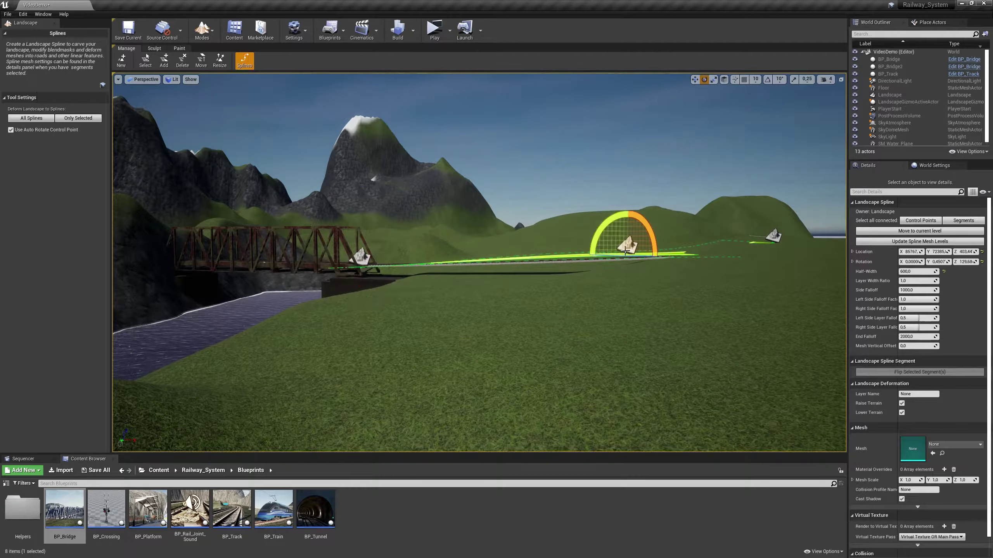
mouse_move(633, 241)
left_mouse_down("alt")
mouse_move(664, 235)
mouse_move(452, 328)
mouse_move(468, 250)
left_mouse_up("alt")
left_click(631, 239)
key("e")
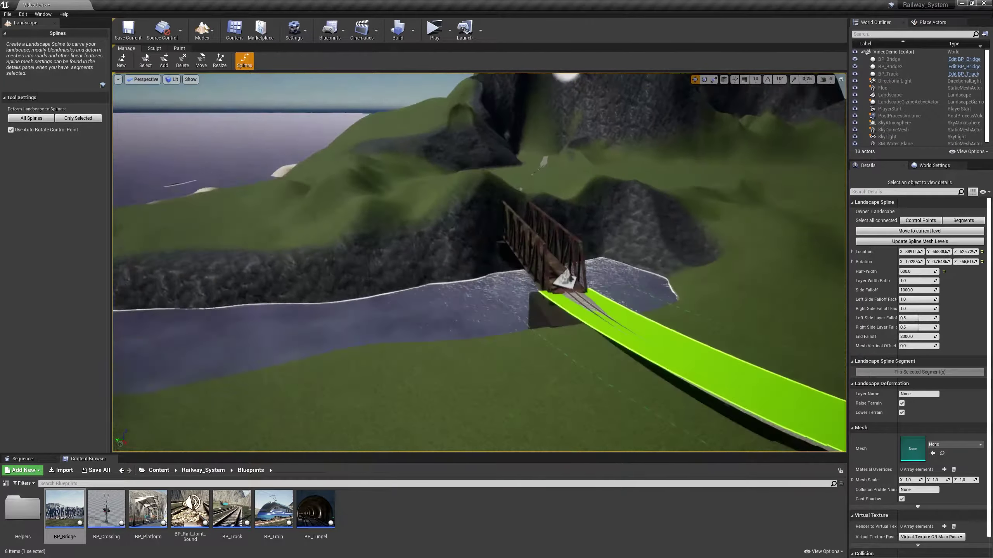
Turn the bridge-end spline point to match the bridge and select all connected segments
left_click(519, 312)
left_click_drag(520, 313, 340, 236, "alt")
left_click(319, 216)
key("e")
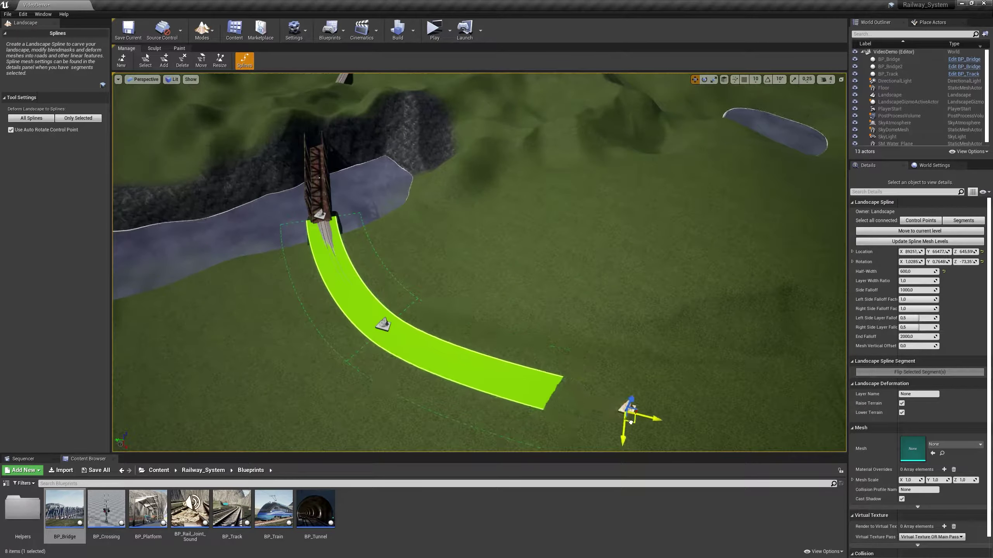
key("e")
mouse_move(649, 402)
left_mouse_down("alt")
mouse_move(592, 356)
mouse_move(450, 321)
left_mouse_up("alt")
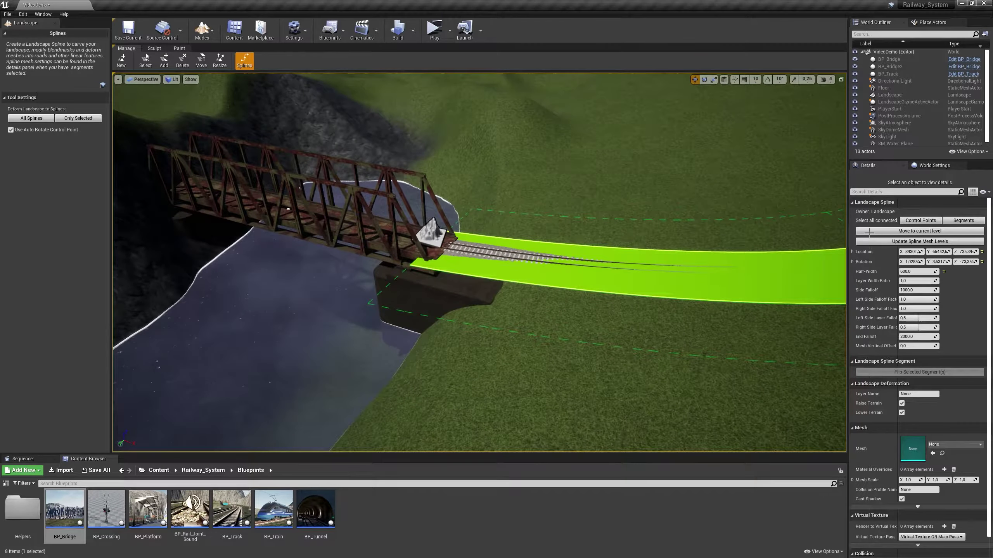
left_click(963, 220)
left_click(254, 313)
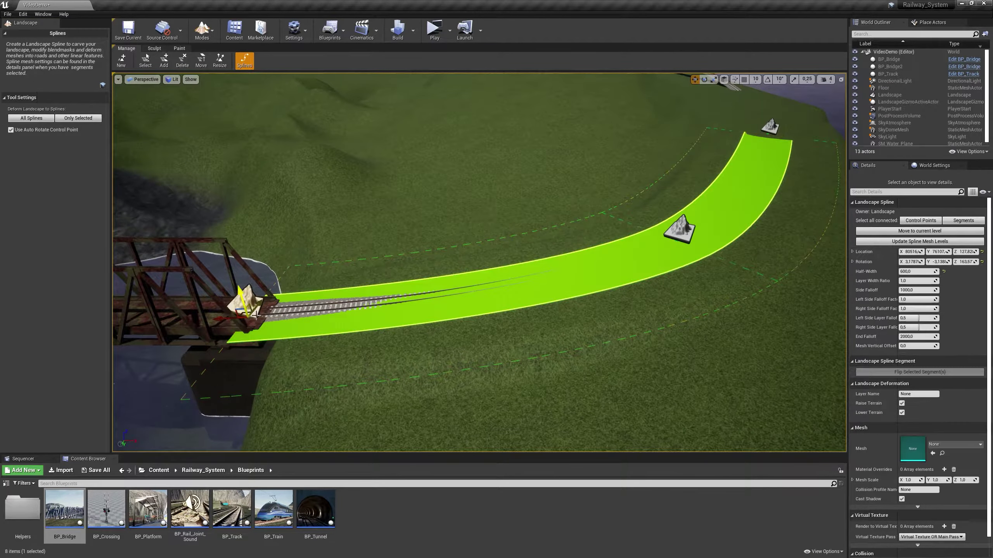
left_click(982, 222)
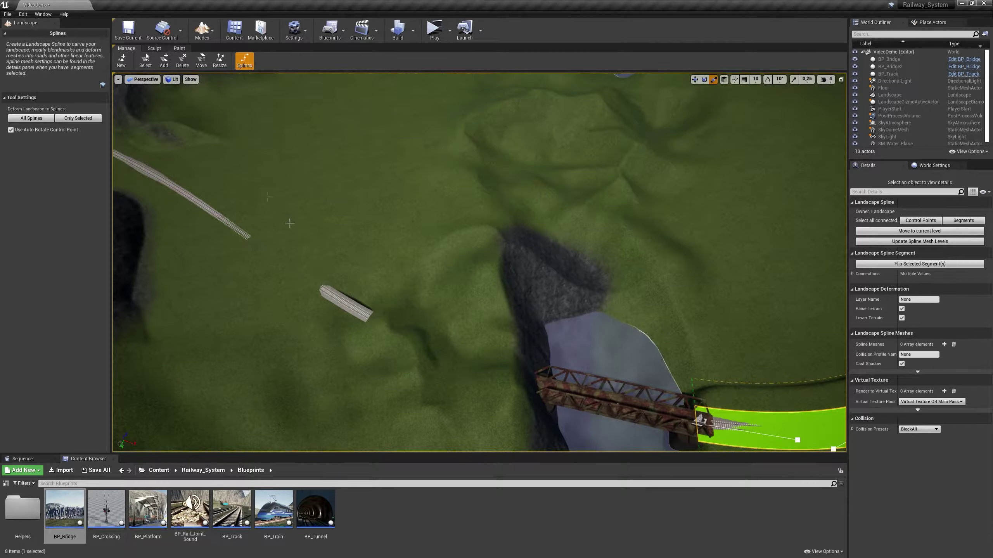
Add a spline point, deform the terrain to the selected segments only, and erode beside the bridge end
left_click(222, 215, "ctrl")
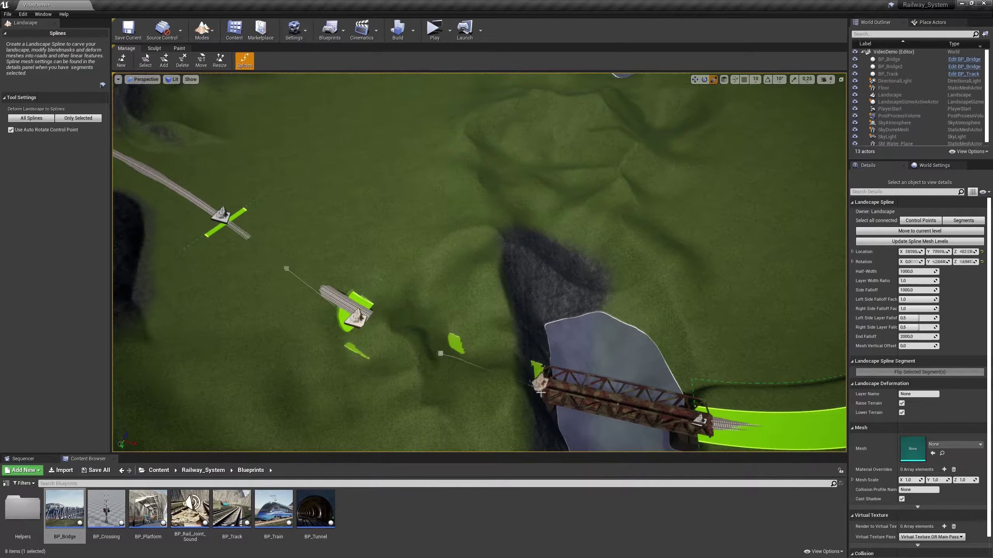
left_click(540, 392)
key("f")
right_click_drag(491, 365, 491, 365)
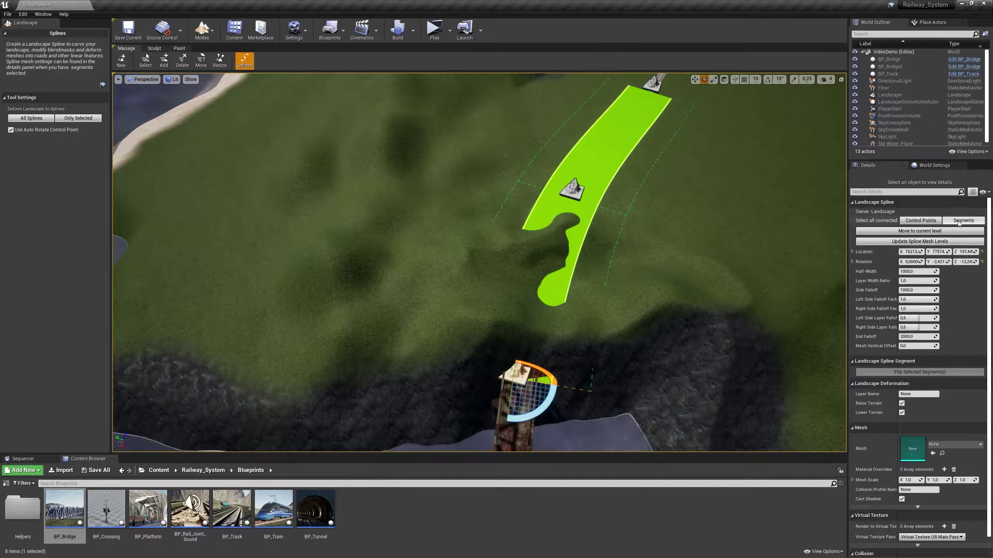
left_click(962, 221)
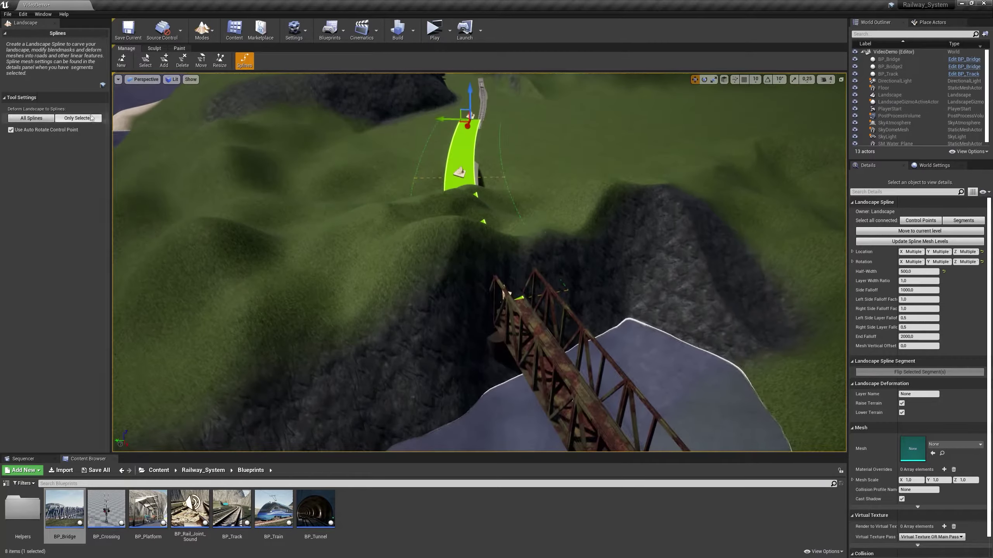
left_click(78, 118)
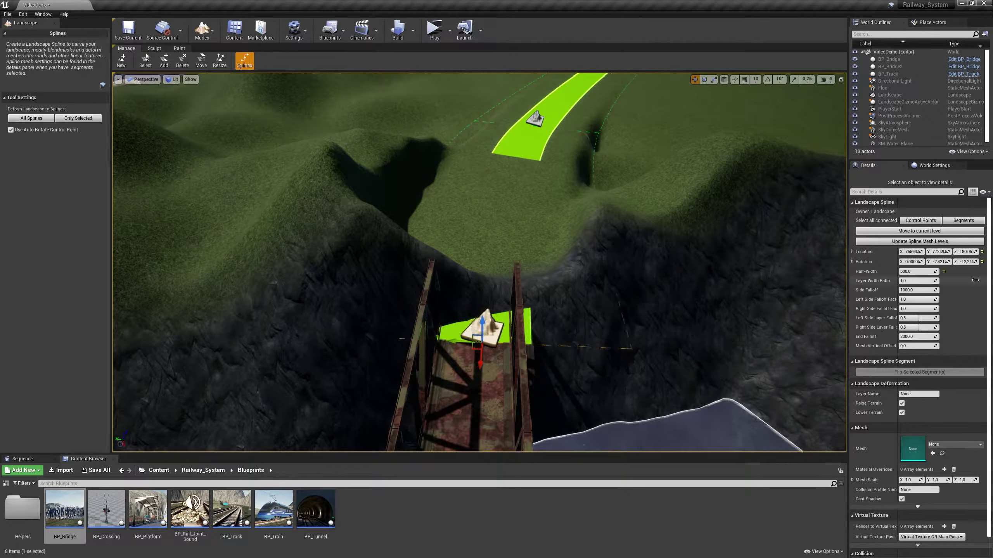
left_click(963, 220)
left_click(77, 118)
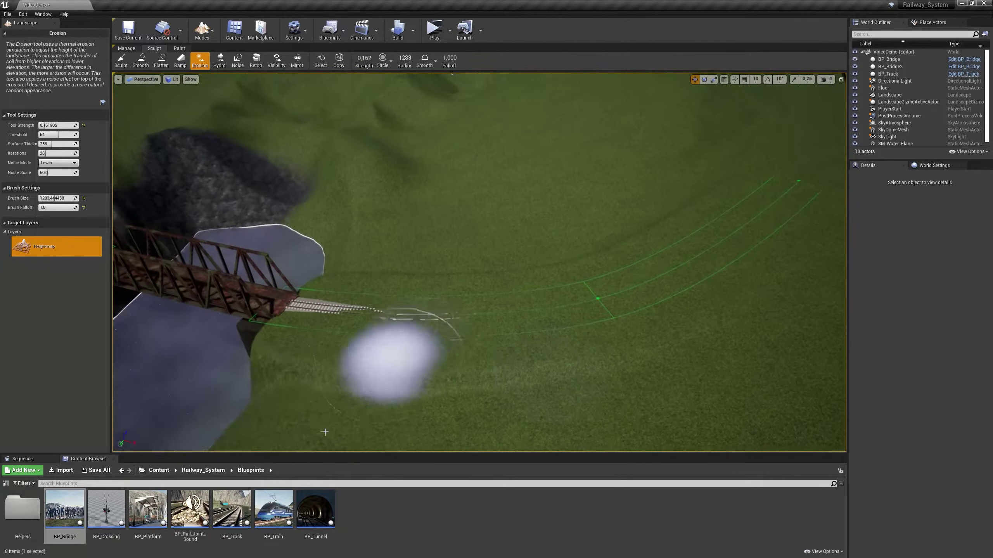
left_click_drag(325, 431, 503, 290)
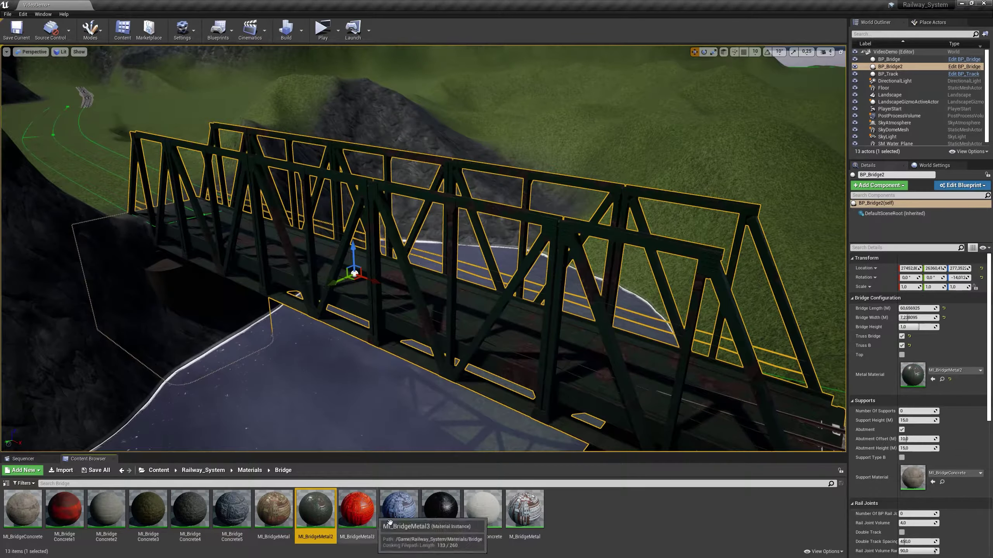
Create and open MI_BridgeMetal4_Inst from MI_BridgeMetal4, enabling a reddish-brown PaintColor
right_click(399, 508)
left_click(432, 339)
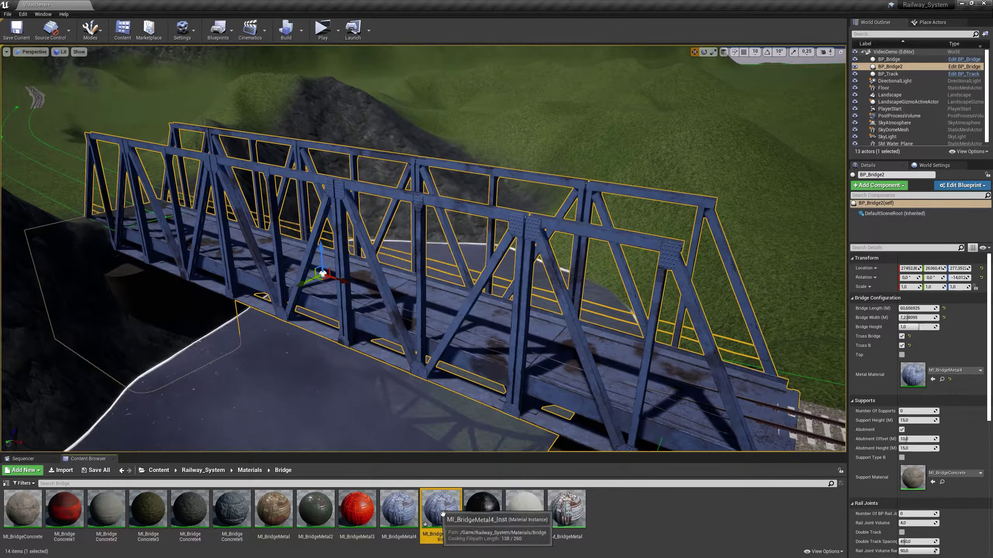
double_click(441, 508)
left_click_drag(474, 268, 590, 268)
left_click(803, 377)
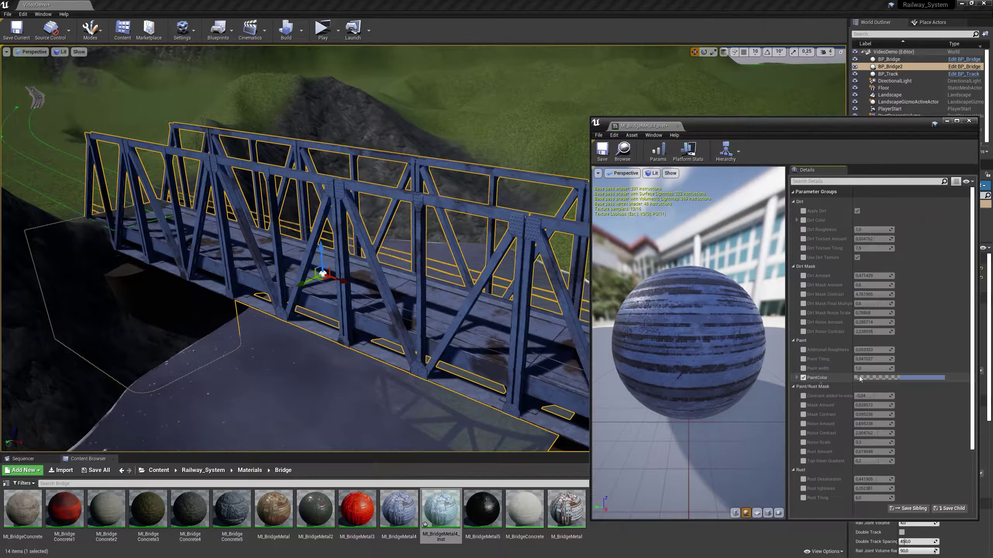
left_click(899, 377)
left_click_drag(823, 409, 874, 438)
left_click(837, 423)
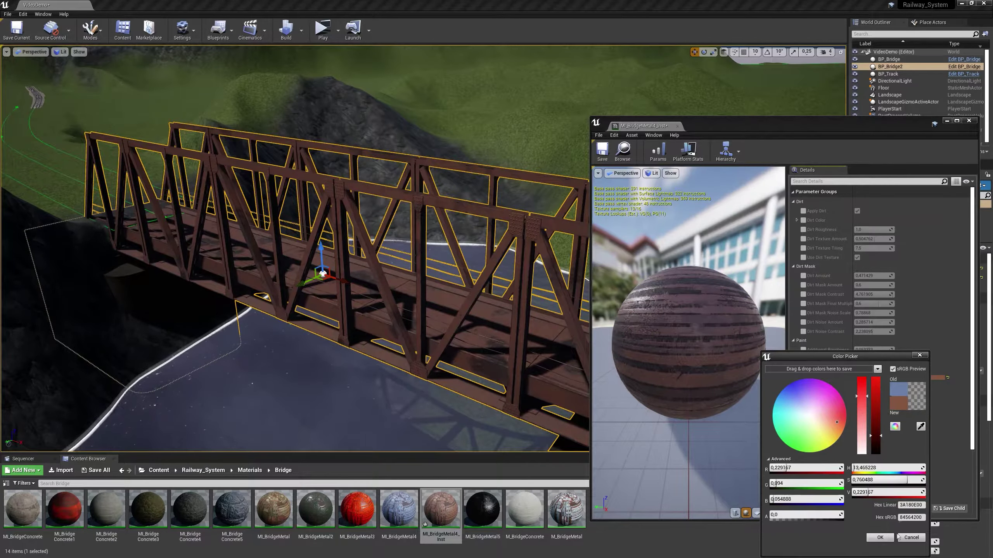
left_click(885, 538)
Enable Apply Dirt, dirt texture amount and tiling, Dirt Amount, and a 1.0 dirt mask multiplier
left_click(803, 210)
left_click_drag(874, 229, 862, 230)
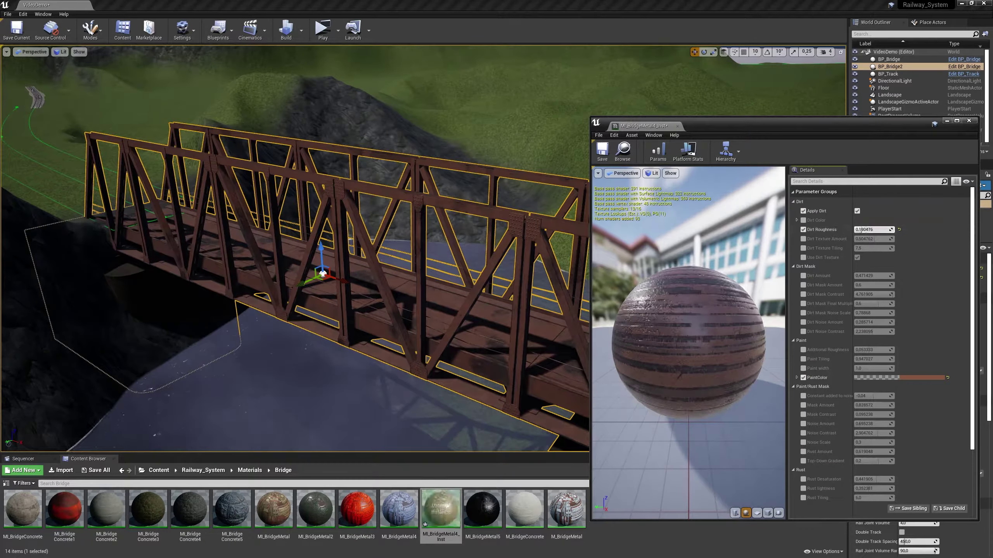
right_click_drag(544, 231, 488, 231)
left_click(803, 239)
left_click(803, 248)
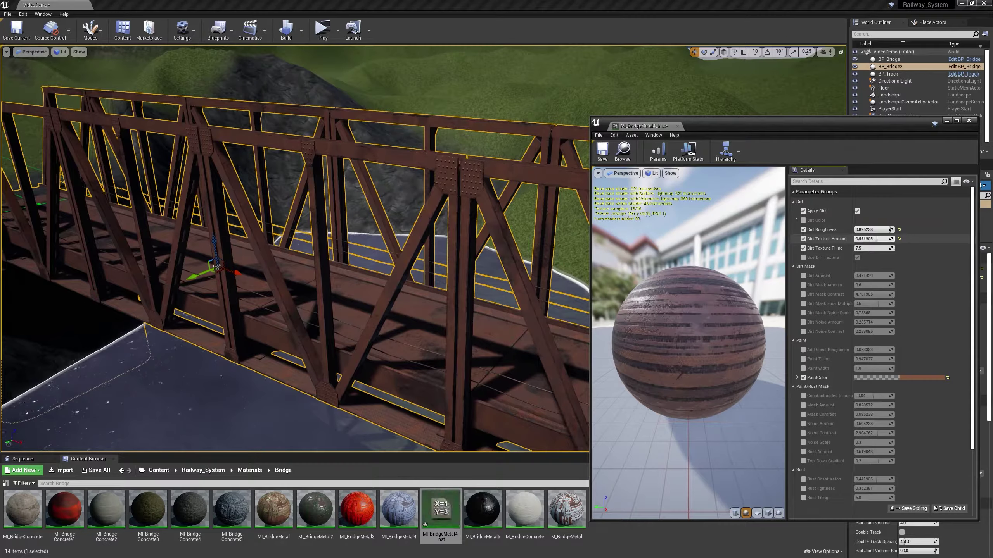
left_click(803, 275)
left_click_drag(872, 276, 852, 275)
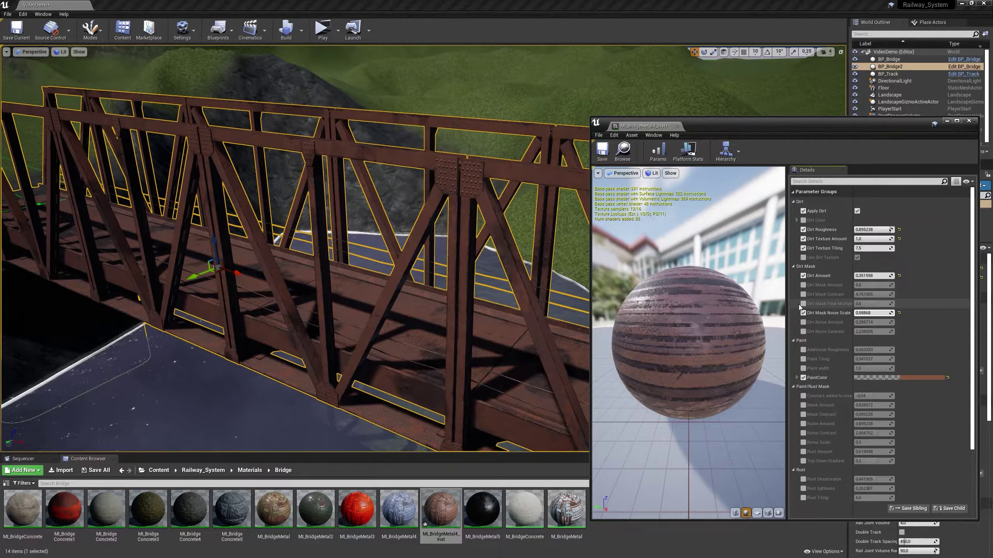
type("1")
key("Return")
Set noise constant 0.36, Rust lightness about 0.85, teal paint and Rust Tiling, then undo a flatten stroke
scroll(804, 408, "down", 3)
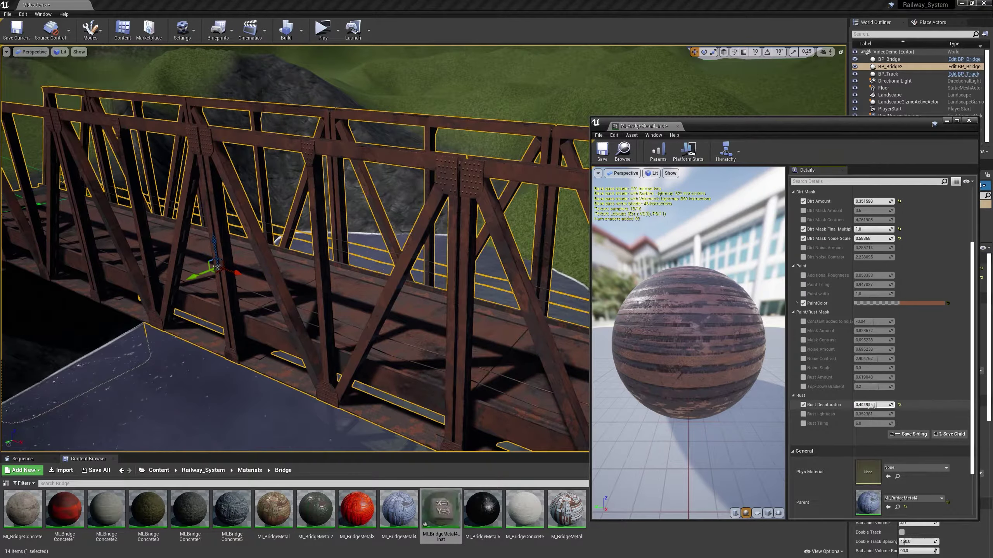
left_click(803, 321)
left_click_drag(867, 322, 883, 322)
left_click(803, 415)
left_click_drag(867, 414, 887, 414)
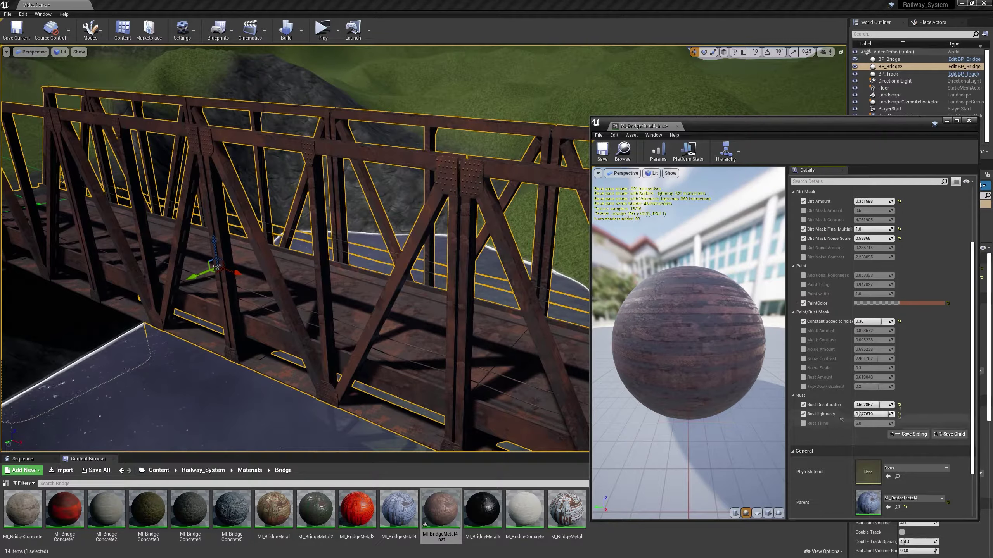
left_click(910, 303)
left_click(766, 368)
left_click(864, 491)
left_click(803, 423)
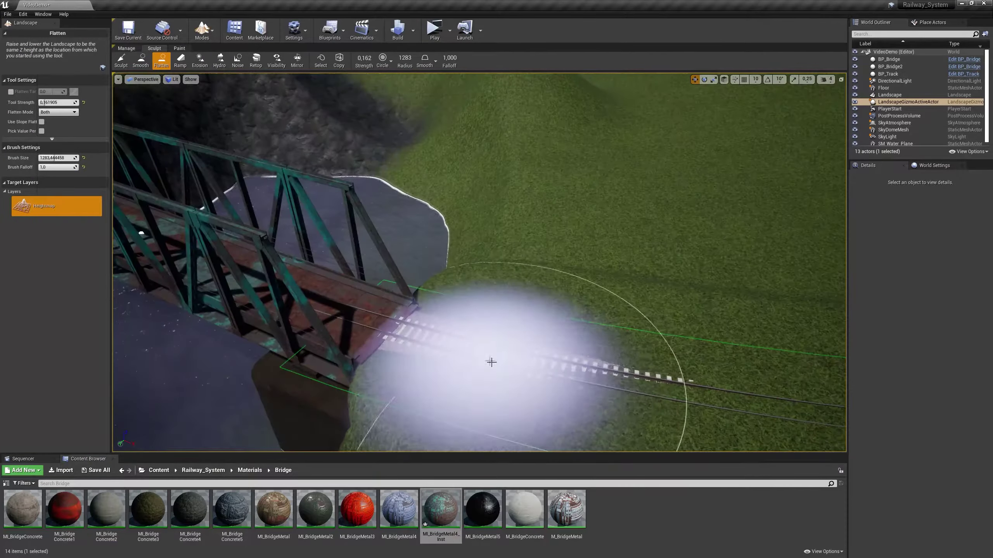
key("bracketleft")
key("bracketleft")
key("bracketleft")
key("ctrl+z")
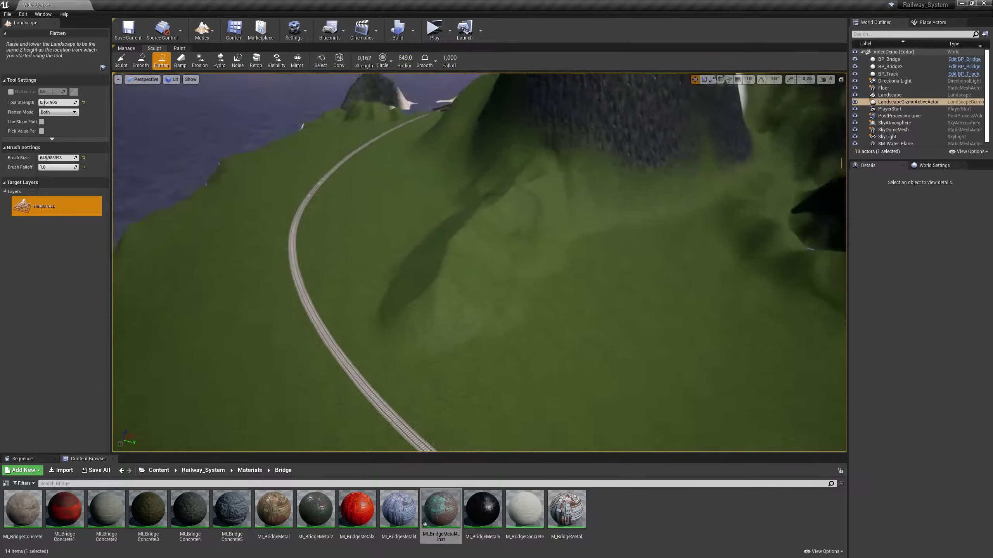
Raise and lower track spline control points, then deform the landscape to the selected segments only
left_click(127, 48)
left_click(245, 60)
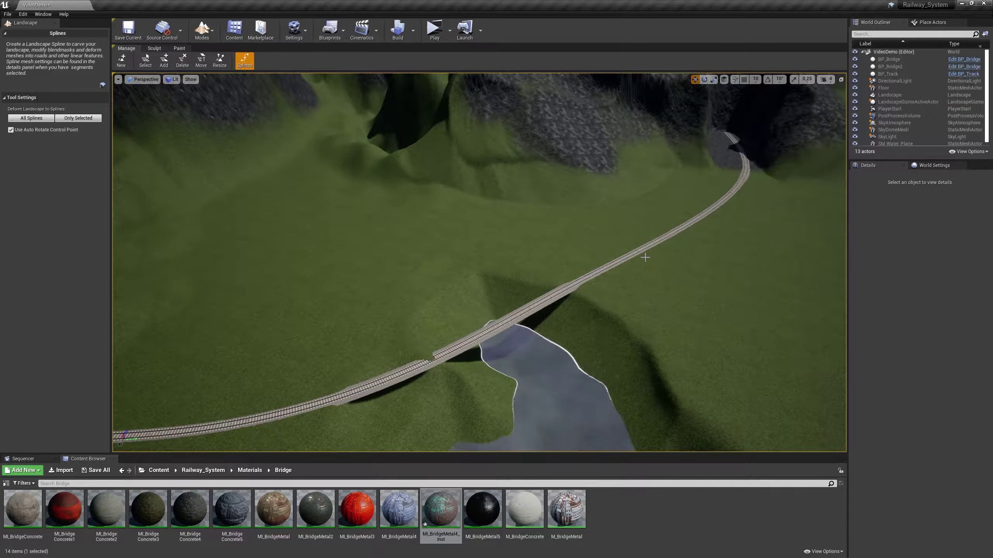
left_click(644, 257)
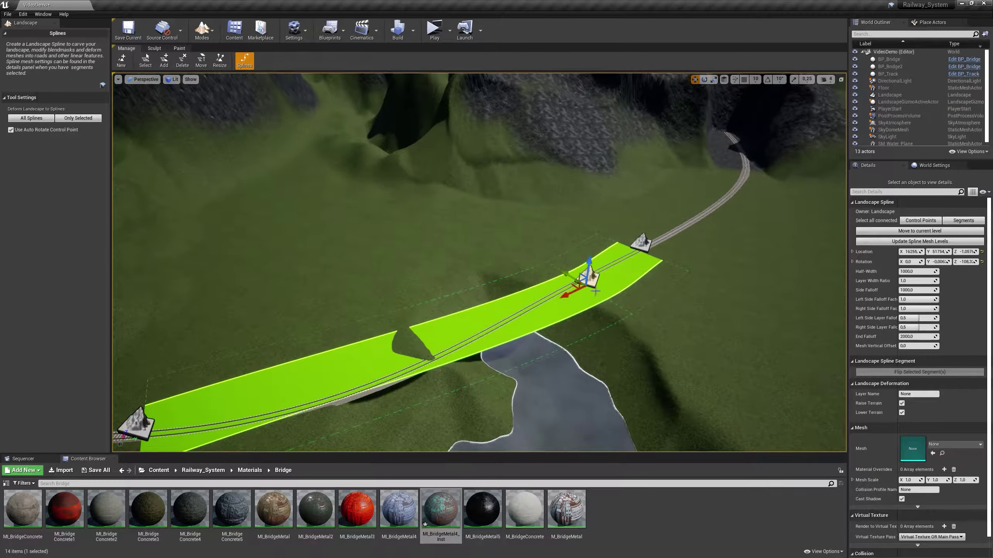
left_click(137, 422)
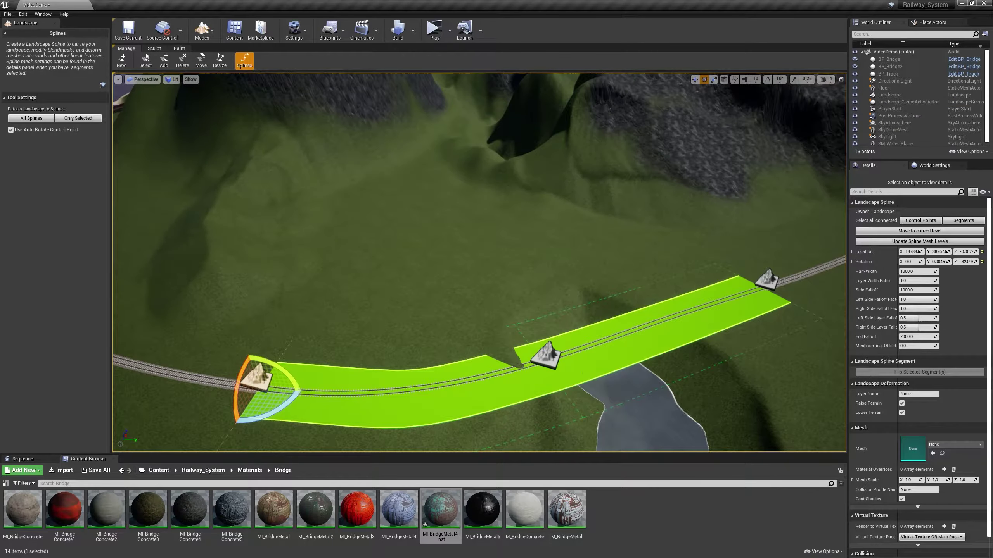
left_click(766, 279)
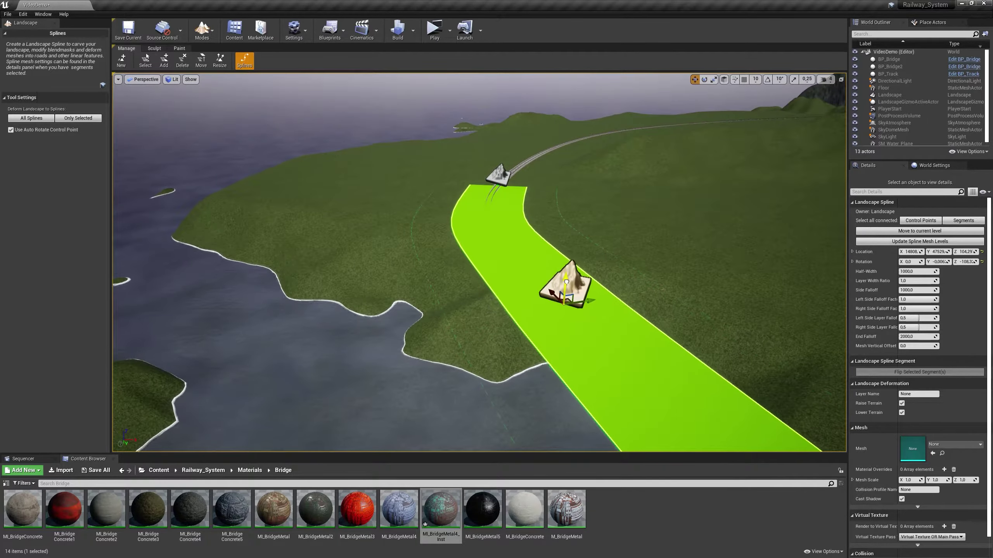
left_click_drag(566, 281, 933, 239)
left_click_drag(397, 288, 391, 299)
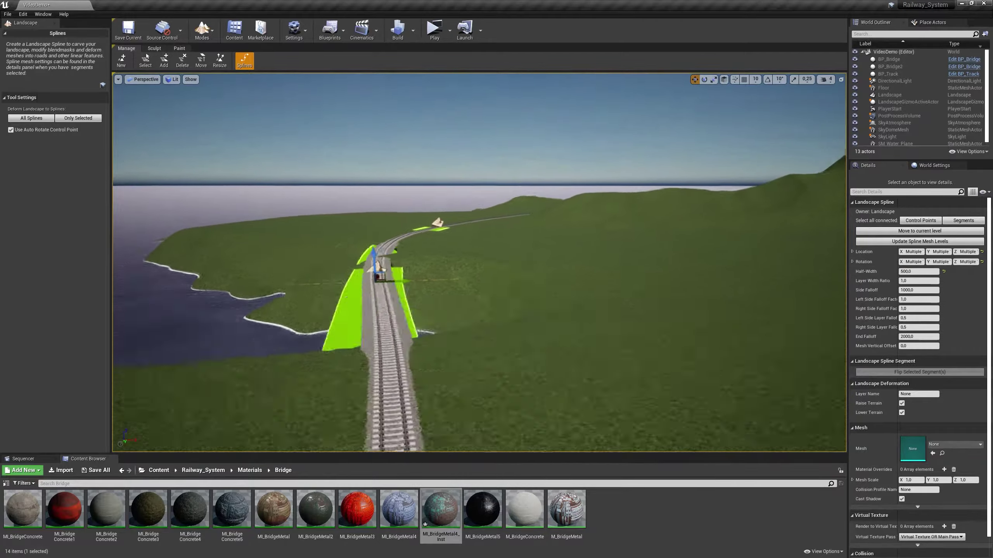
left_click(522, 372)
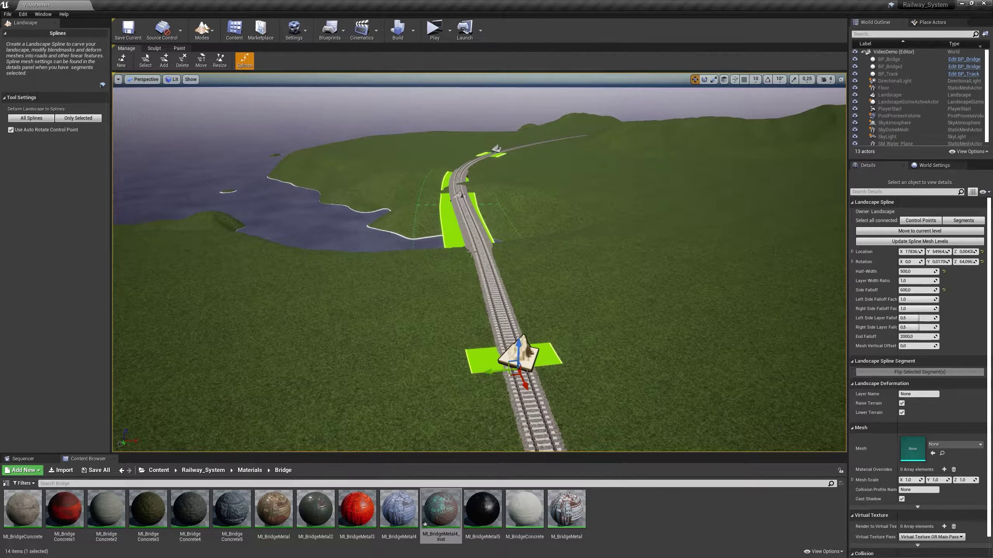
left_click(94, 118)
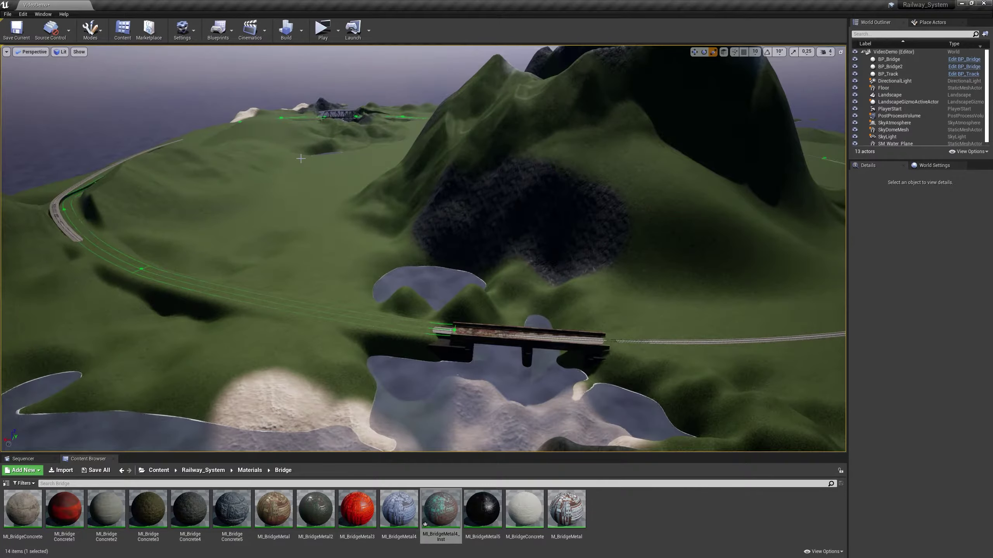
Try concrete materials on BP_Bridge2's supports, settling on MI_BridgeConcrete2
left_click(300, 158)
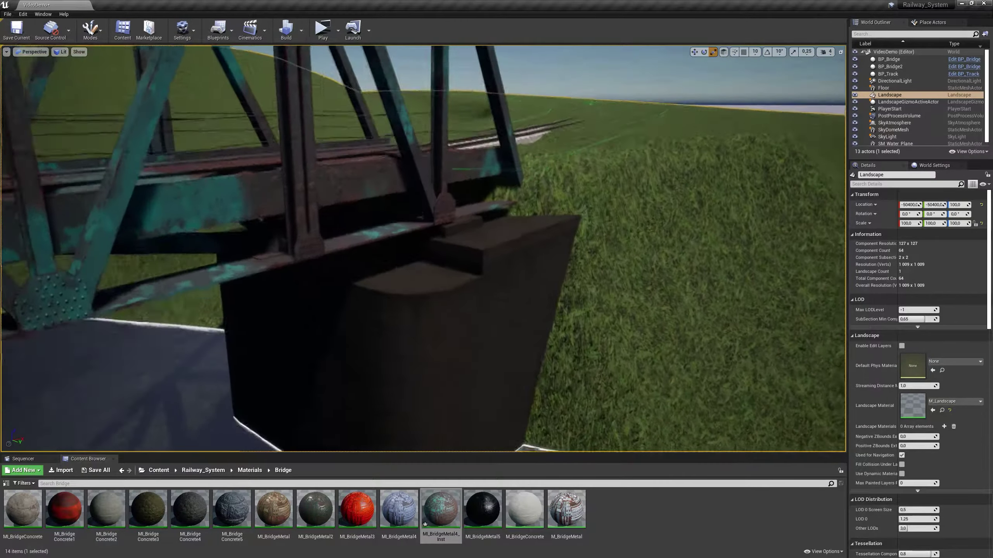
left_click(430, 265)
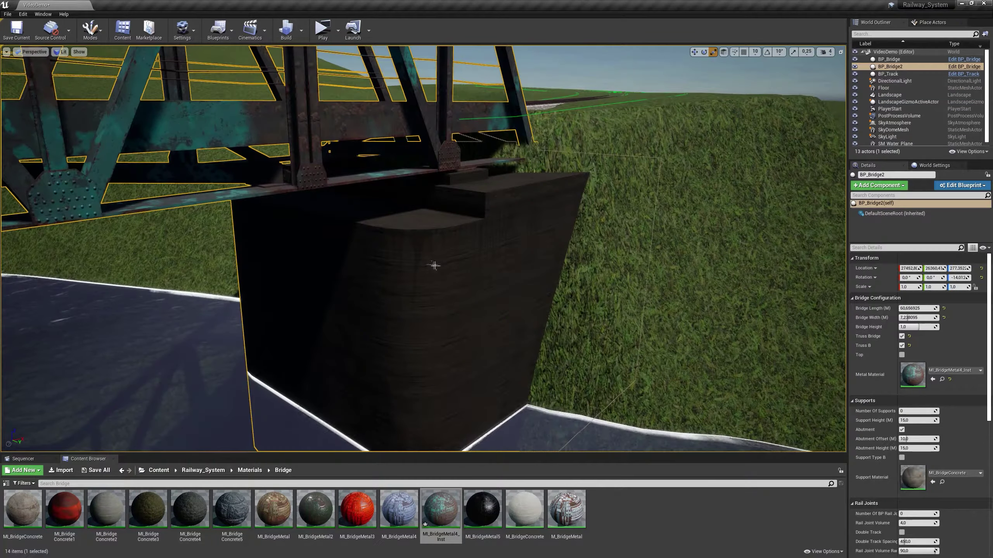
left_click_drag(588, 483, 912, 477)
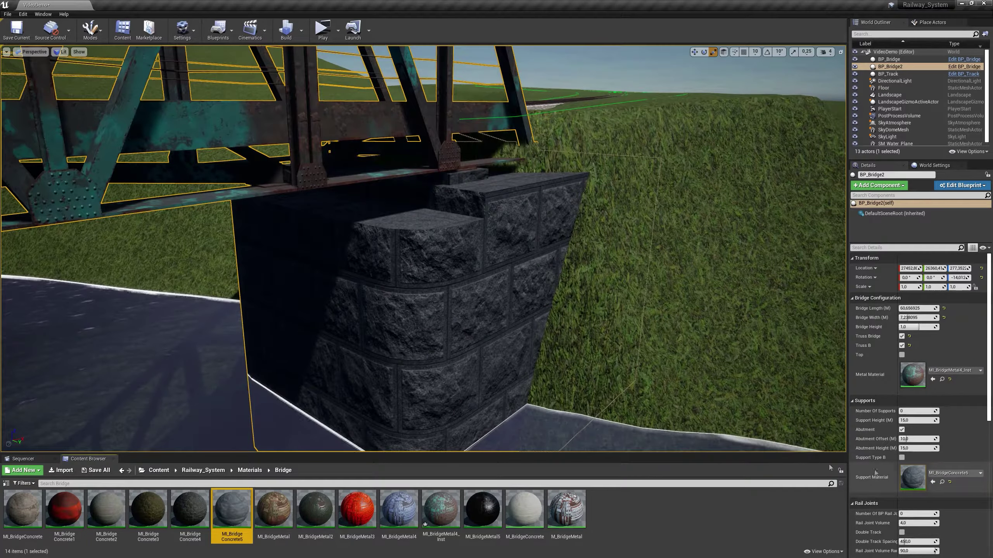
left_click_drag(200, 522, 913, 477)
left_click_drag(148, 509, 693, 520)
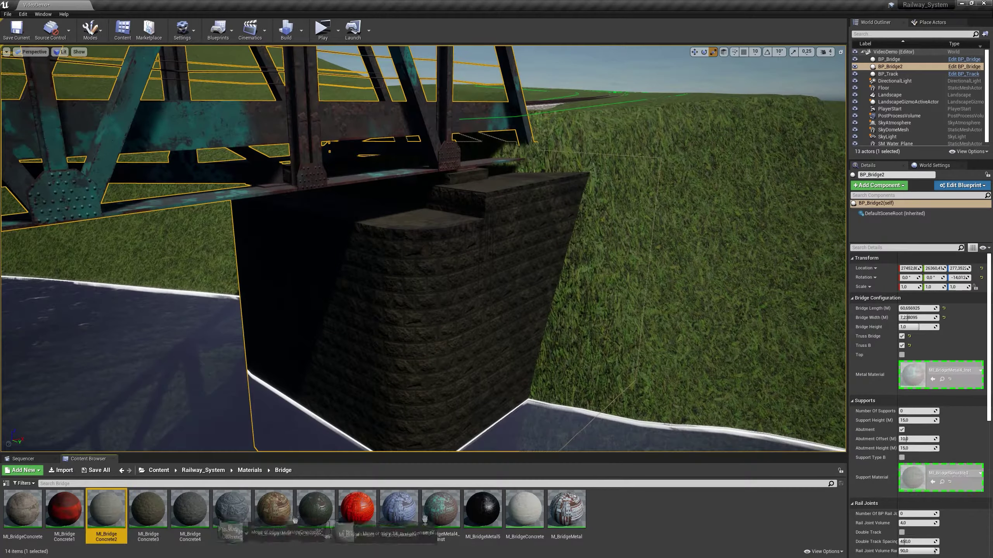
left_click_drag(119, 519, 910, 478)
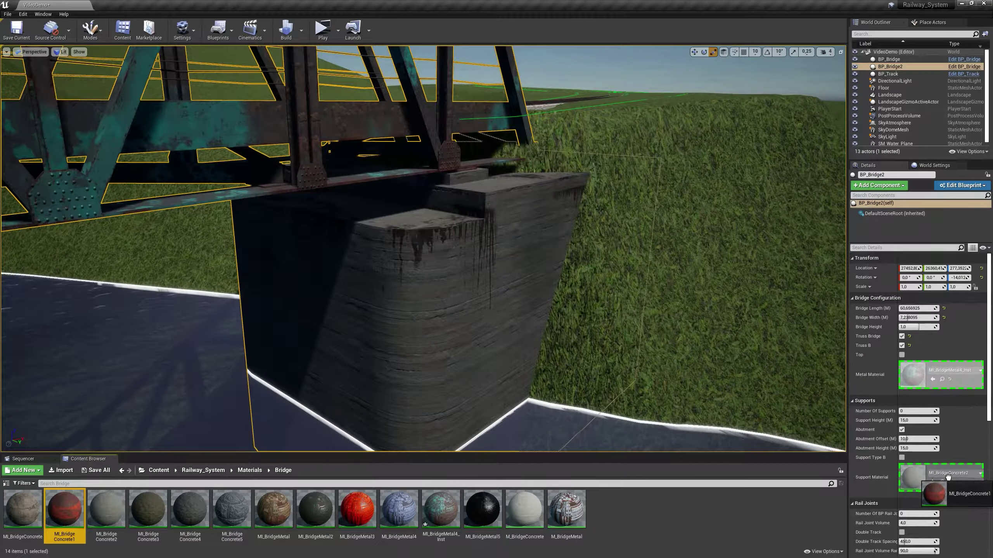
left_click_drag(78, 518, 912, 477)
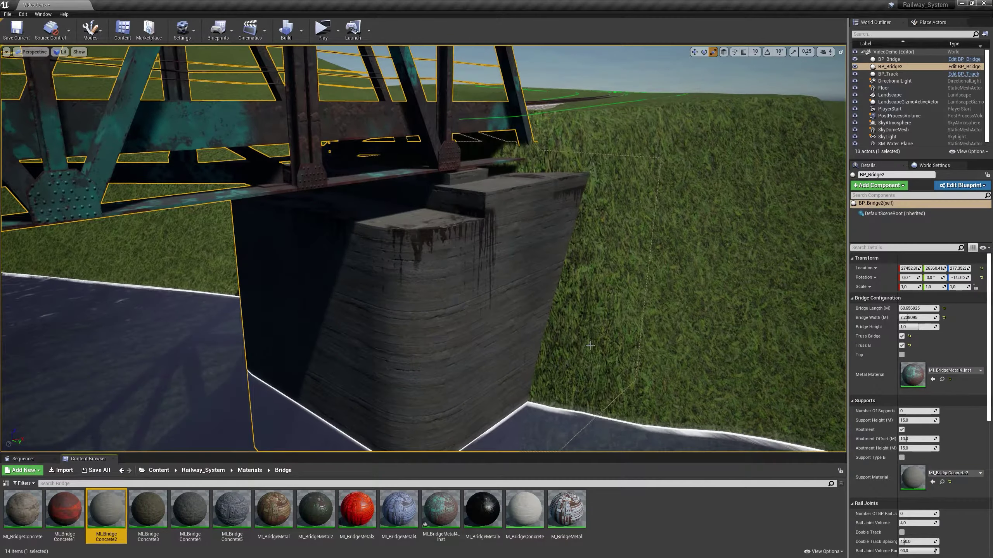
Add a top truss and set the abutment offset to 13.9 and height to 13.0
right_click_drag(590, 345, 570, 336)
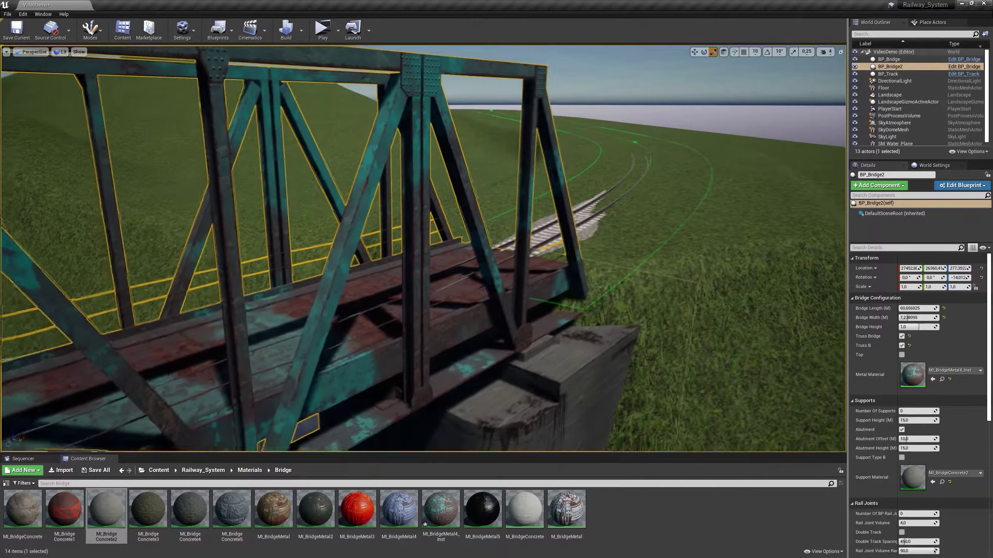
right_click_drag(431, 274, 439, 390)
left_click(902, 355)
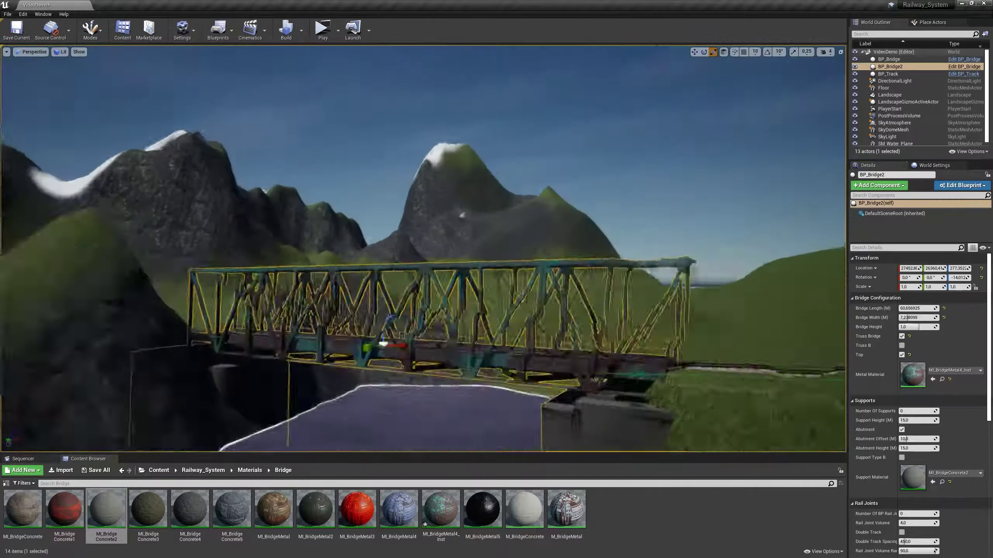
left_click(901, 345)
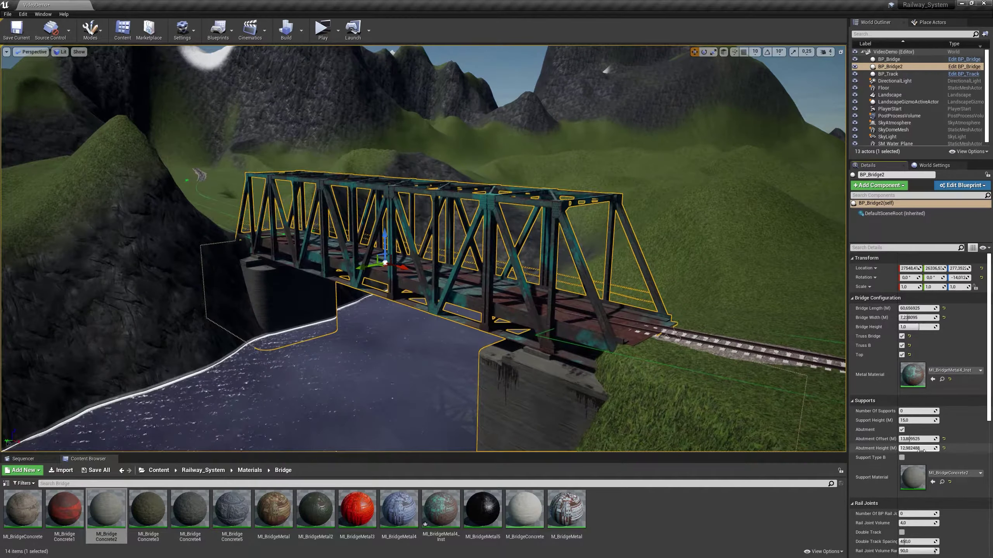
scroll(923, 449, "down", 2)
right_click_drag(690, 366, 691, 366)
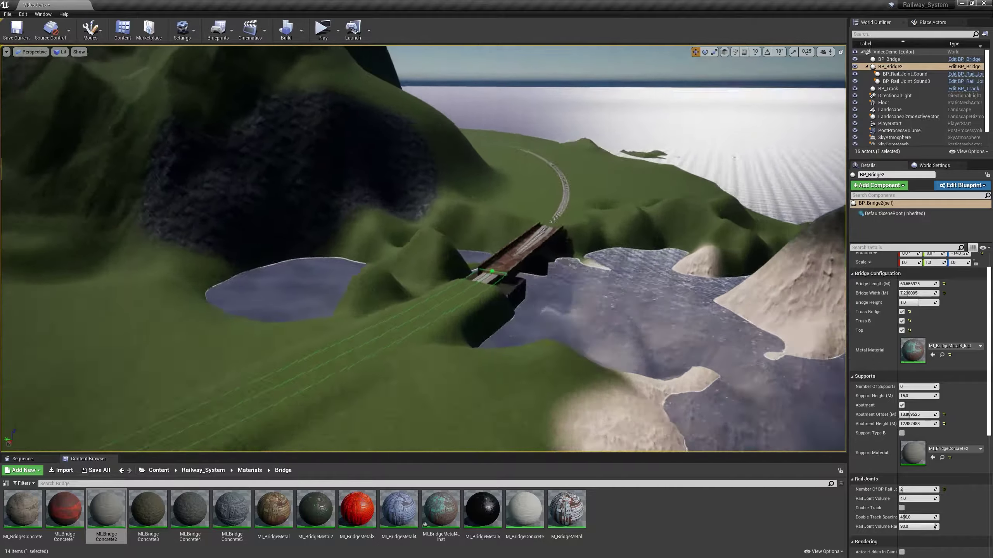
right_click_drag(485, 253, 485, 252)
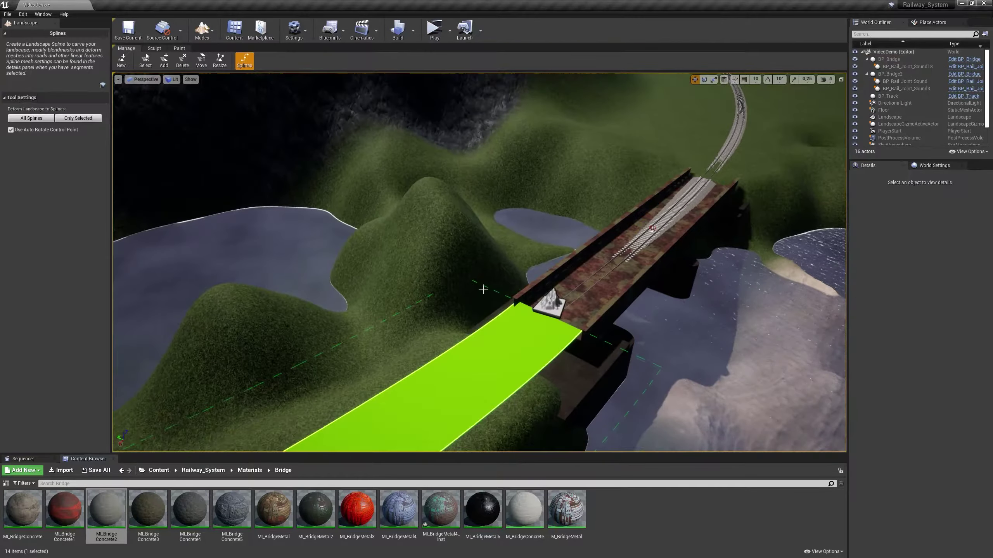
Raise the first bridge and give it MI_BridgeMetal2 with Type B supports
left_click(483, 289)
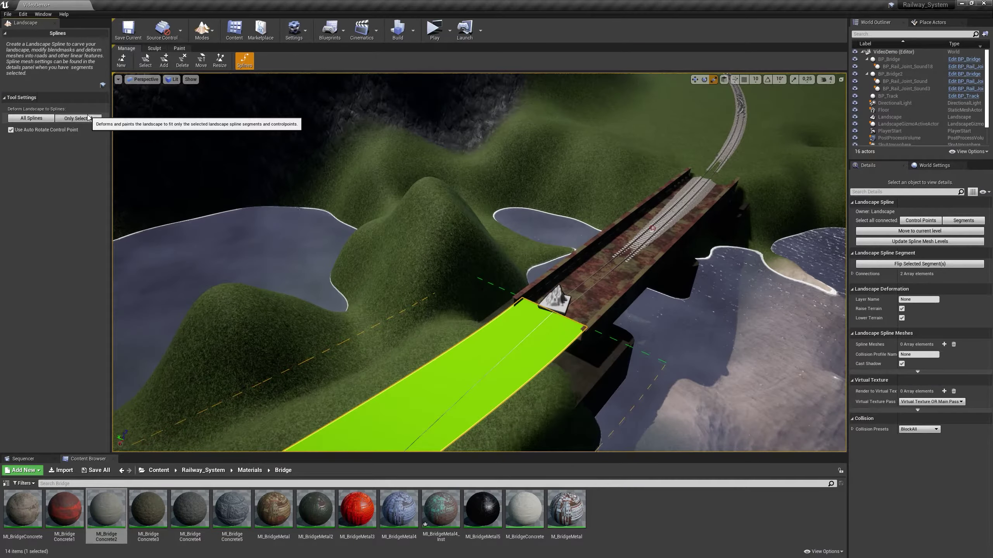
key("shift+1")
left_click(605, 226)
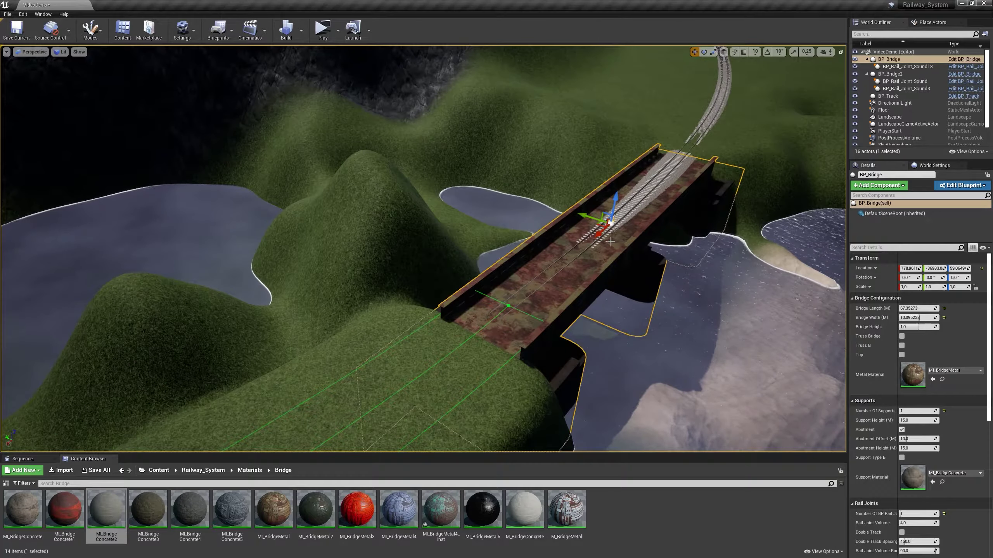
left_click_drag(617, 206, 617, 206)
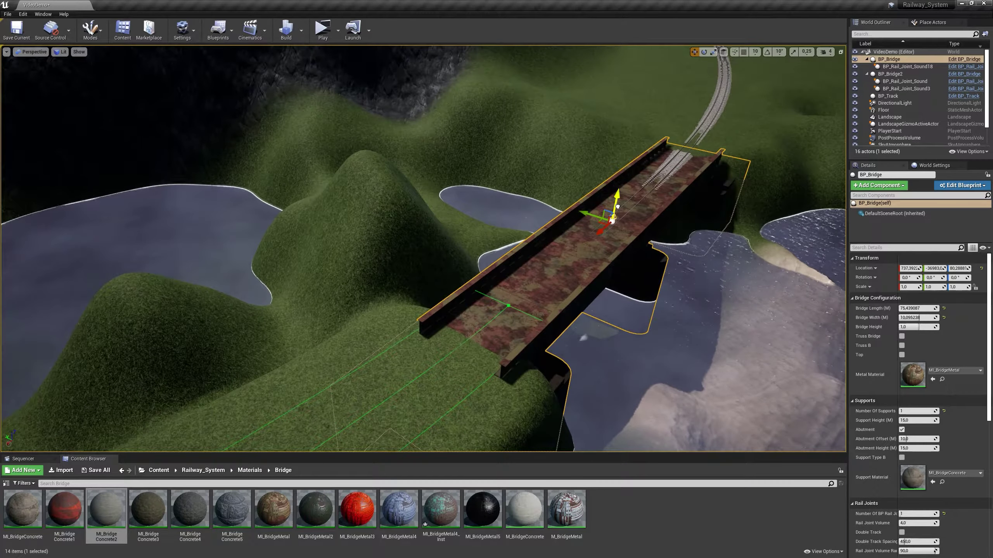
left_click_drag(315, 508, 912, 374)
right_click_drag(489, 235, 450, 211)
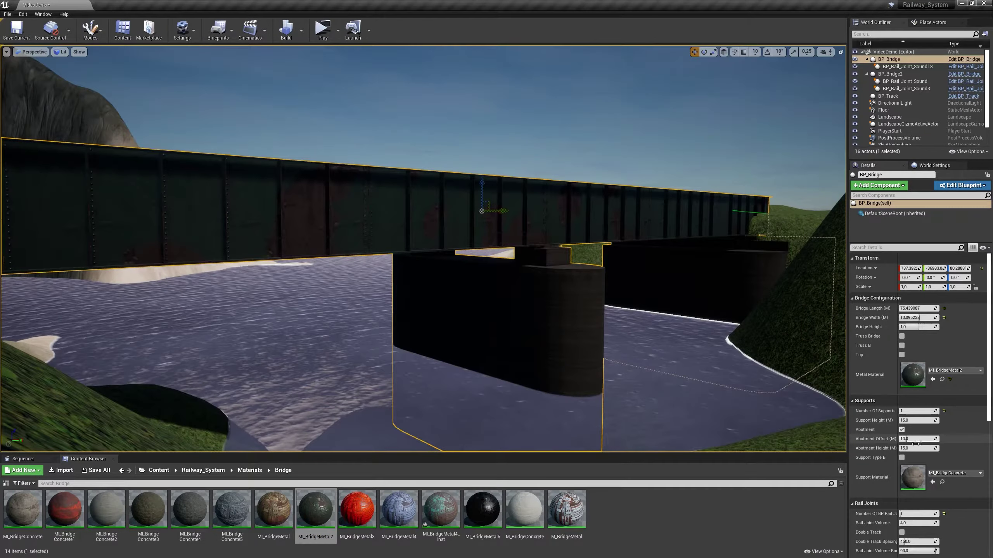
left_click(902, 457)
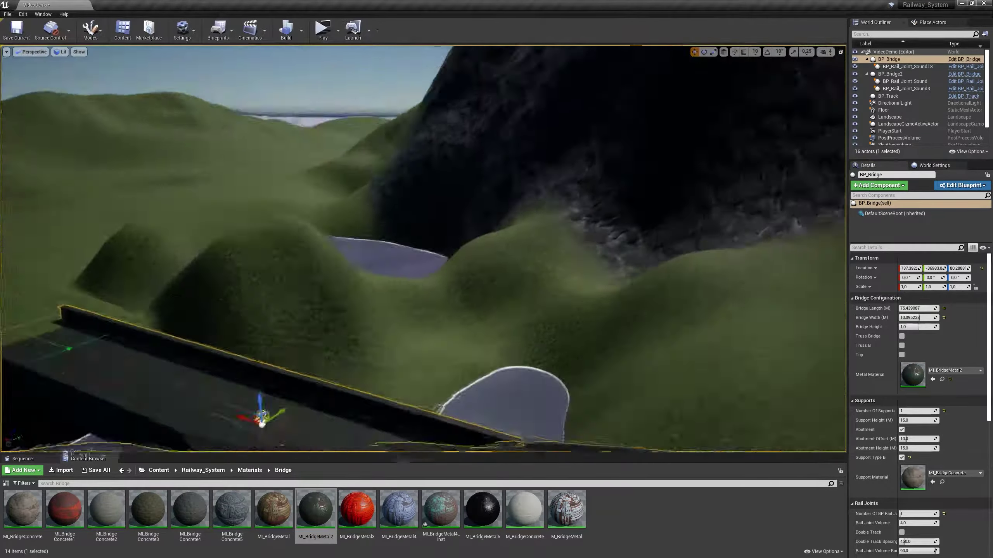
Delete the old track and open the Railway_System Blueprints folder
right_click_drag(607, 348, 566, 297)
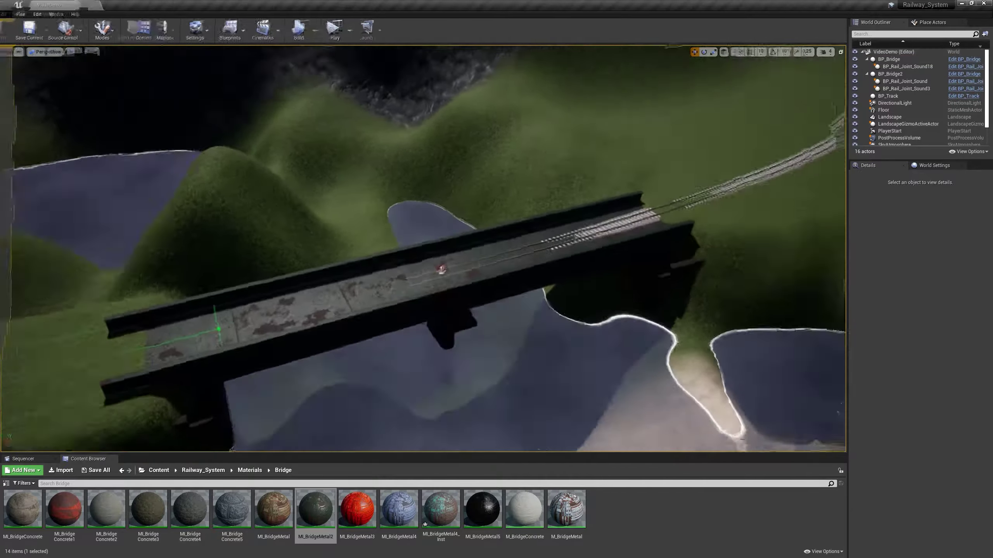
right_click_drag(405, 248, 639, 183)
left_click(639, 183)
key("Delete")
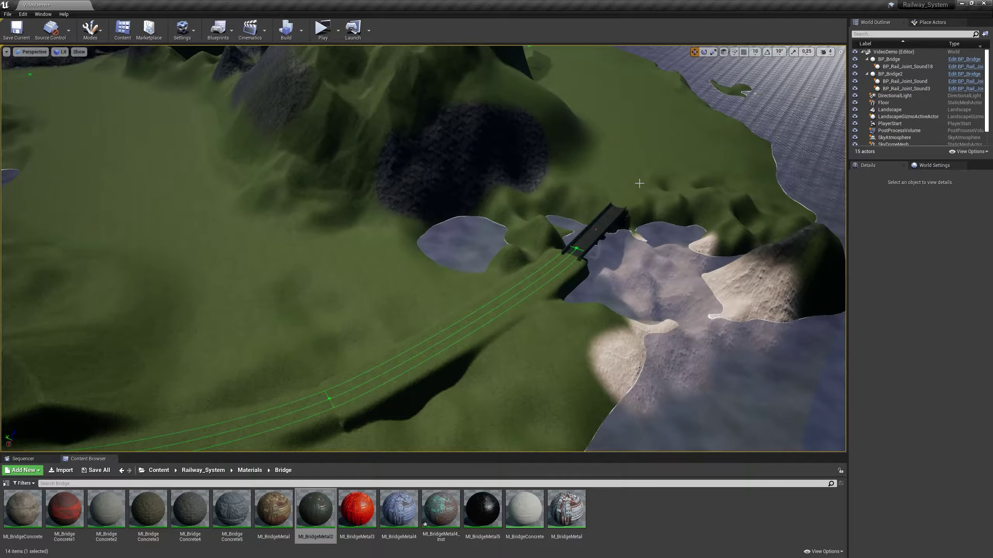
left_click(203, 471)
double_click(73, 516)
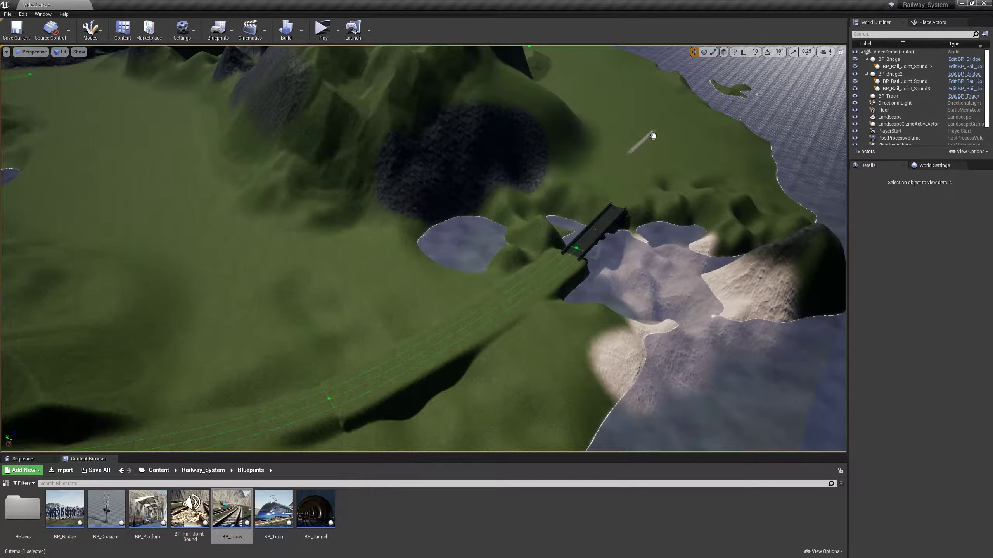
Place a new BP_Track actor and extend its spline across the bridge
left_click_drag(653, 138, 652, 137)
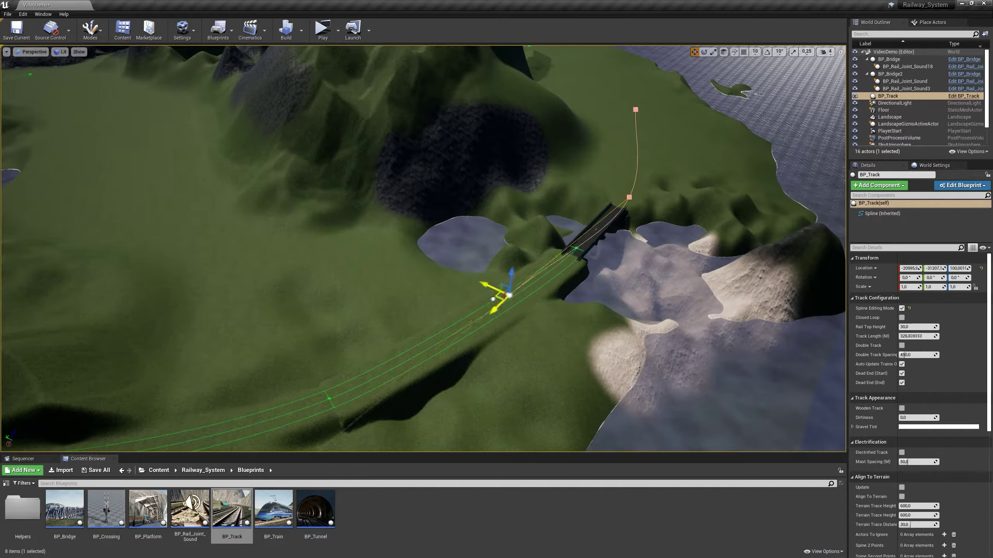
right_click_drag(412, 354, 412, 353)
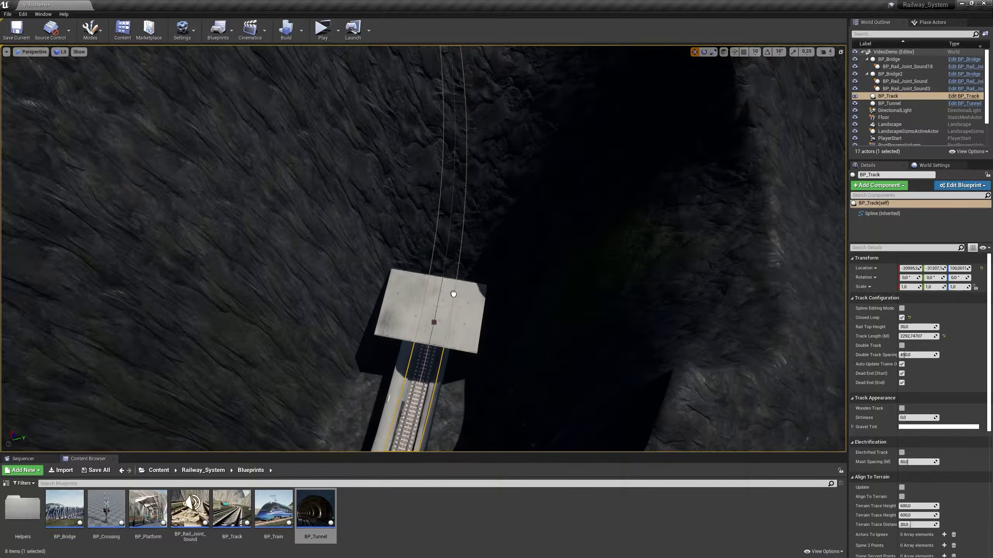
Frame the tunnel and paint a Visibility hole in the landscape at its portal
left_click(453, 294)
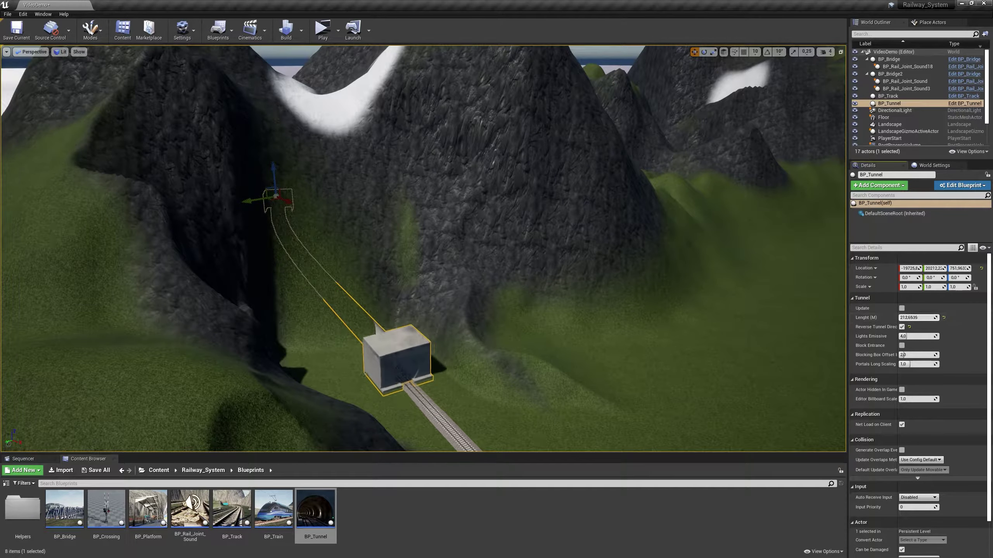
key("f")
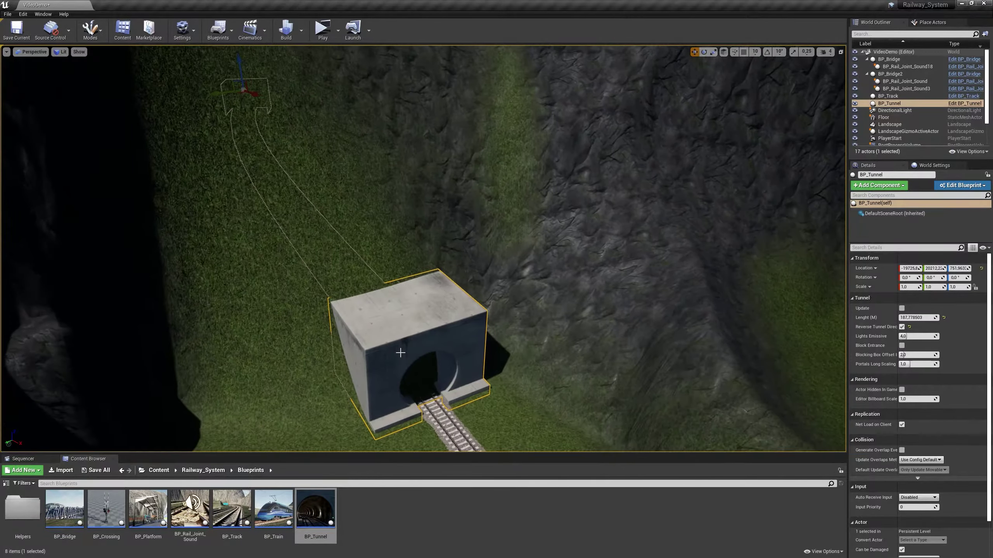
key("shift+2")
left_click(155, 49)
left_click(277, 61)
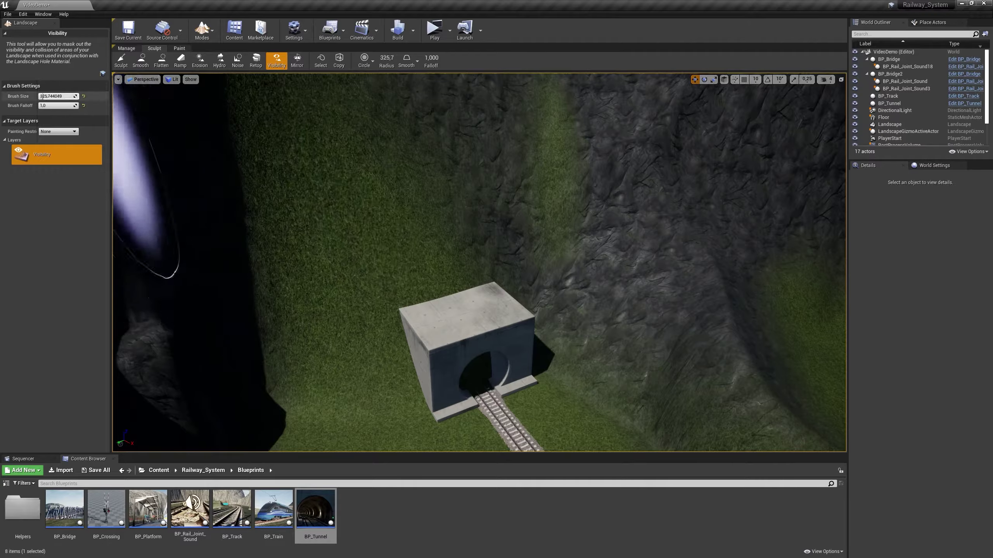
right_click_drag(458, 340, 458, 340)
key("shift+1")
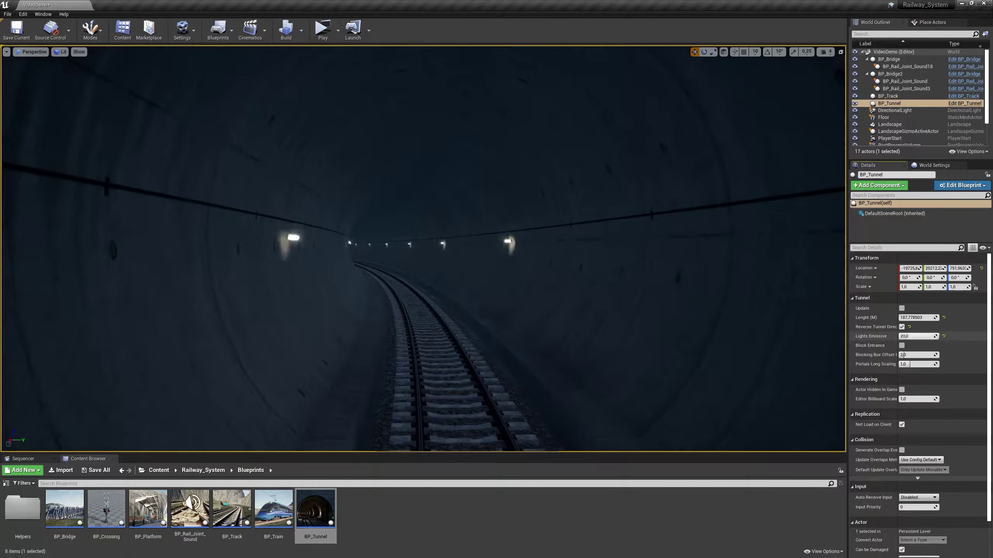
right_click_drag(641, 308, 641, 307)
left_click(626, 329)
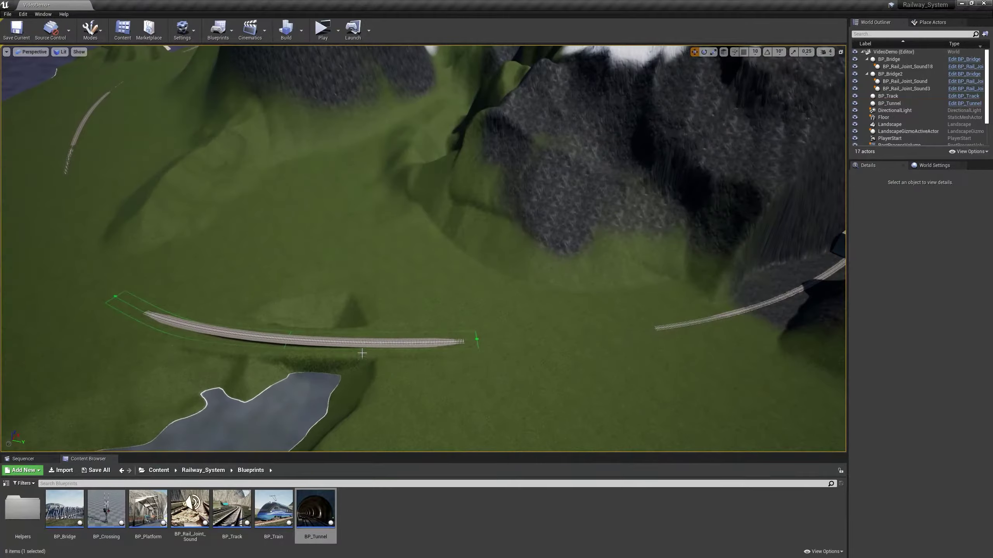
Flatten the ground along the track near the bridge
key("Escape")
right_click_drag(472, 385, 472, 385)
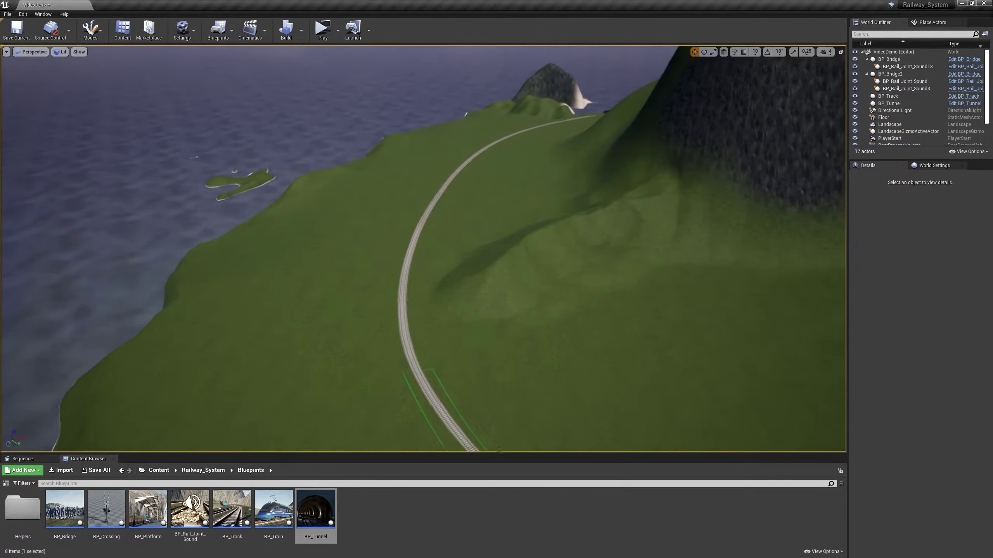
right_click_drag(343, 318, 343, 318)
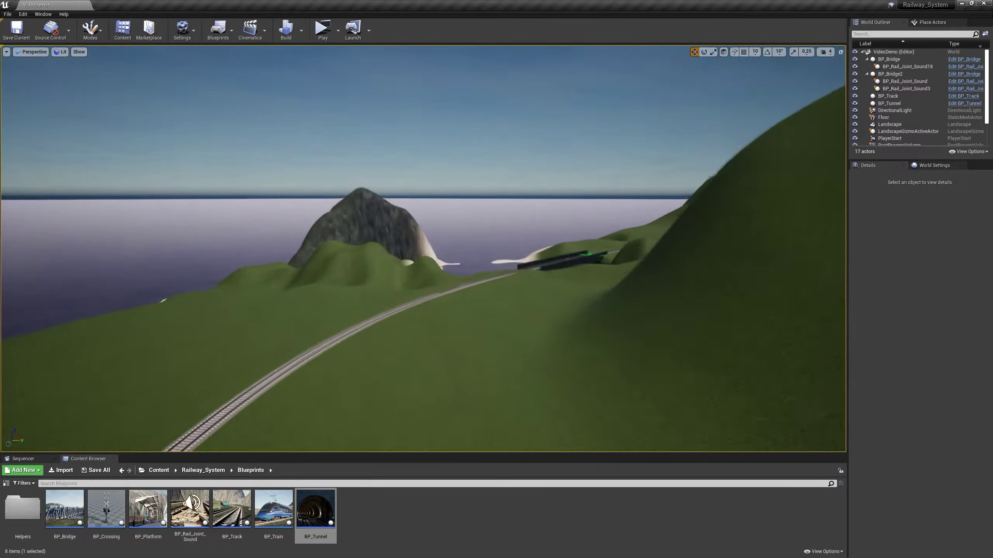
key("shift+2")
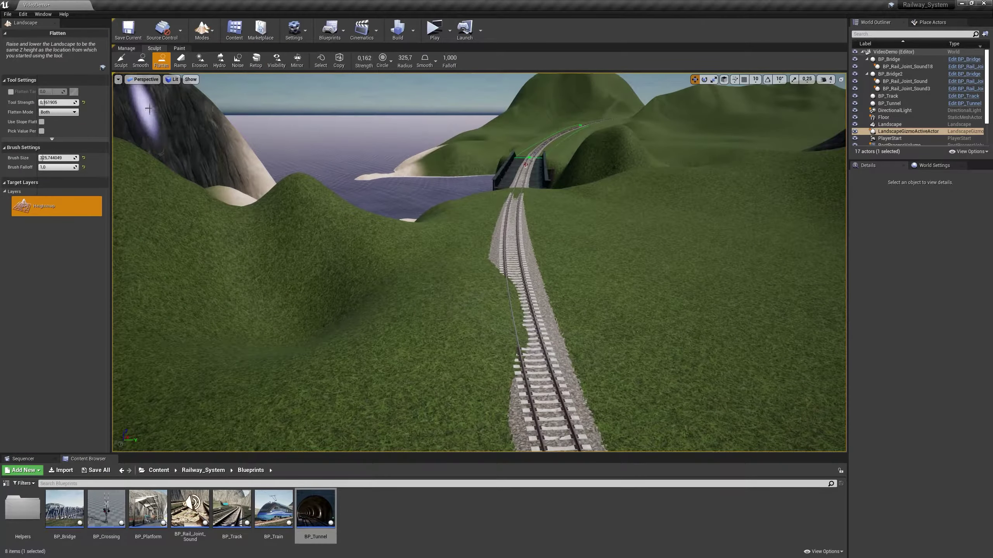
right_click_drag(585, 331, 505, 364)
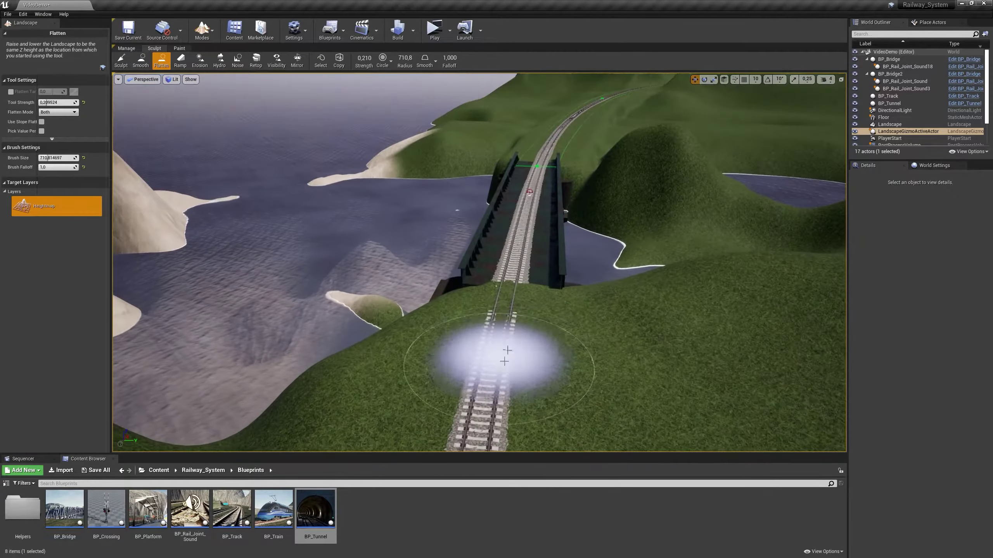
right_click_drag(513, 296, 513, 296)
Sculpt the terrain beside the track in the valley
left_click(121, 60)
right_click_drag(642, 337, 643, 337)
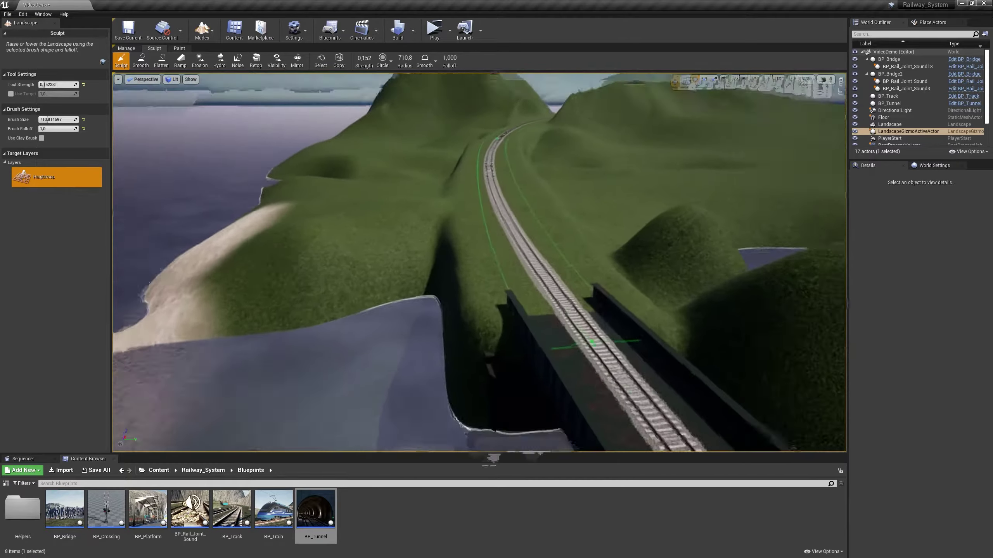
right_click_drag(572, 288, 572, 288)
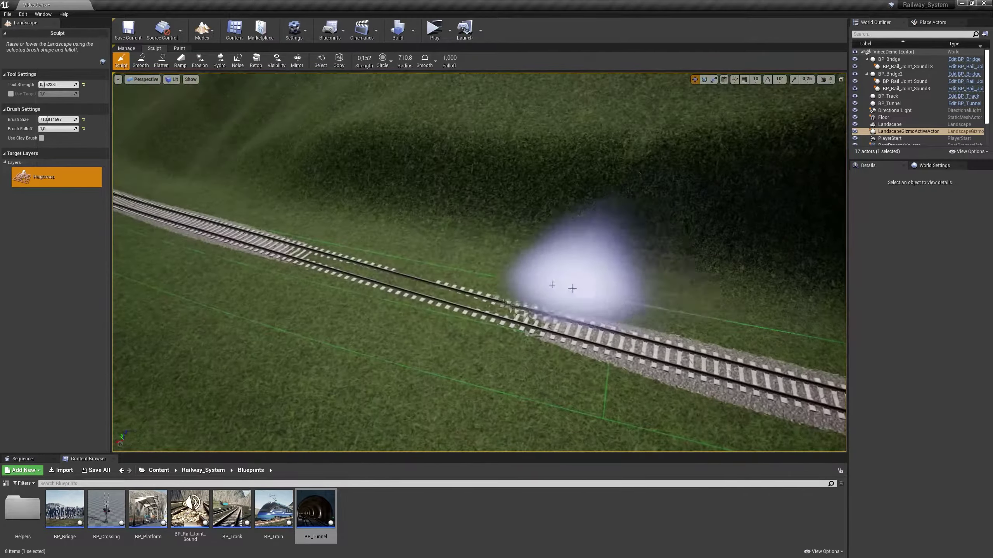
right_click_drag(341, 267, 340, 268)
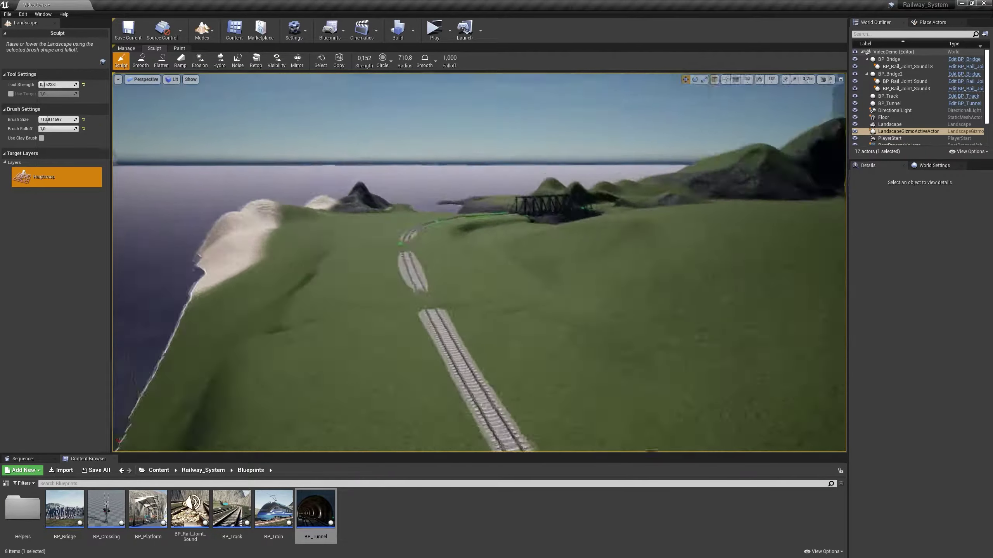
right_click_drag(460, 308, 460, 308)
Build a terrain ramp along the track over the gap
left_click(180, 61)
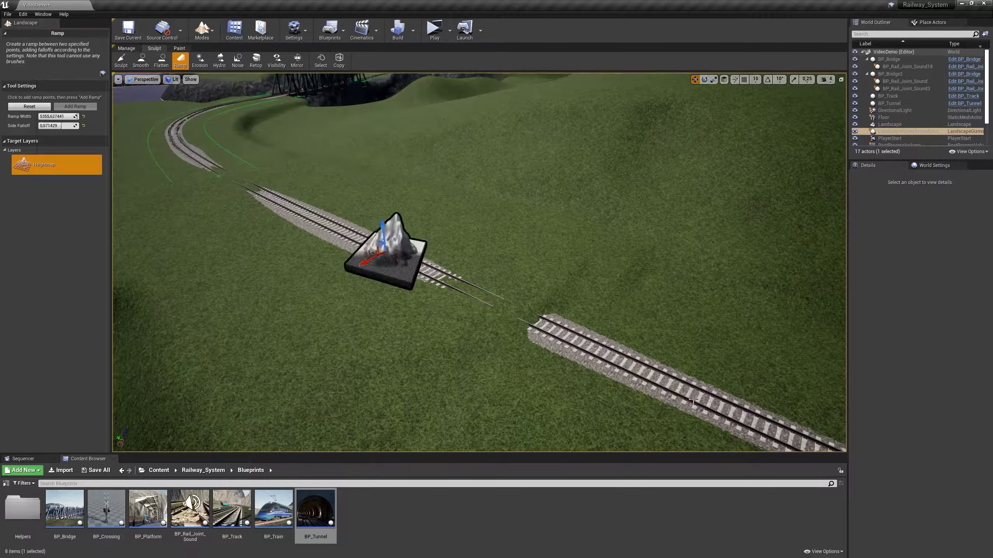
right_click_drag(246, 228, 246, 227)
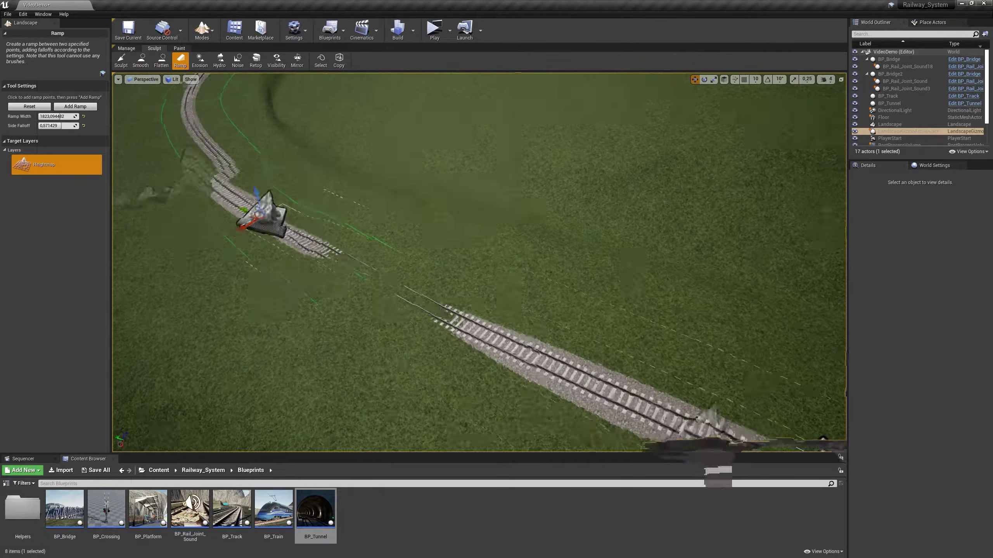
right_click_drag(543, 402, 542, 402)
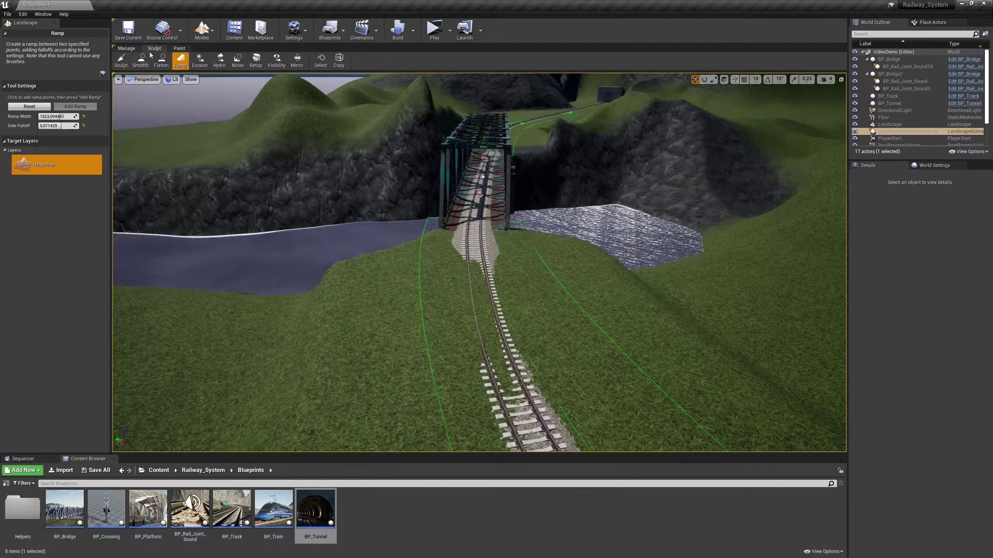
left_click(120, 60)
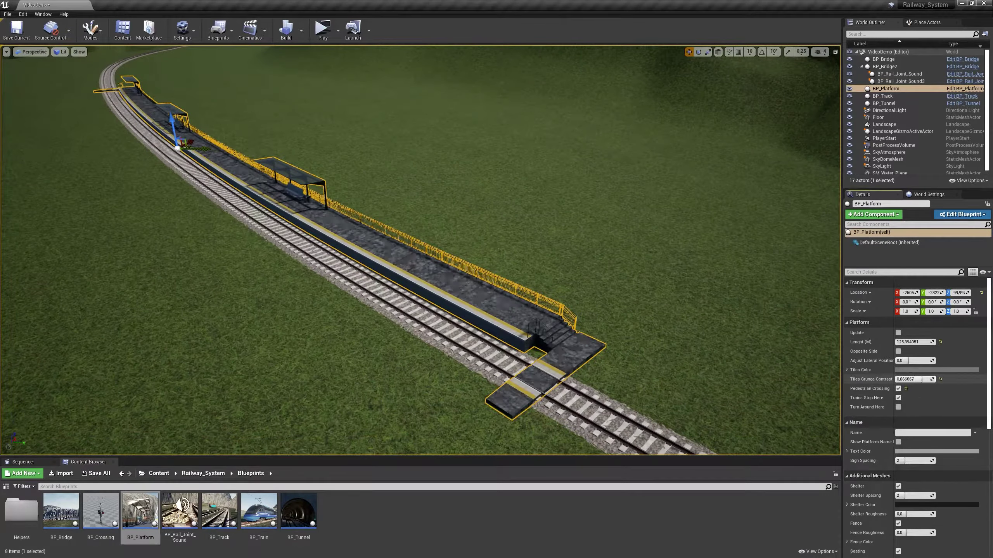
Lower the tiles' grunge contrast, show the 'East Station' sign, and pick dark blue shelters
left_click_drag(923, 379, 916, 379)
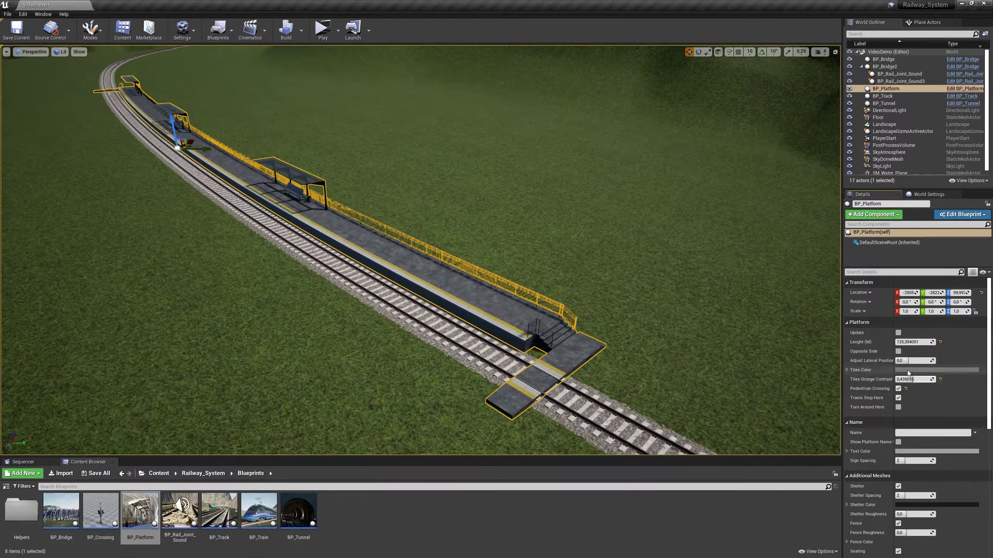
left_click(899, 443)
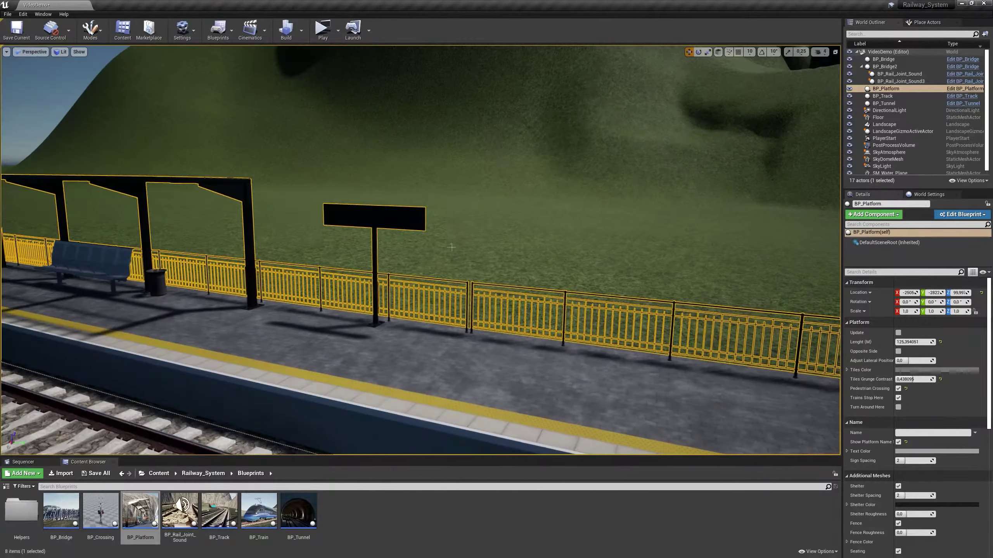
left_click(925, 433)
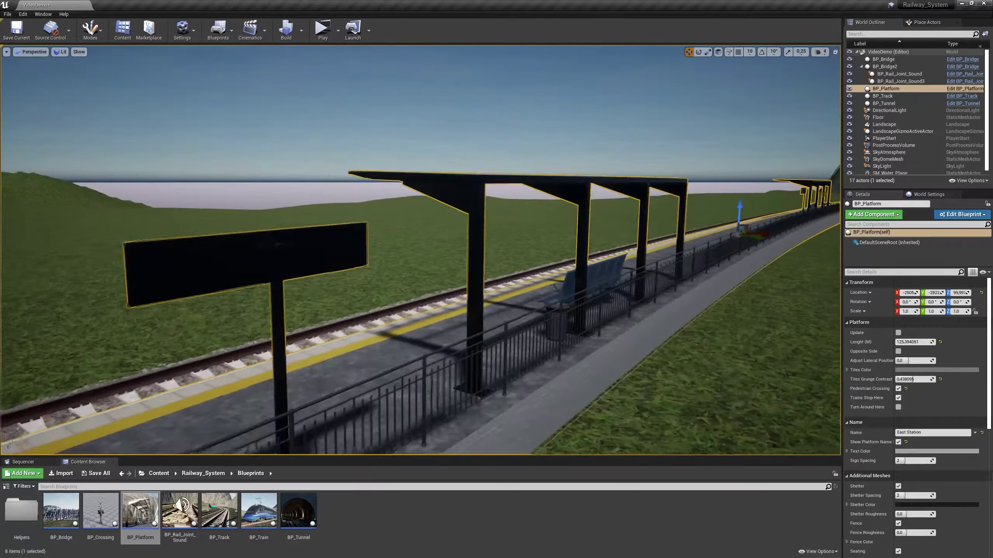
left_click(912, 505)
left_click(772, 391)
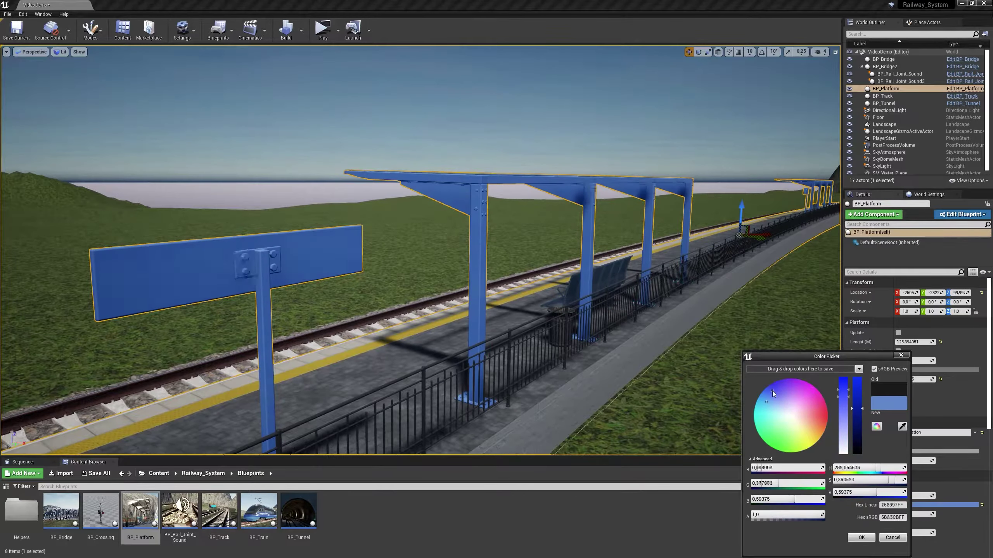
Keep blue shelters, remove seating, set Shelter Spacing to 3, and tint the tiles red
left_click(860, 537)
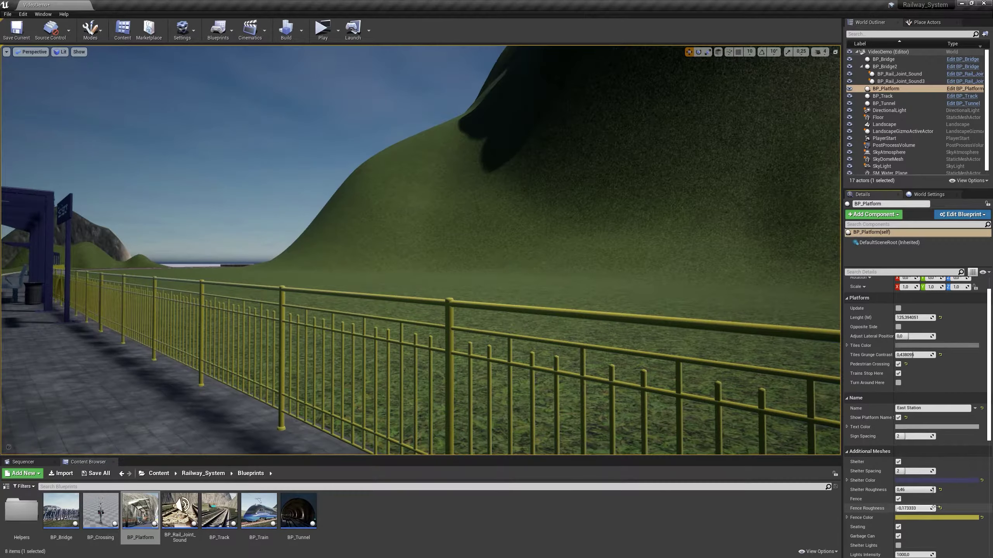
scroll(933, 507, "down", 2)
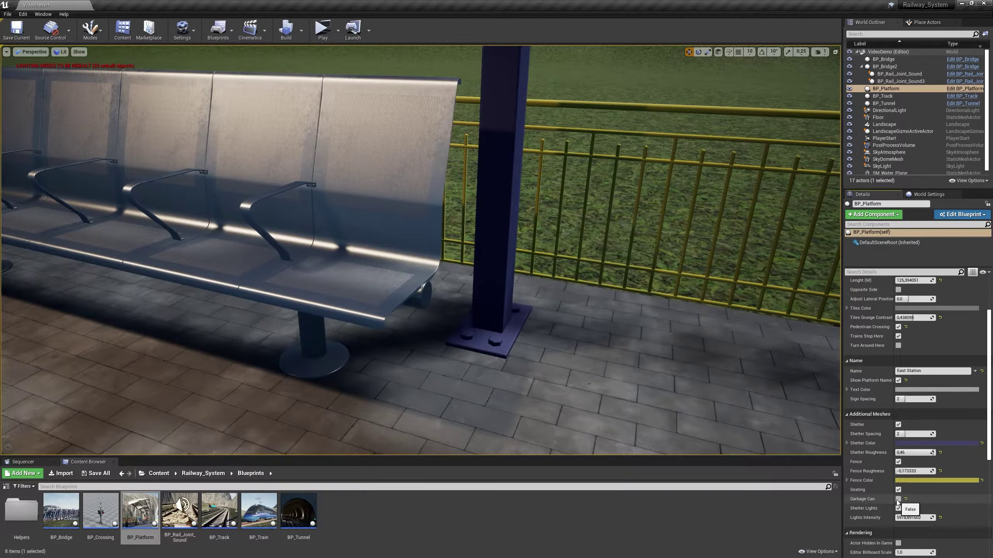
left_click(898, 490)
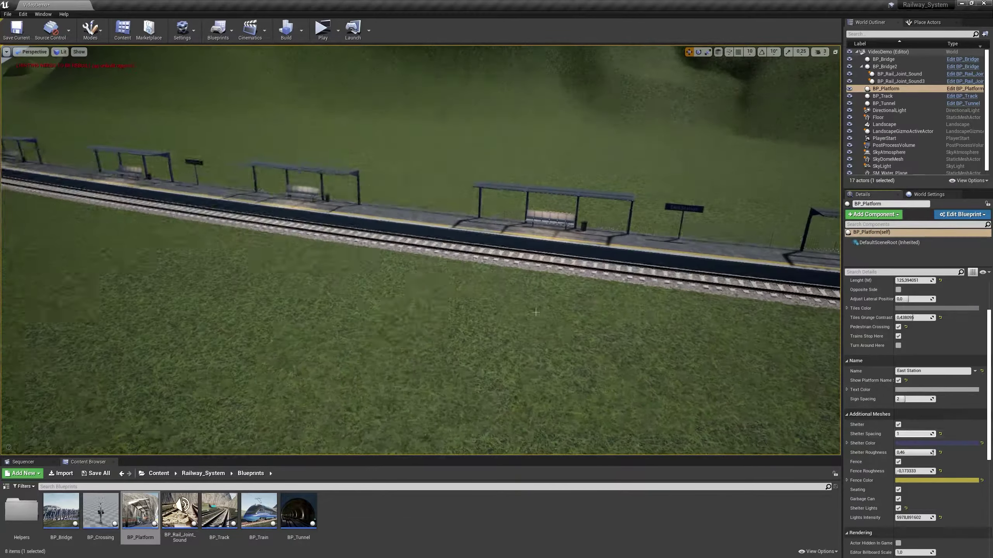
left_click_drag(906, 434, 916, 433)
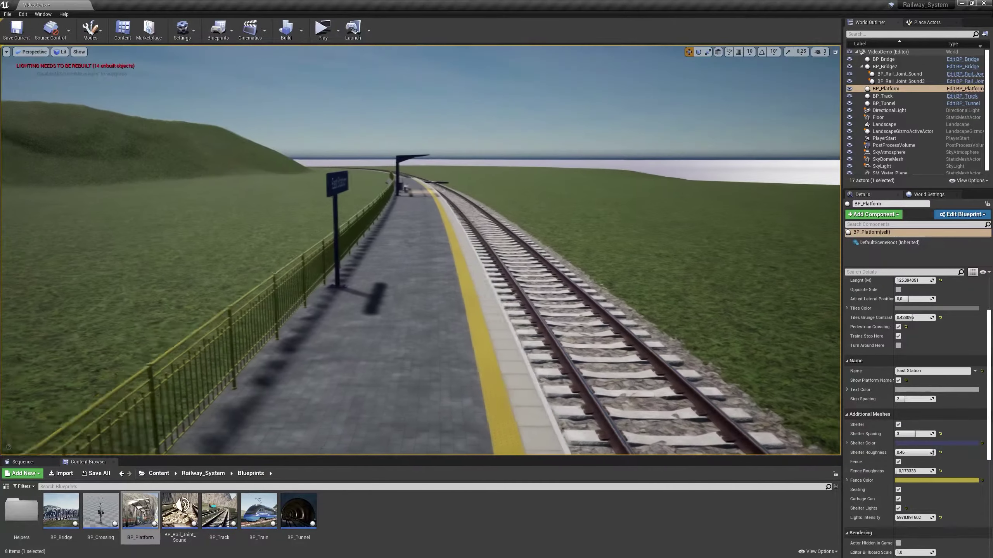
left_click(937, 308)
left_click_drag(829, 381, 772, 375)
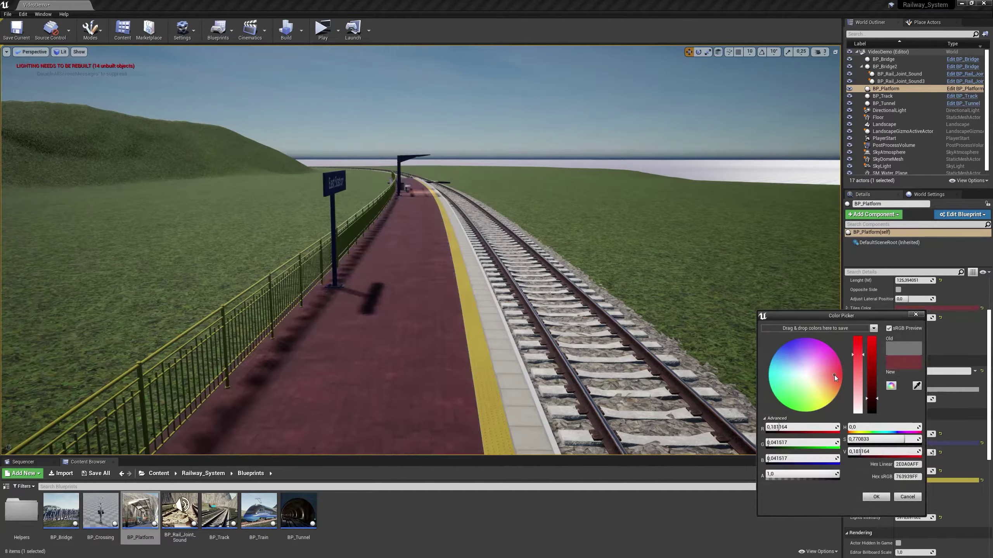
Confirm the new tile colour and extend the BP_Track2 branch away from the main line
left_click(876, 497)
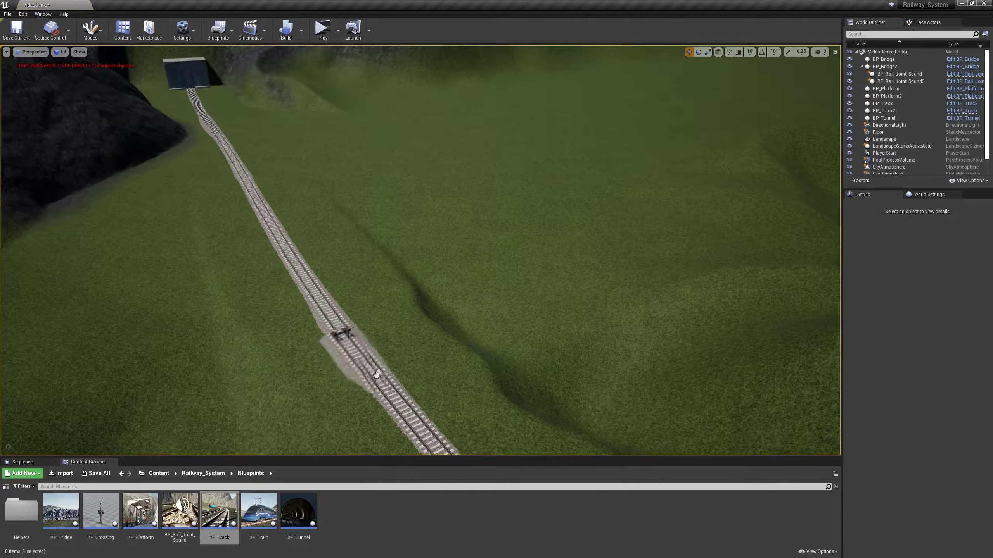
left_click_drag(376, 374, 520, 434)
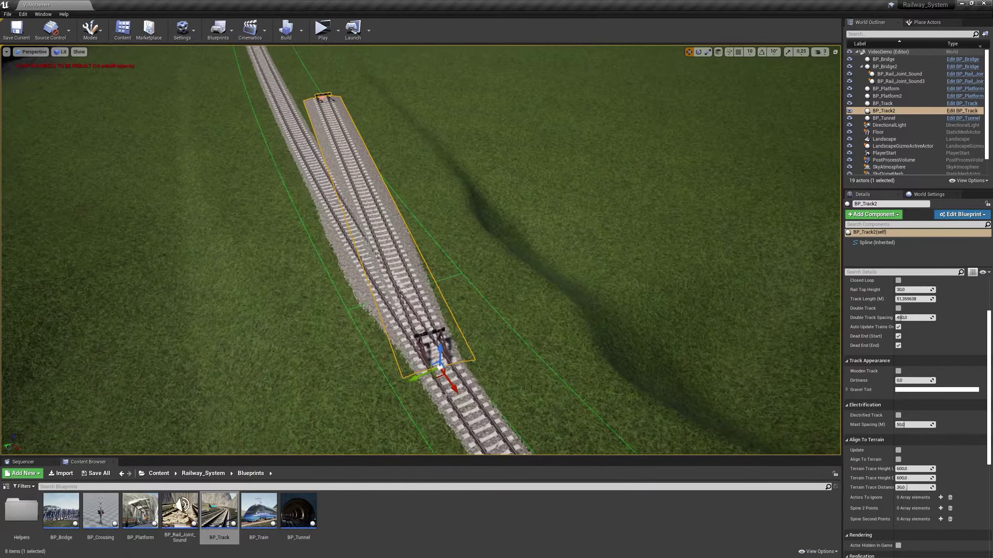
Make the branch track align to the terrain and open its far dead end
scroll(366, 206, "down", 5)
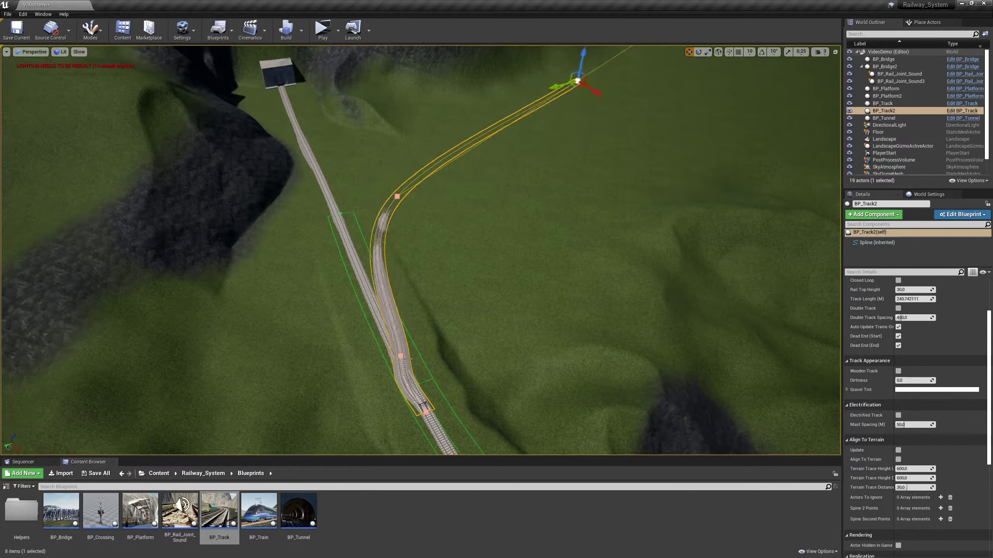
key("r")
scroll(420, 250, "up", 3)
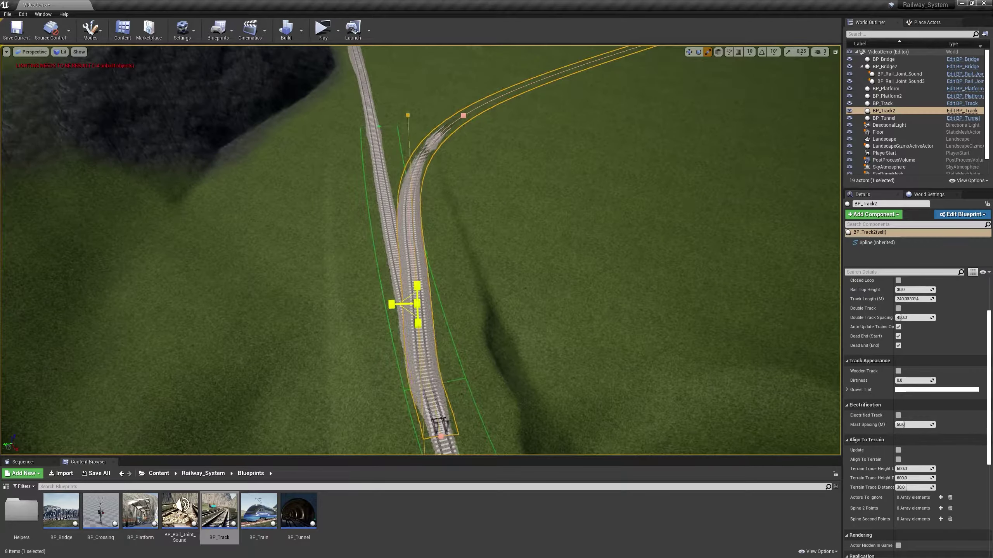
left_click(898, 460)
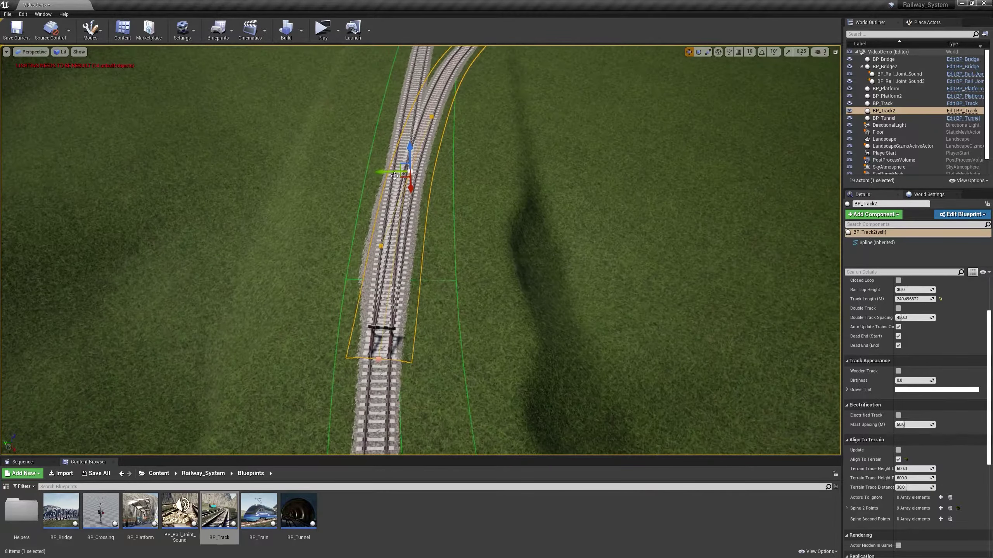
left_click(898, 336)
right_click_drag(390, 273, 416, 337)
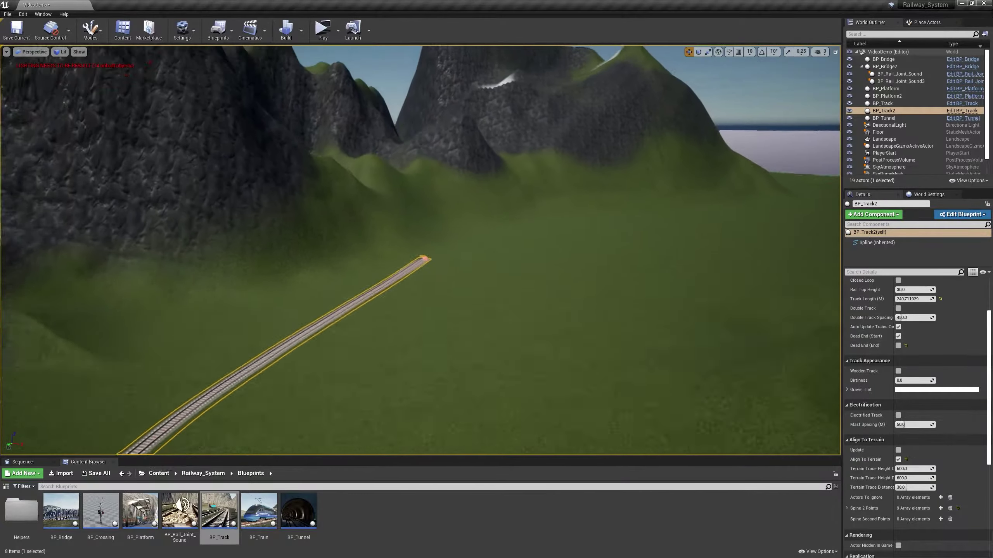
mouse_move(608, 161)
right_mouse_down()
mouse_move(579, 203)
mouse_move(442, 234)
right_mouse_up()
Place a third platform, refine the branch curve, and add a fourth platform along the track
left_click_drag(140, 511, 608, 171)
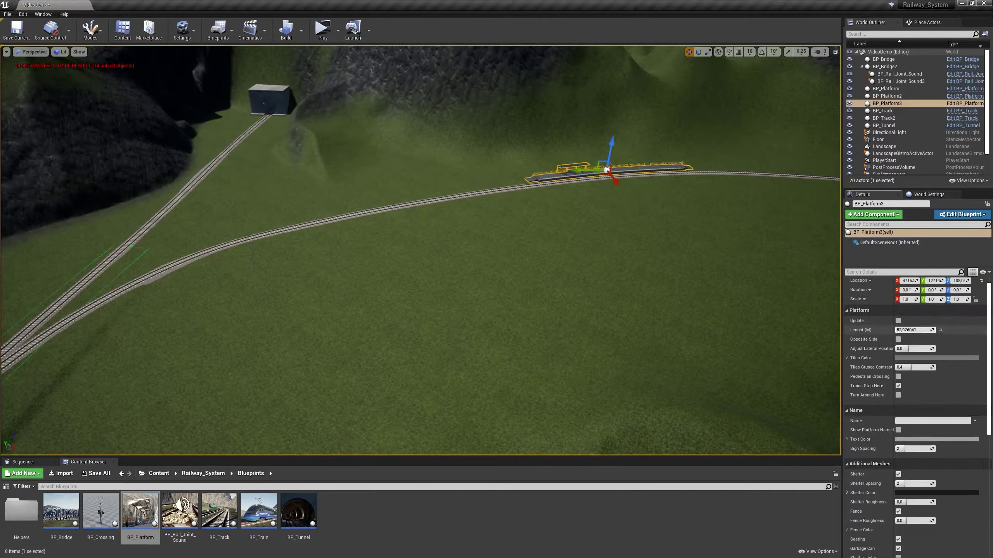
left_click(528, 179)
key("f")
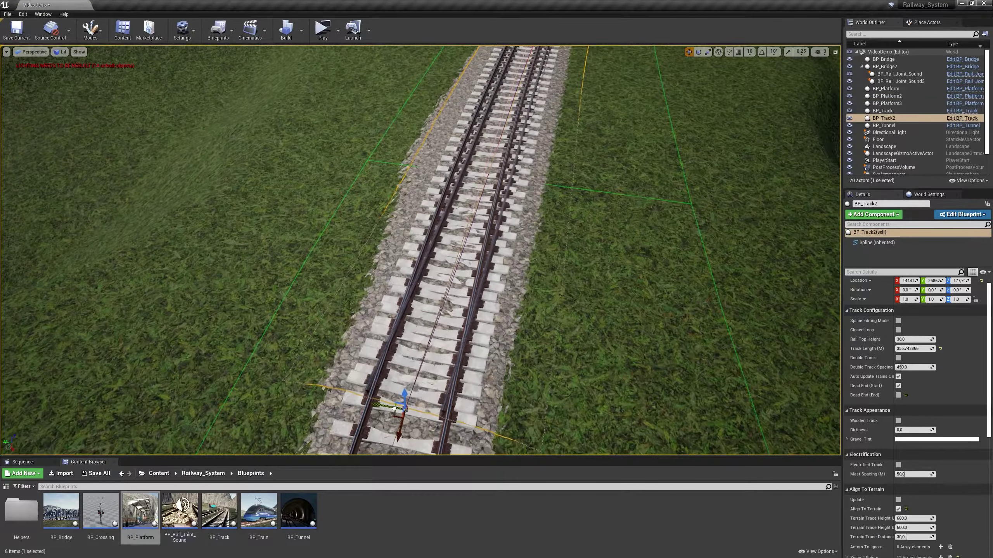
right_click_drag(396, 430, 492, 198)
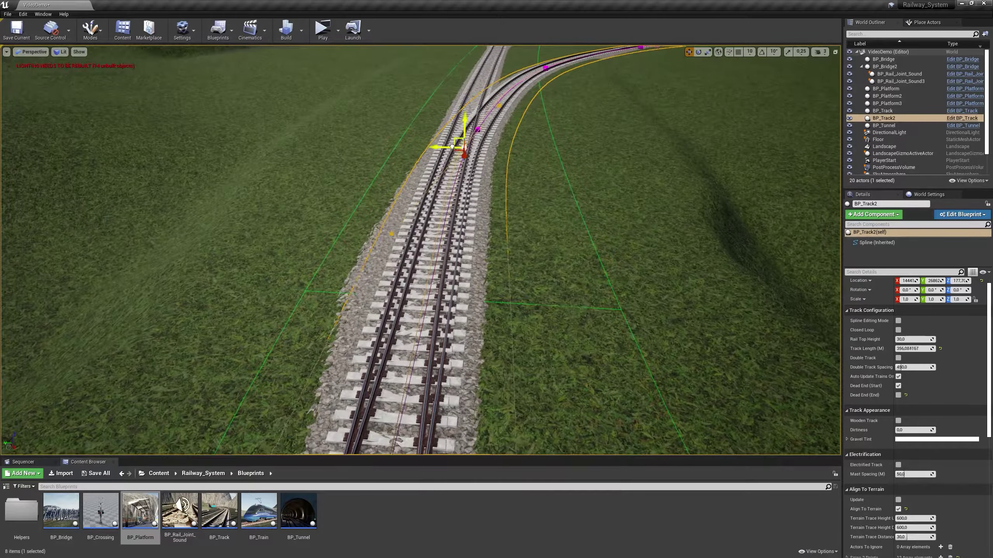
left_click_drag(452, 147, 566, 409, "shift")
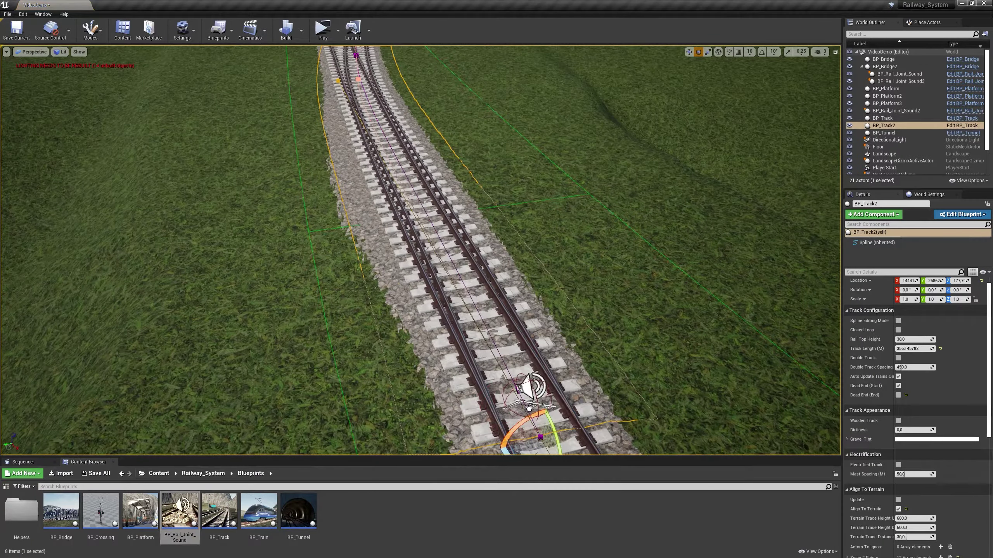
left_click(529, 408)
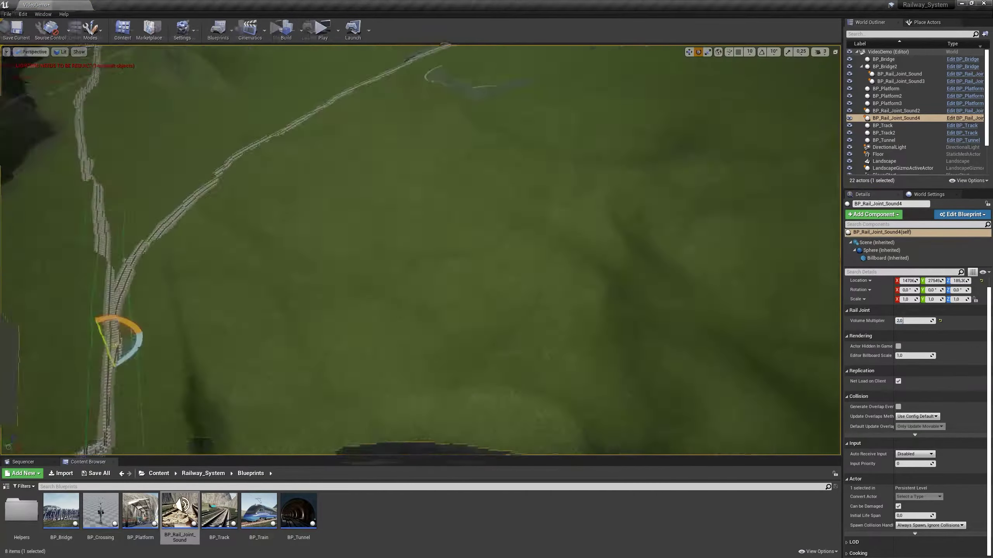
left_click_drag(140, 510, 377, 226)
Frame the fourth platform and drop a BP_Train onto the track
key("f")
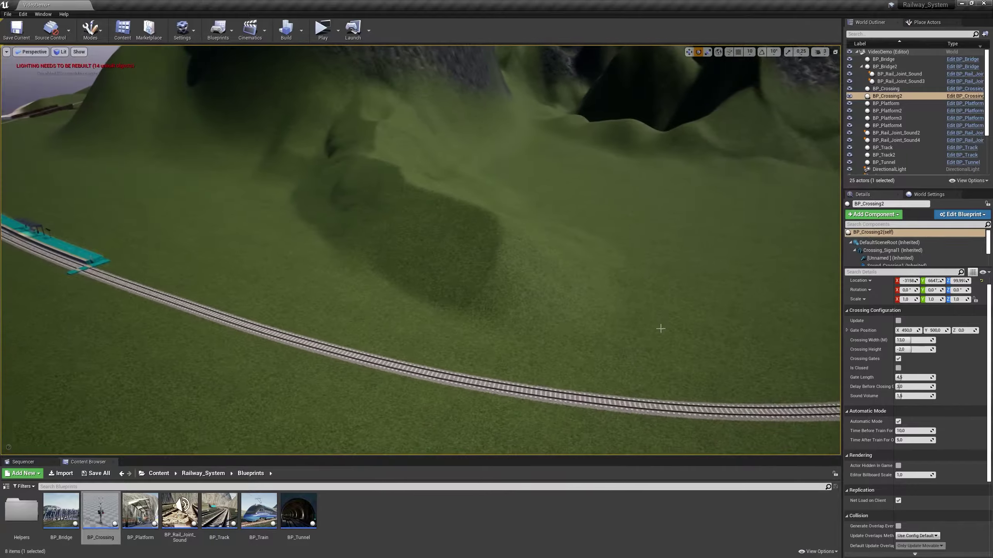
left_click_drag(258, 510, 454, 376)
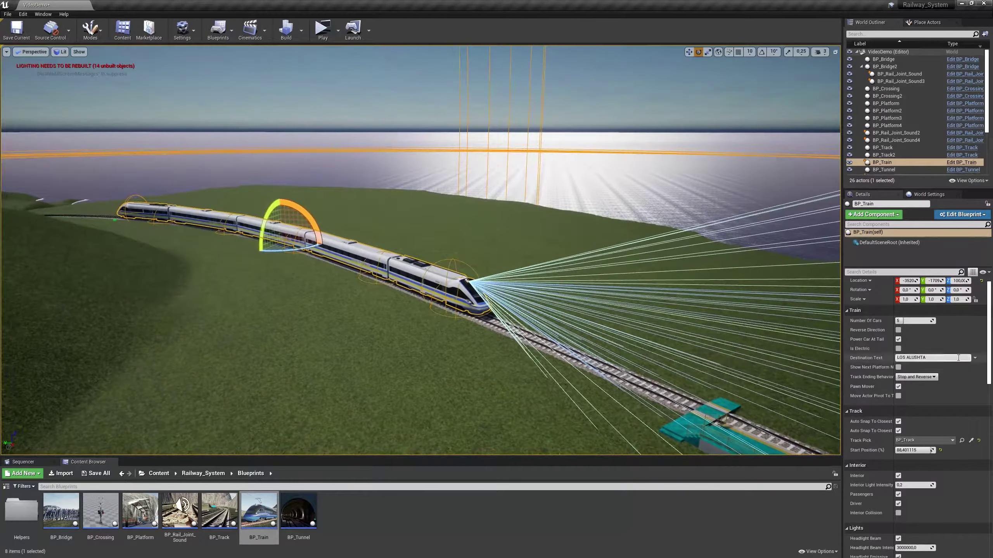
Give the train 7 cars, a tail power car, and a brightly lit passenger interior
type("3")
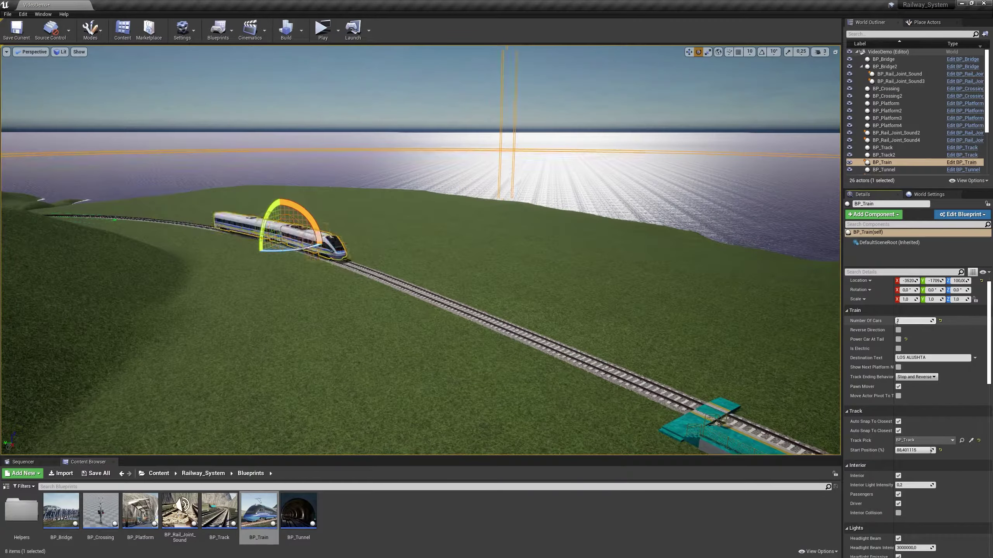
type("7")
key("Return")
left_click(897, 338)
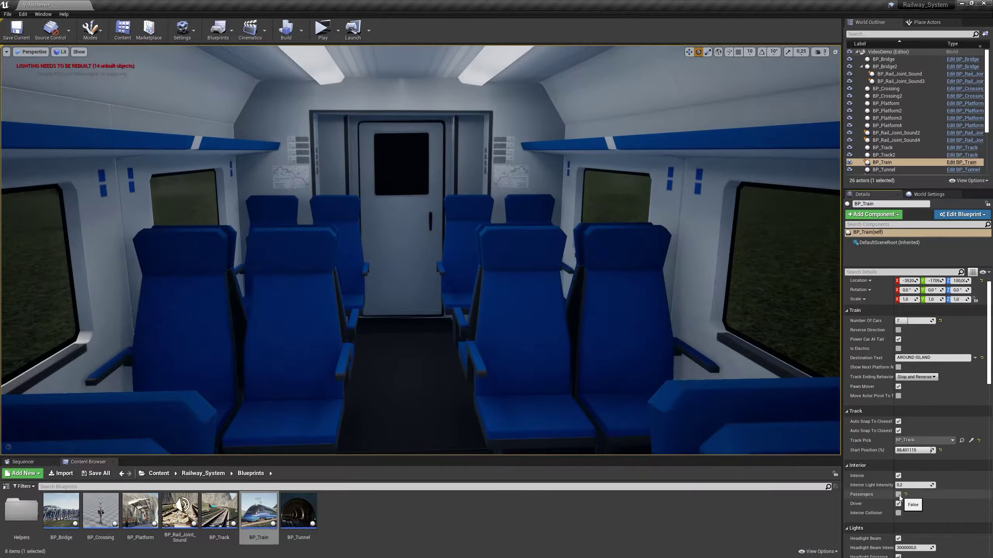
left_click_drag(921, 485, 906, 486)
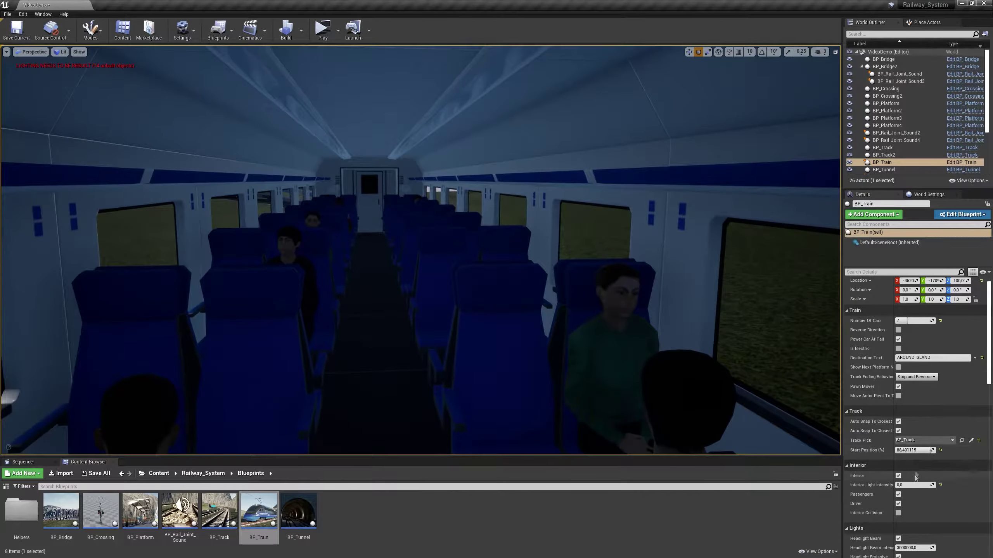
left_click_drag(915, 485, 927, 485)
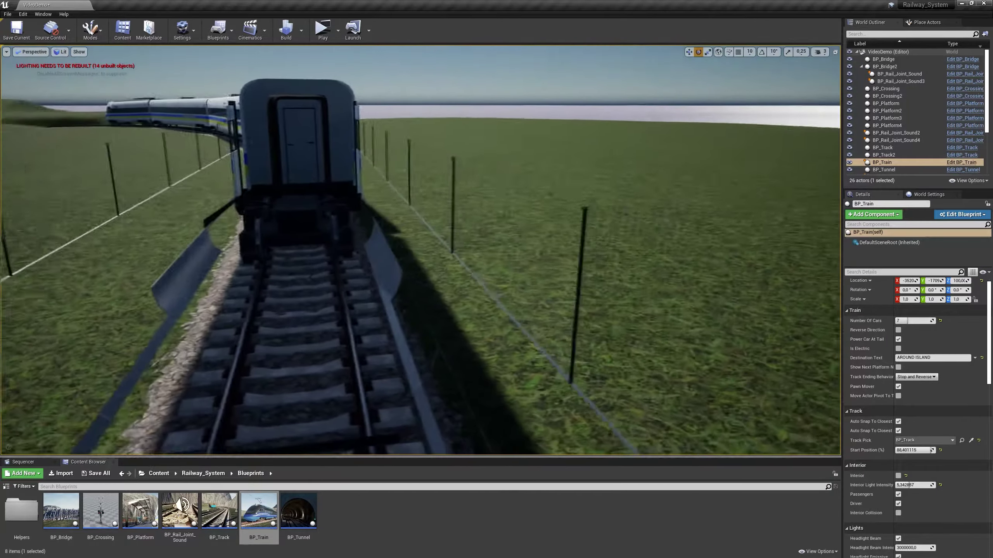
left_click(898, 476)
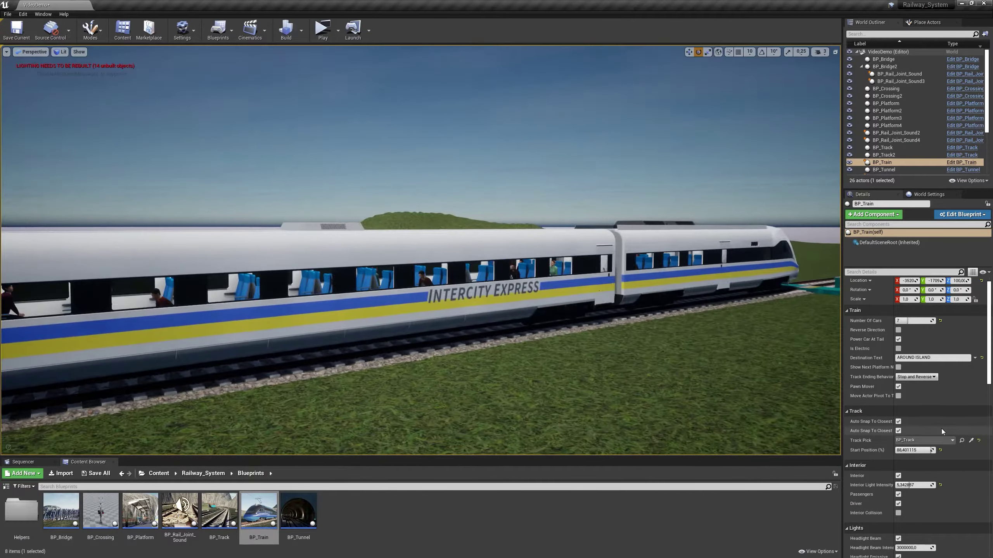
scroll(931, 419, "down", 5)
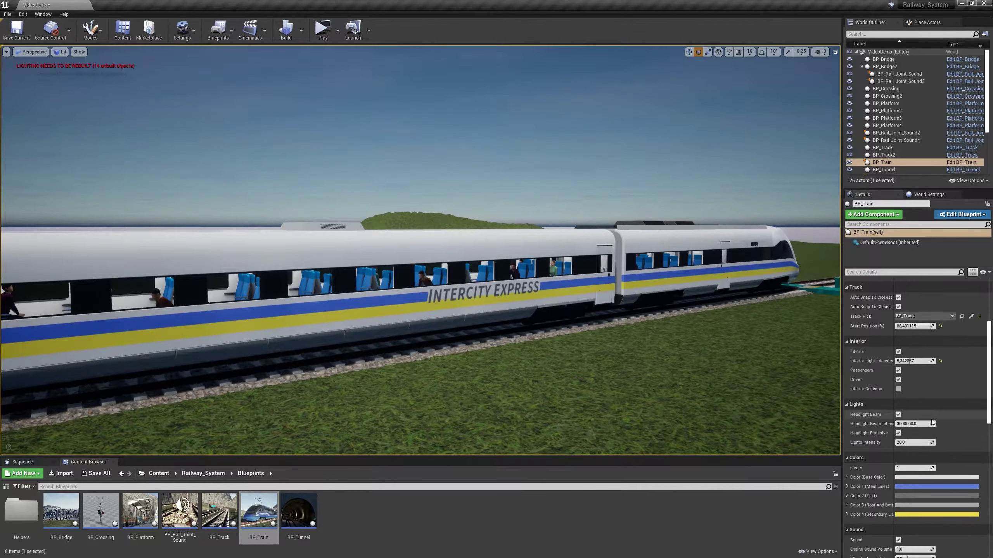
Switch BP_Train to livery 2 and colour the INTERCITY EXPRESS lettering purple
mouse_move(921, 432)
left_mouse_down()
mouse_move(860, 447)
mouse_move(815, 442)
left_mouse_up()
left_click(914, 440)
left_click(910, 450)
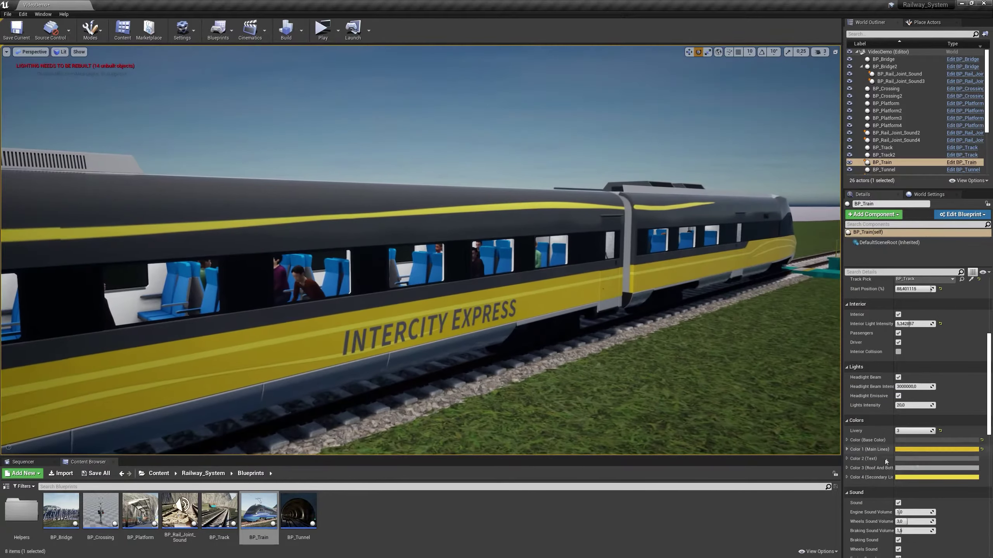
left_click(946, 459)
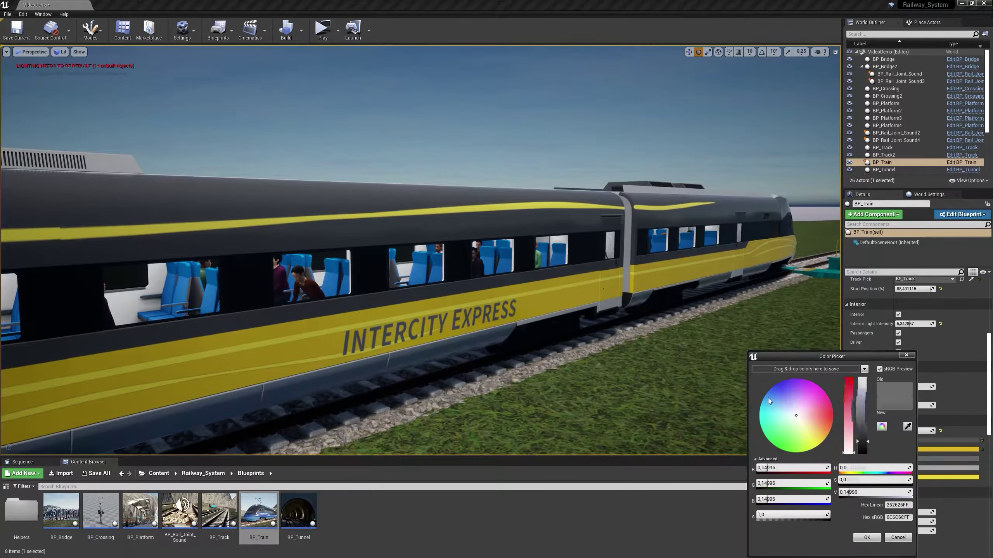
left_click_drag(772, 403, 811, 392)
left_click(938, 468)
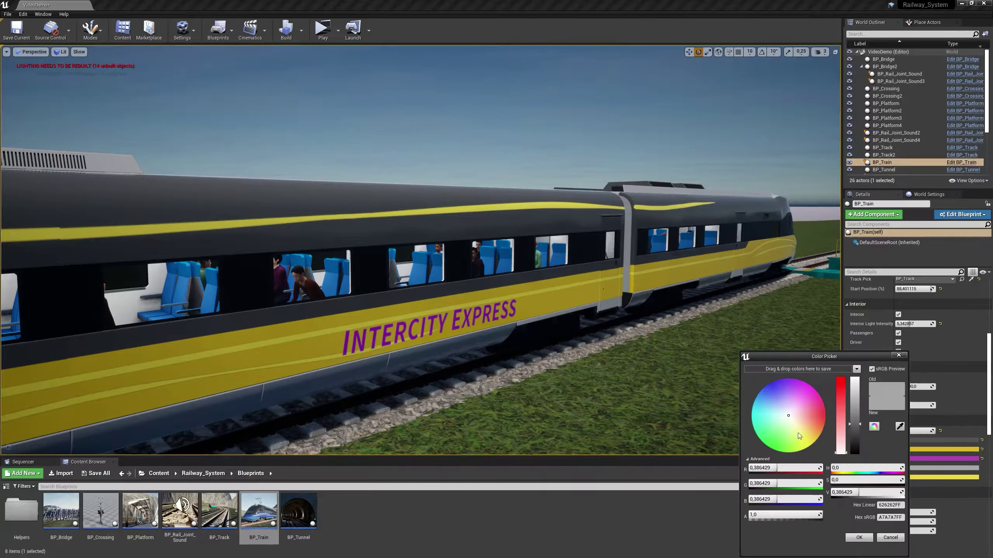
Colour the train's main side stripes a dark magenta-purple
left_click(946, 477)
left_click(817, 420)
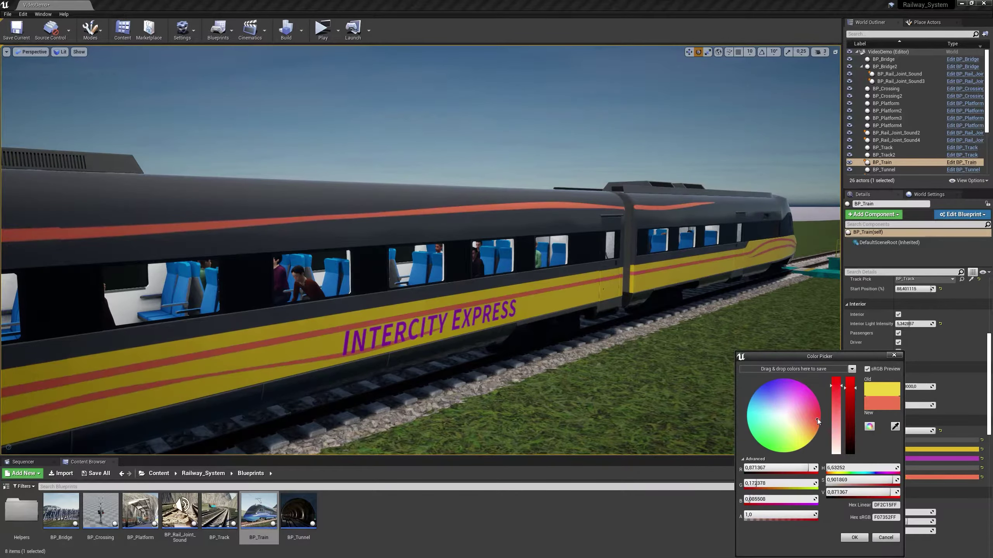
left_click_drag(817, 420, 808, 400)
left_click(851, 418)
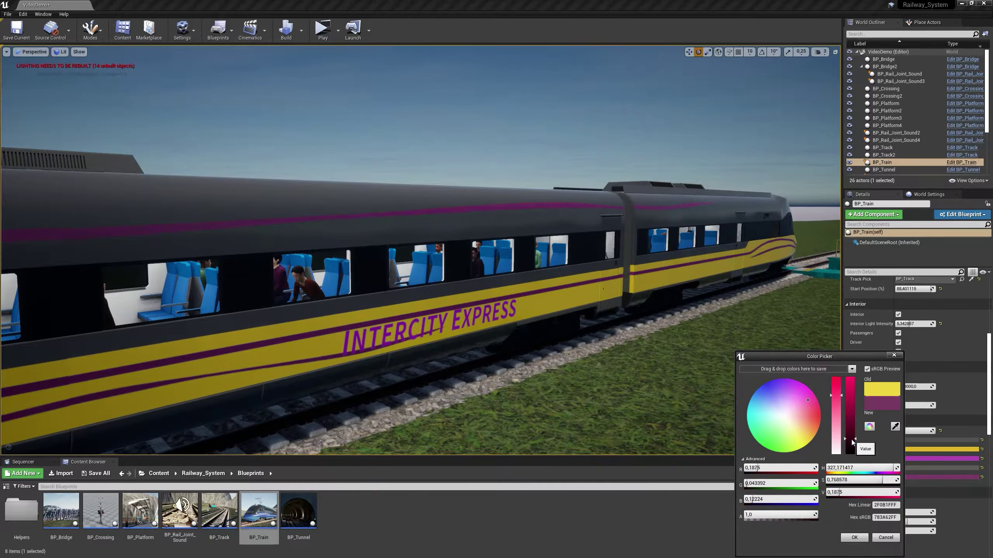
left_click(854, 537)
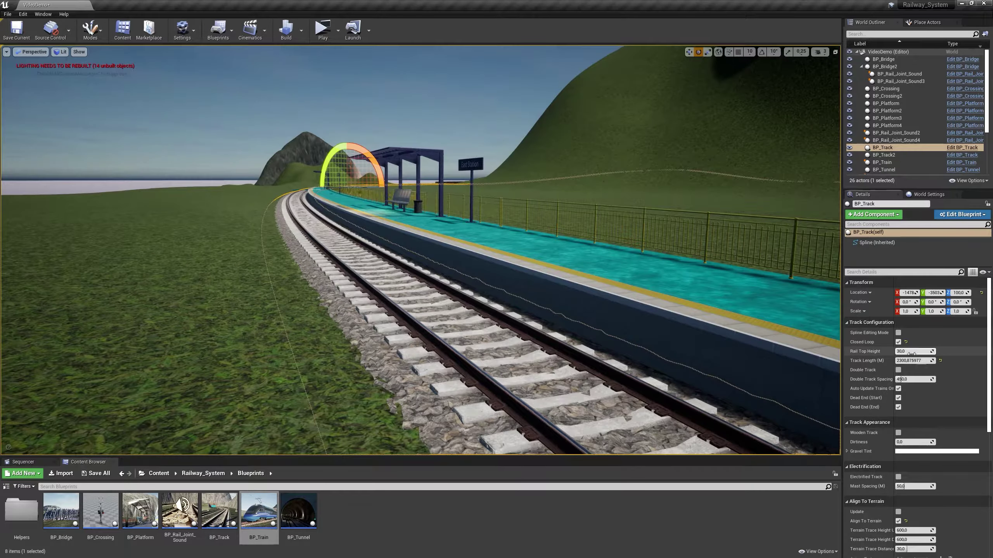
Set the rail top height to 40, try wooden sleepers, and raise track dirtiness to 1.0
key("Return")
key("Return")
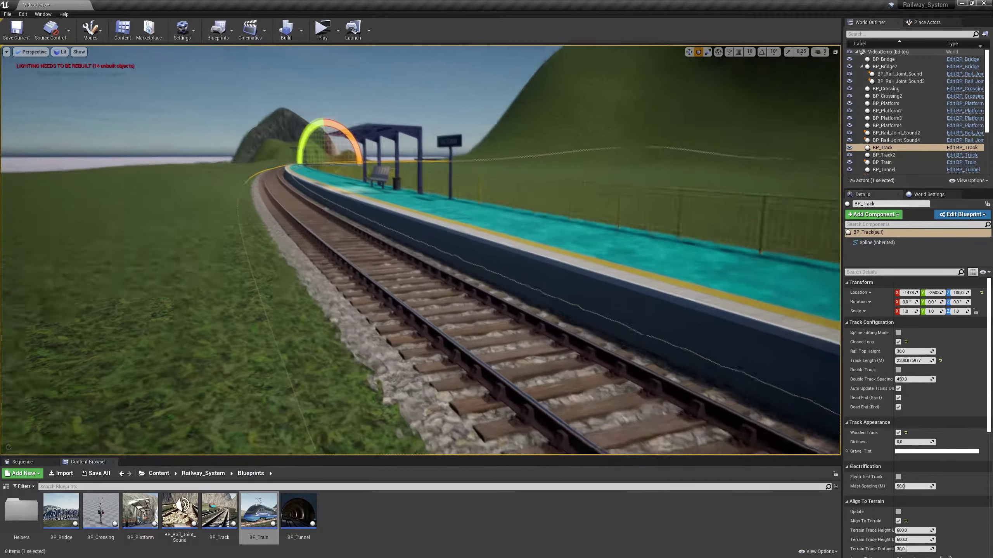
left_click(898, 432)
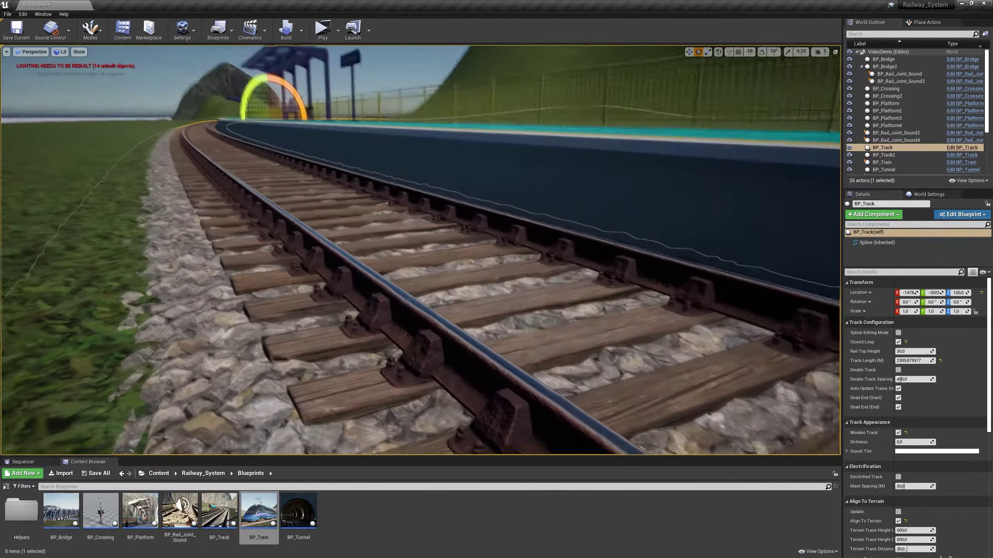
left_click_drag(899, 442, 916, 442)
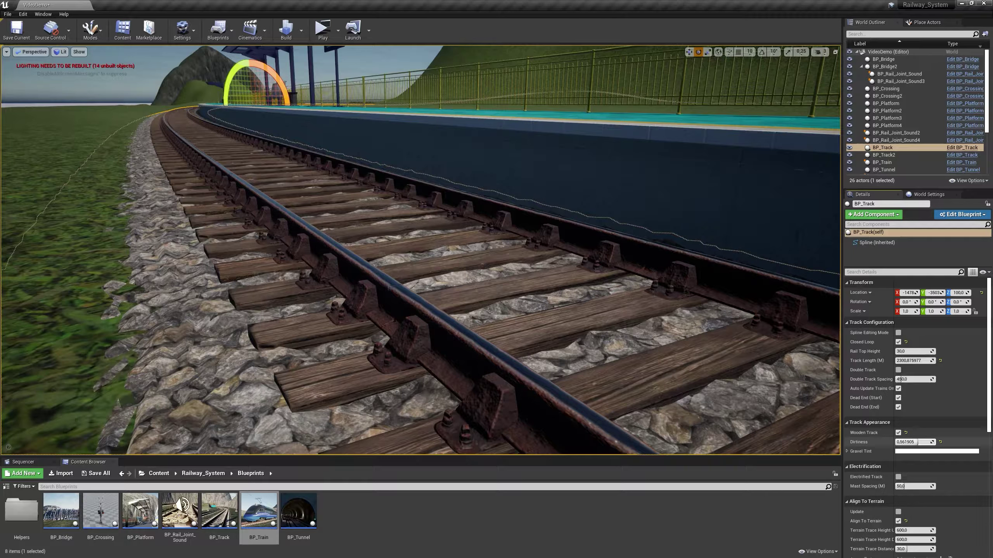
left_click_drag(913, 442, 936, 442)
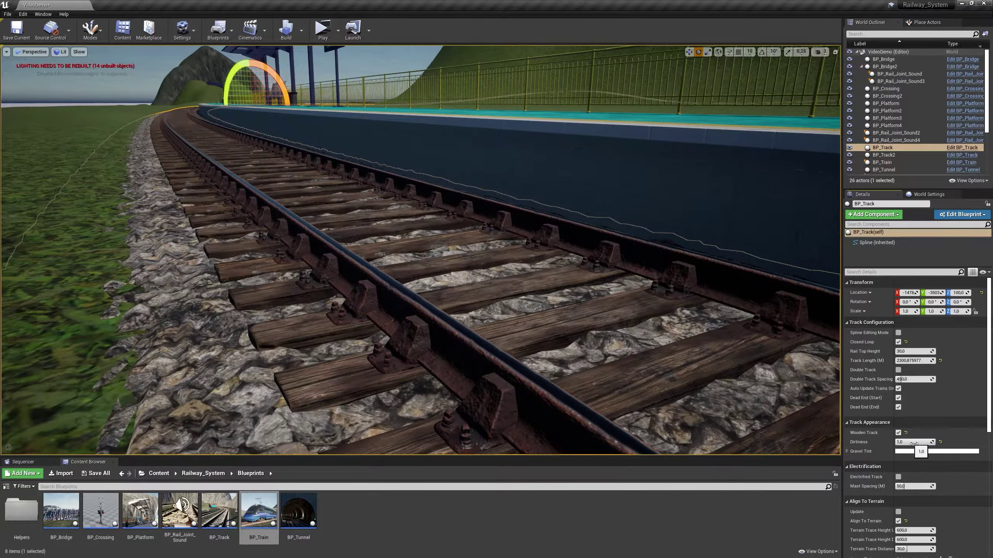
Tint the gravel dark red-brown, restore concrete sleepers, and flip the platform to the track's other side
left_click(896, 452)
left_click_drag(803, 425, 850, 429)
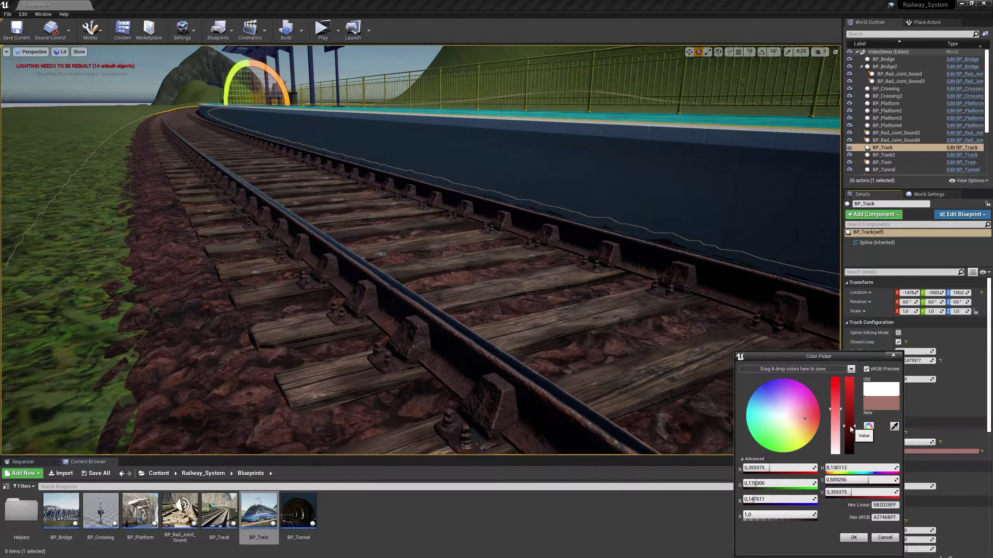
left_click(855, 537)
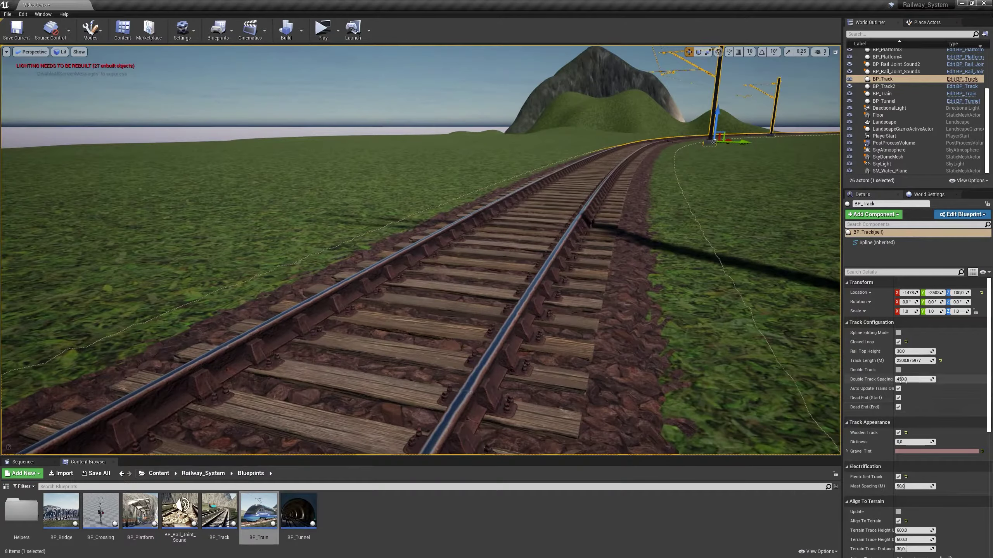
left_click(898, 433)
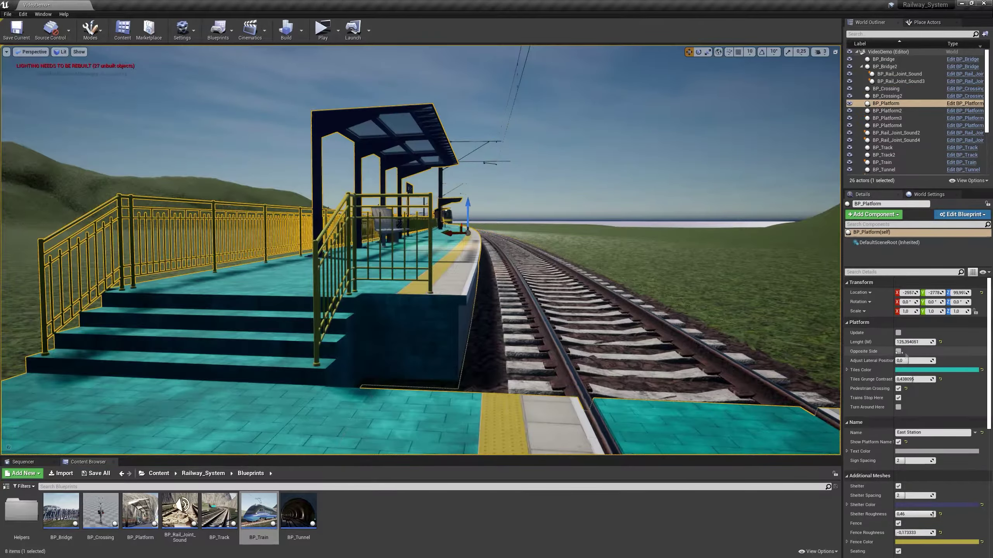
left_click(898, 351)
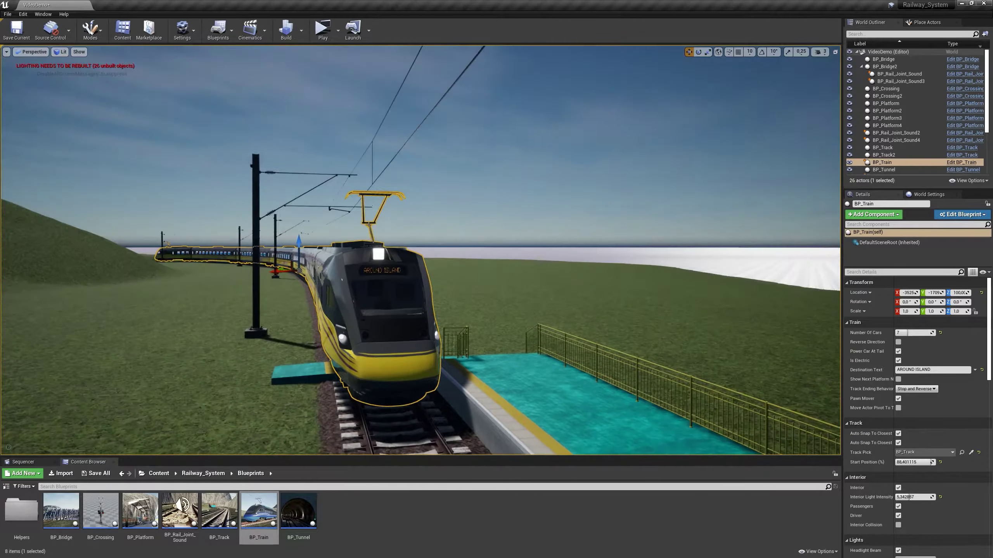
Make BP_Train electric so it carries a pantograph
left_click(898, 361)
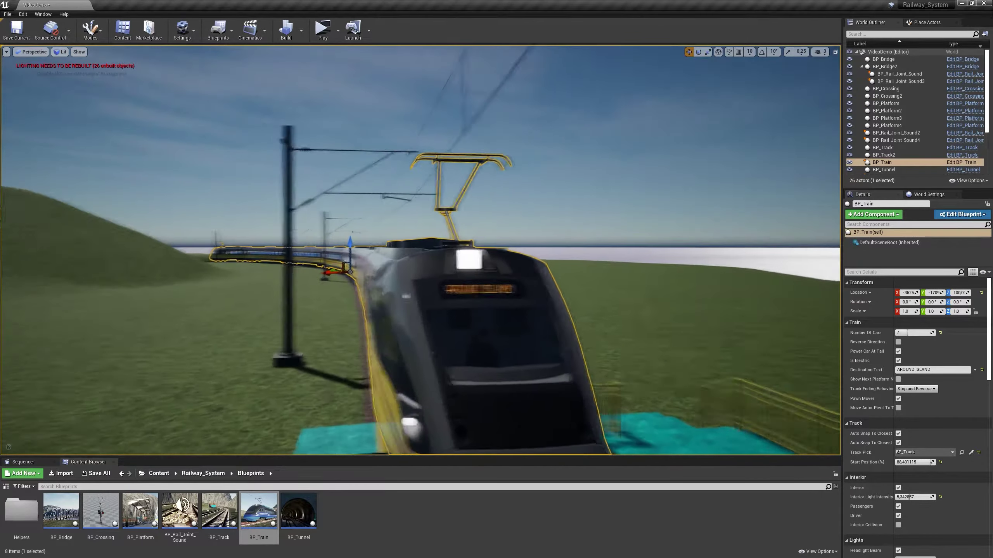
scroll(912, 427, "down", 5)
scroll(909, 446, "down", 5)
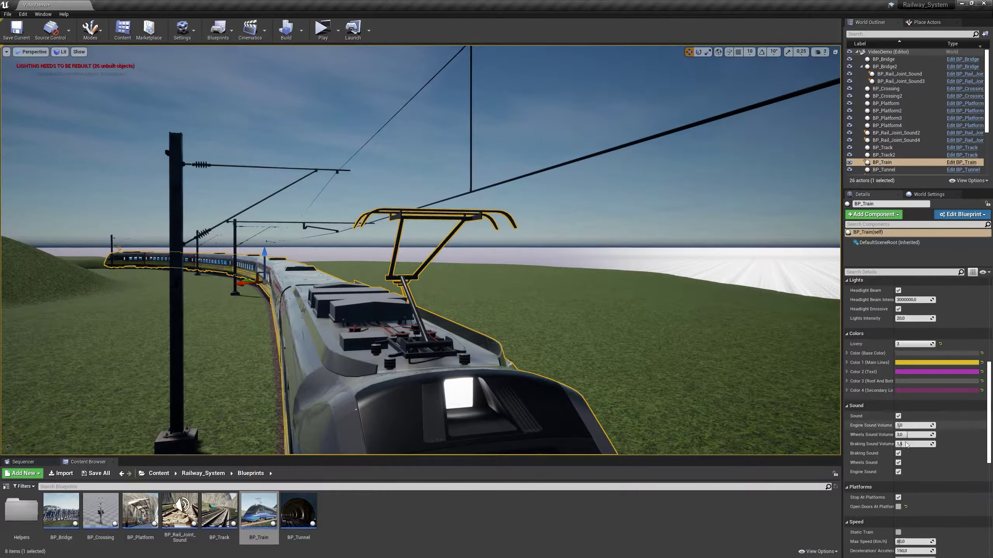
scroll(908, 466, "down", 5)
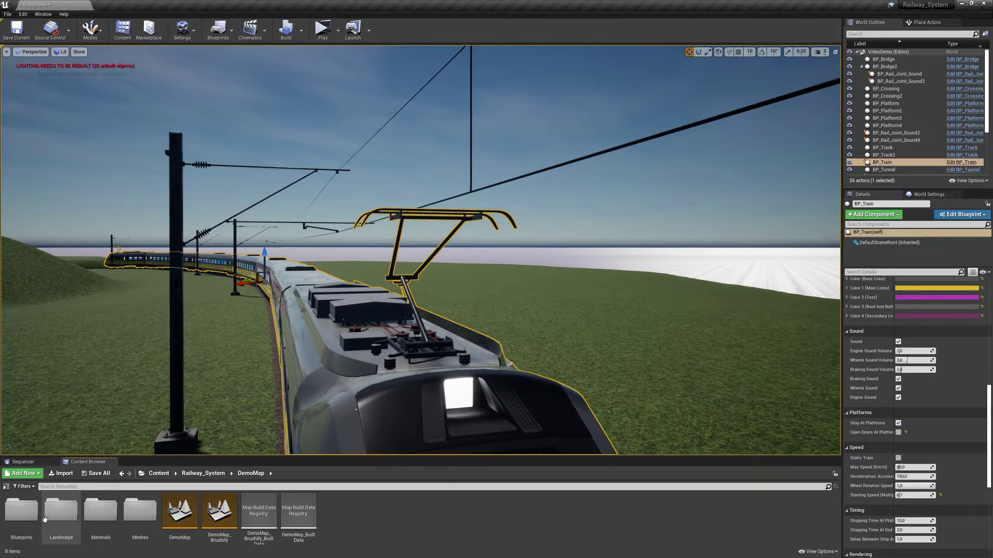
Place a BP_ThirdPersonCharacter on the train roof and search its settings for auto-possess
left_click_drag(33, 523, 314, 272)
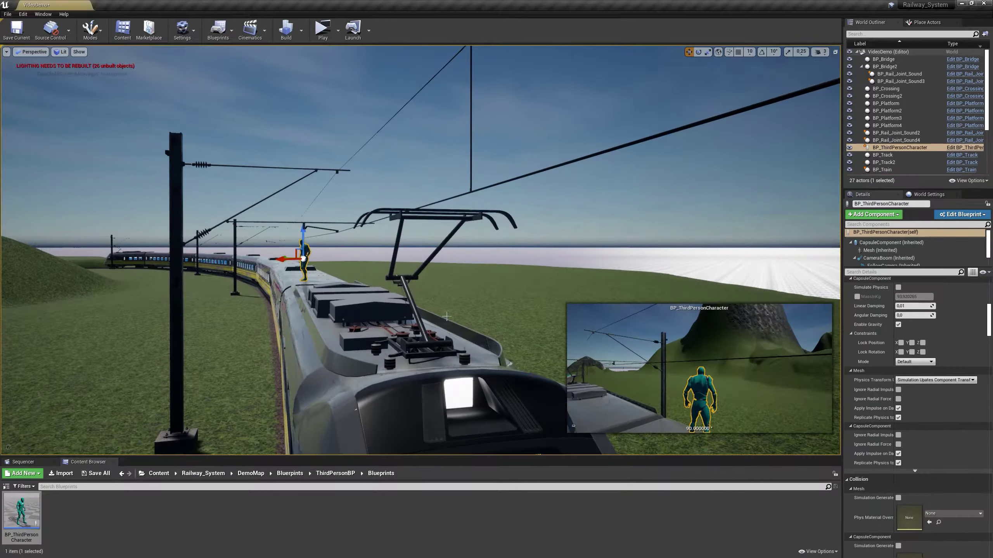
left_click(895, 276)
type("poss")
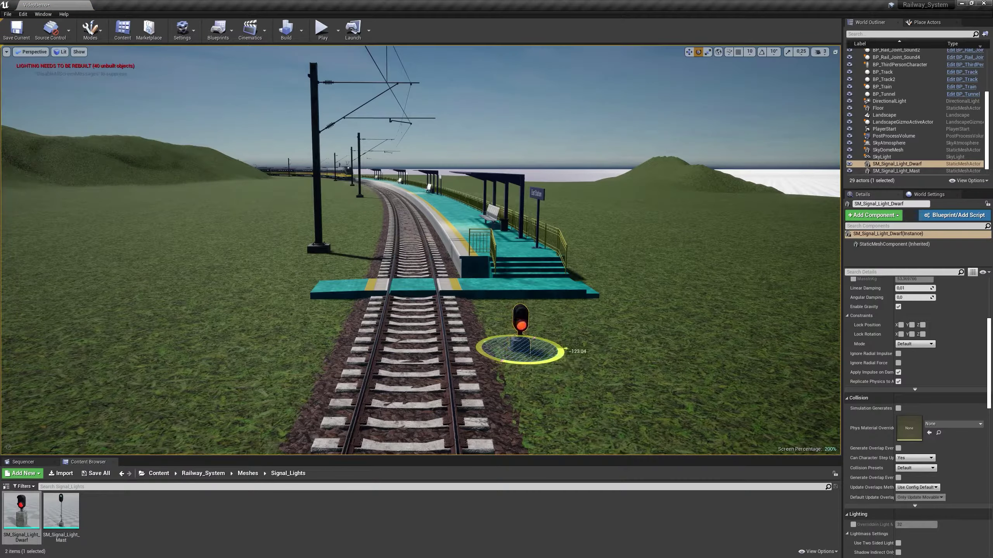
type("f")
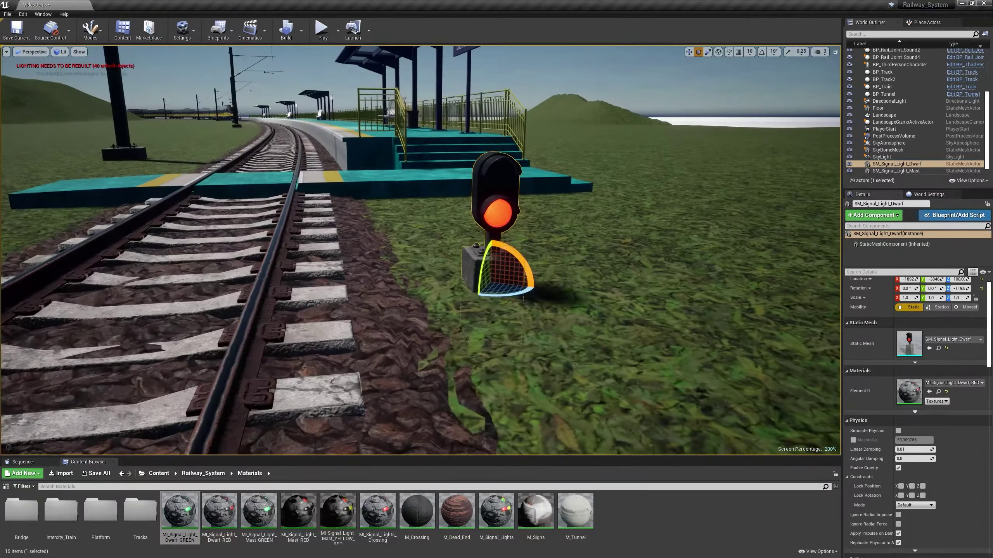
Apply the green material to the dwarf signal
left_click_drag(700, 420, 939, 390)
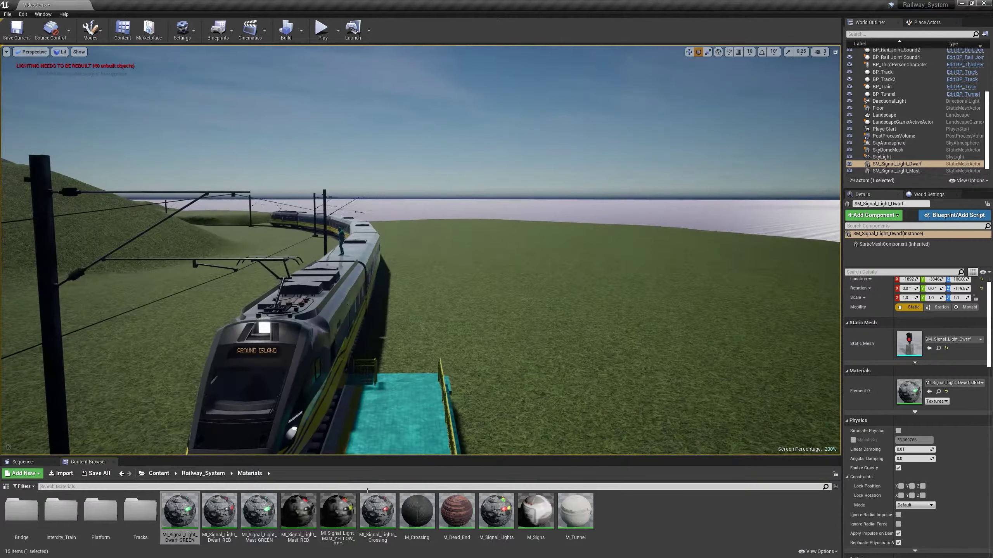
left_click(203, 473)
left_click(934, 350)
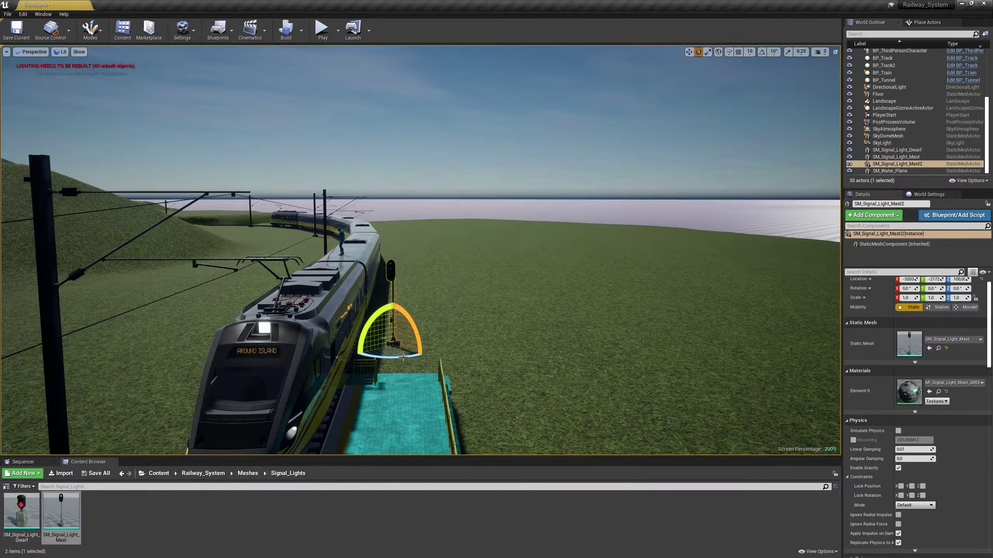
Give the mast signal the red, then the yellow-over-red signal material
key("f")
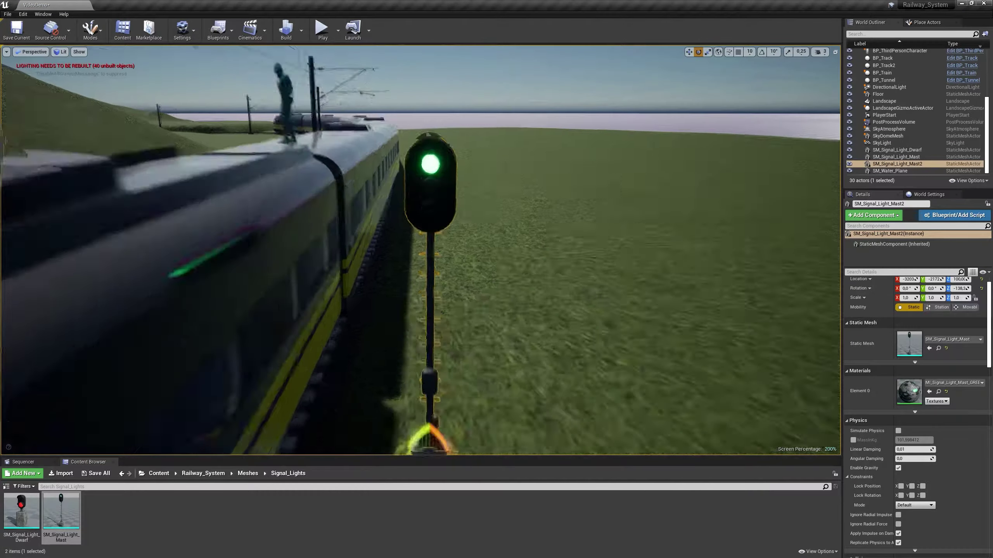
left_click(938, 392)
left_click_drag(298, 510, 938, 391)
left_click_drag(338, 510, 915, 410)
scroll(544, 288, "down", 10)
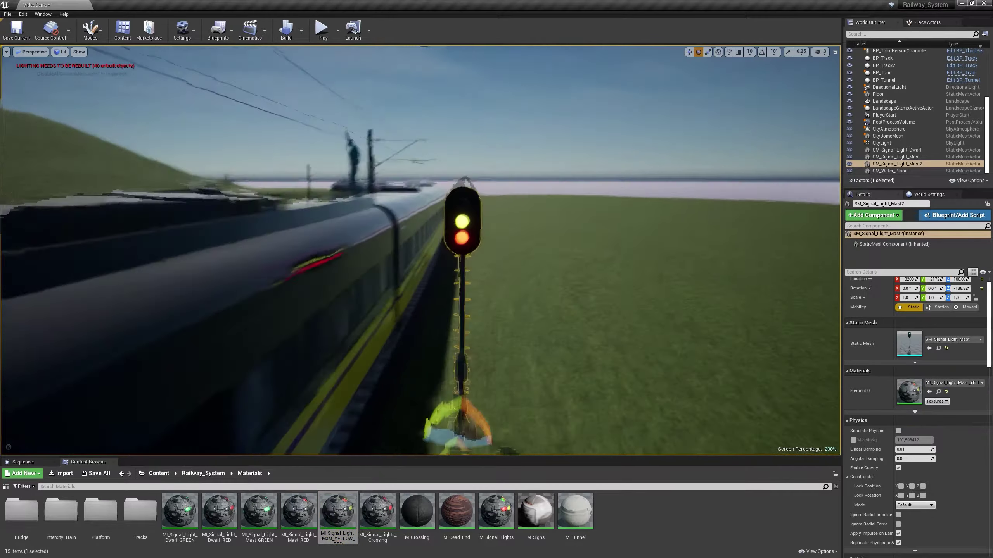
key("ctrl+b")
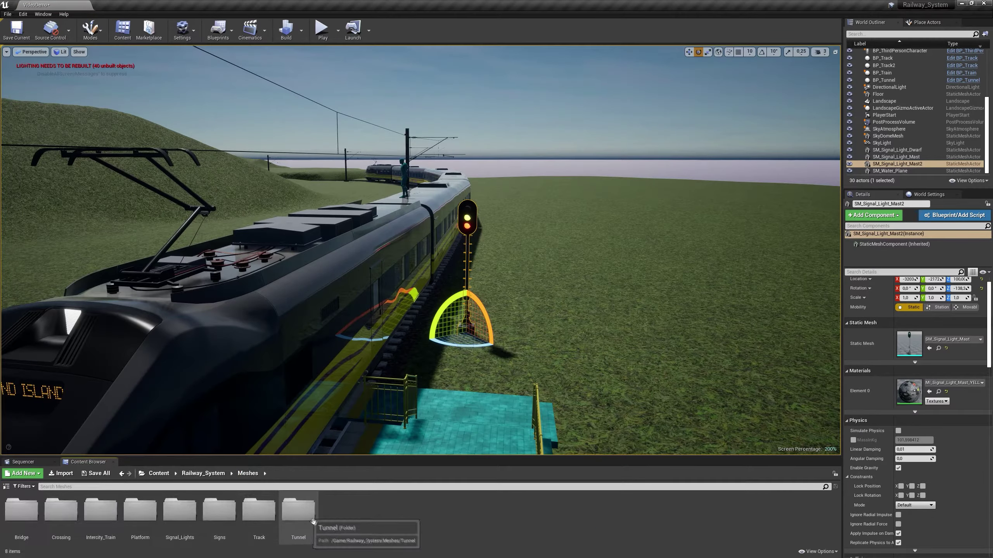
Place a no-walking pole from the Signs folder near the signal
double_click(219, 511)
left_click_drag(180, 510, 464, 365)
key("f")
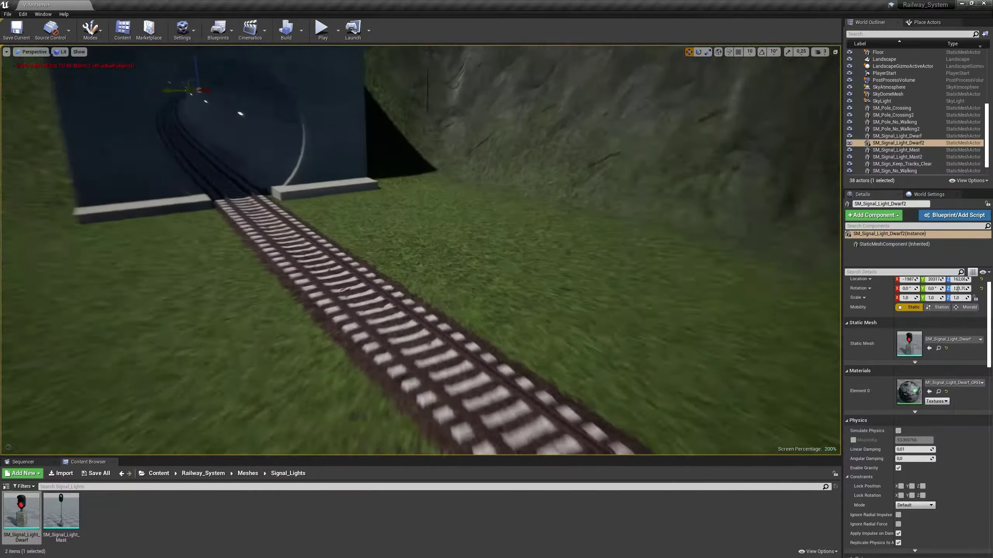
Place a no-walking pole beside the track near the tunnel
left_click(248, 473)
double_click(217, 520)
left_click_drag(258, 282, 271, 296)
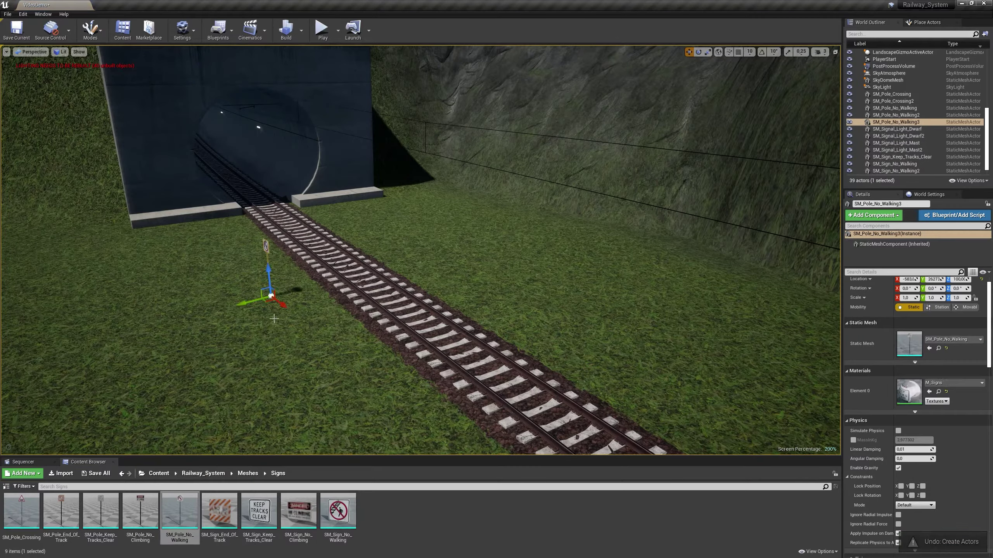
right_click_drag(234, 298, 234, 298)
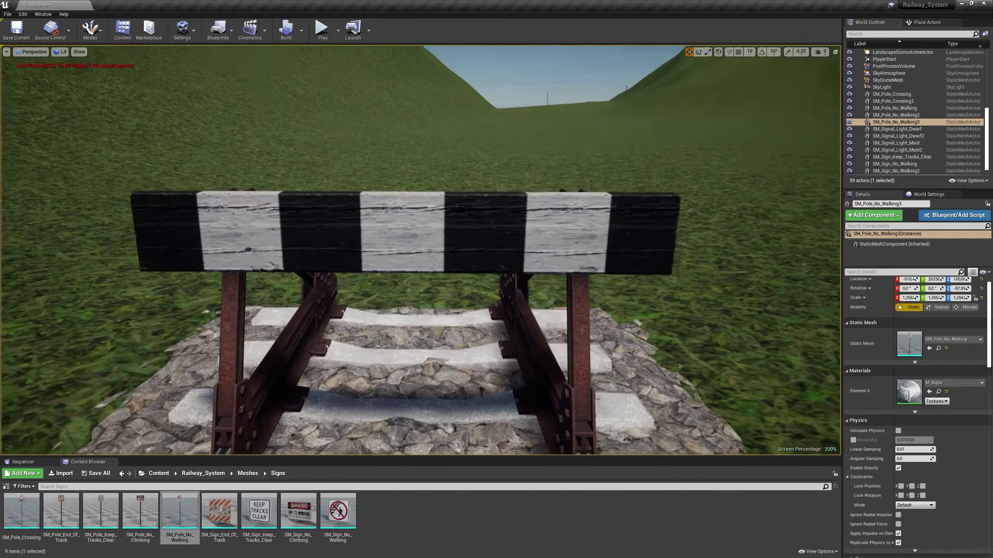
Place an end-of-track sign on the buffer stop and an end-of-track pole at the track's end
left_click_drag(219, 512, 434, 238)
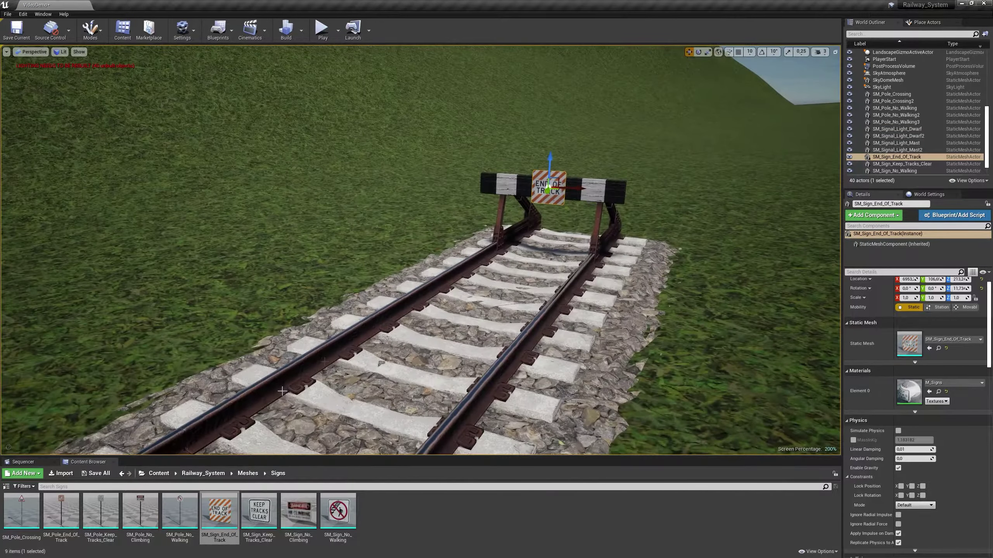
left_click_drag(61, 510, 359, 418)
left_click_drag(429, 429, 438, 424)
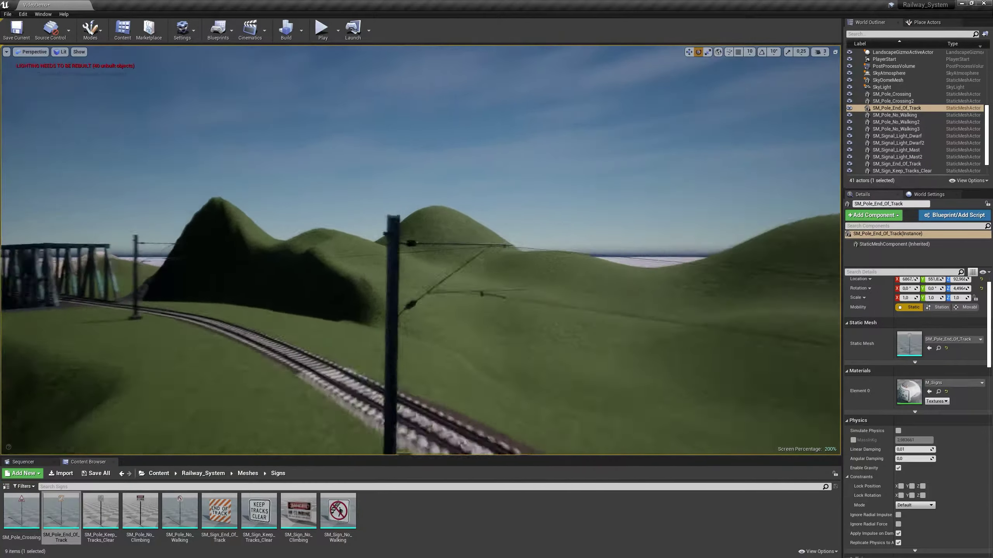
Angle the no-climbing pole, add the no-climbing sign by the bridge, and lay a new track piece
key("e")
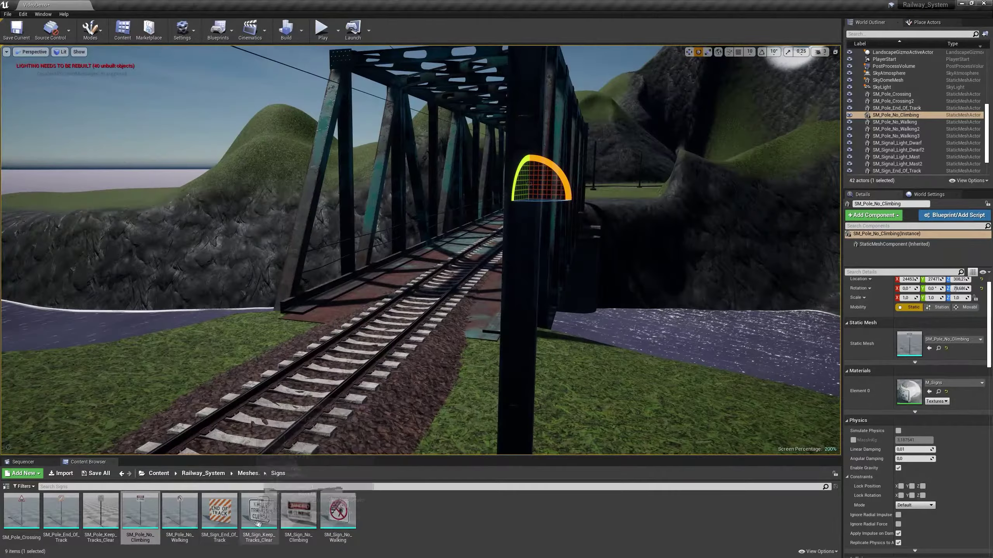
mouse_move(258, 523)
left_mouse_down()
mouse_move(517, 365)
mouse_move(506, 306)
left_mouse_up()
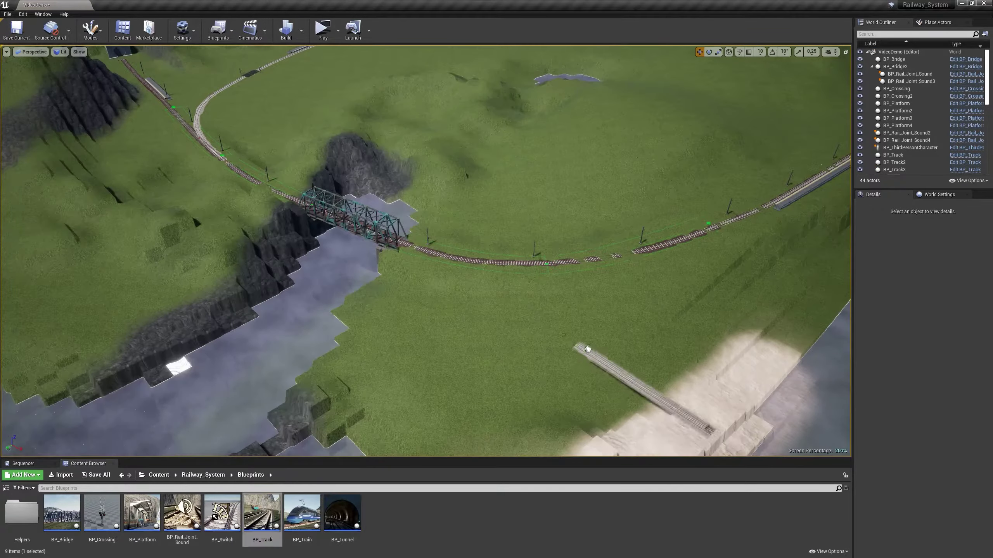
left_click_drag(266, 523, 616, 302)
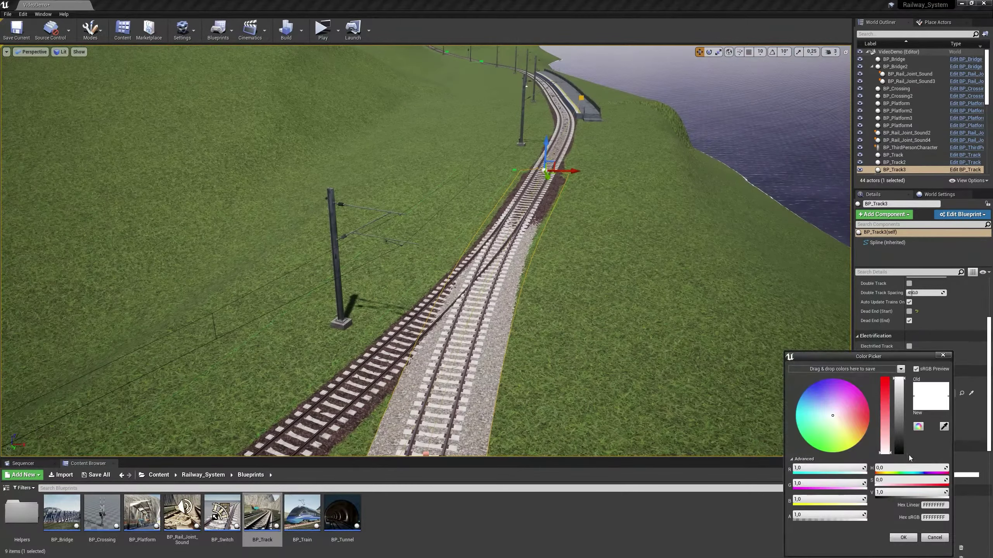
Set BP_Track3's gravel tint to dark red in the Color Picker and confirm
left_click_drag(833, 415, 853, 413)
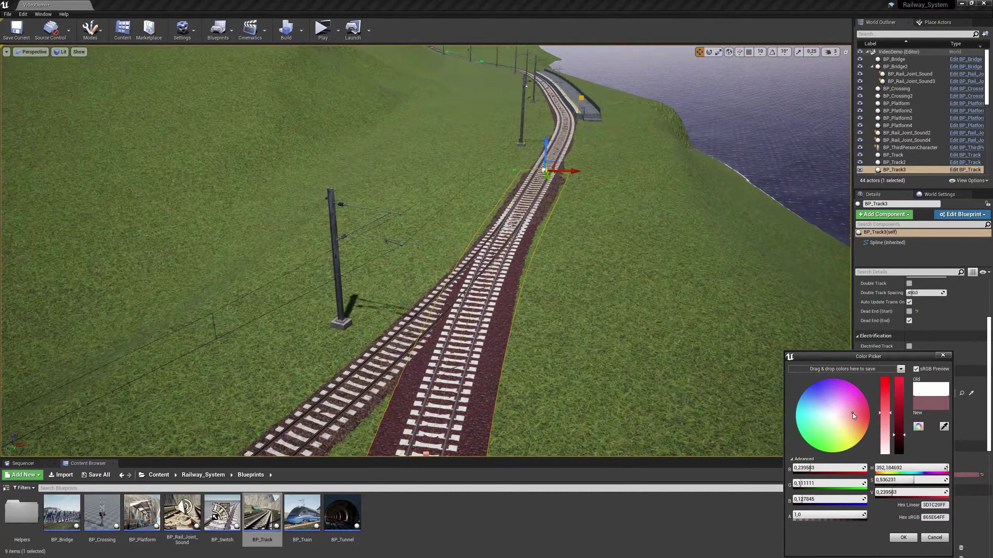
left_click(903, 538)
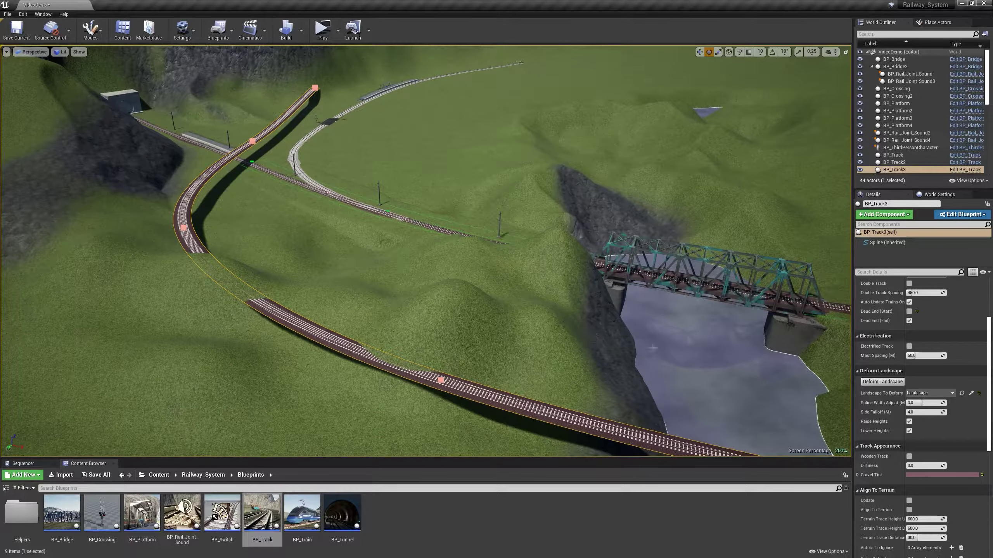
Deform the terrain along the branch track and place a new bridge aligned over the crossing
left_click(885, 382)
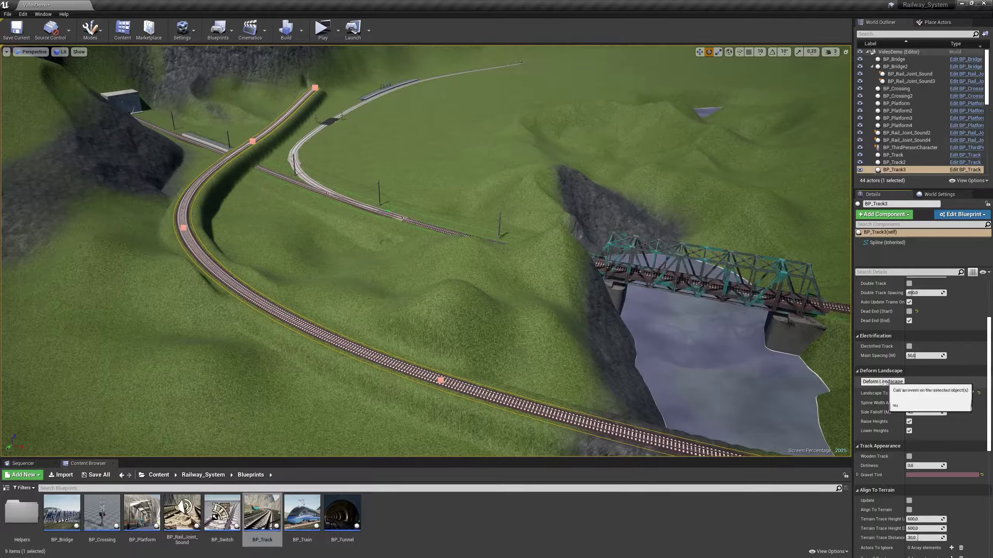
right_click_drag(426, 250, 414, 234)
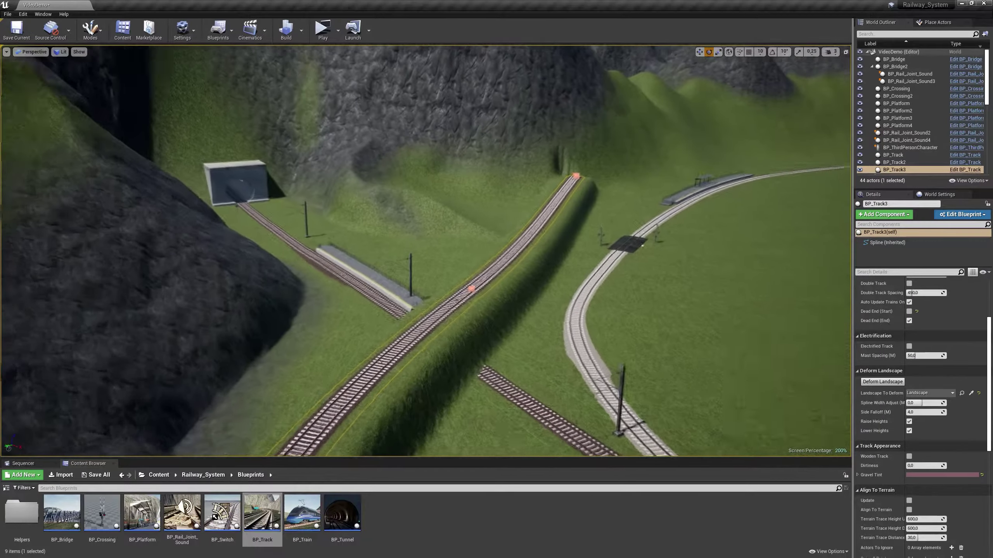
right_click_drag(414, 235, 406, 226)
mouse_move(61, 512)
left_mouse_down()
mouse_move(486, 333)
mouse_move(528, 333)
left_mouse_up()
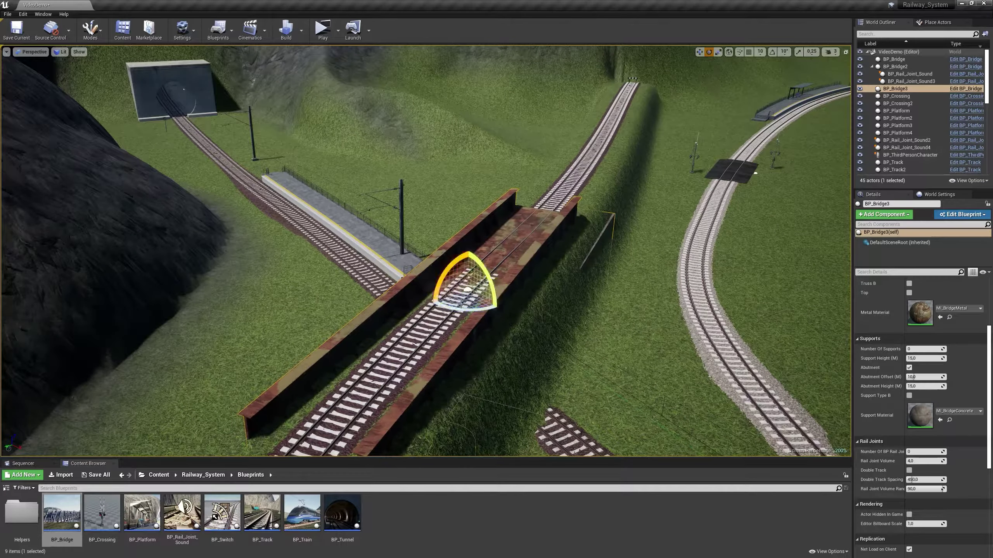
left_click_drag(468, 290, 469, 296)
key("w")
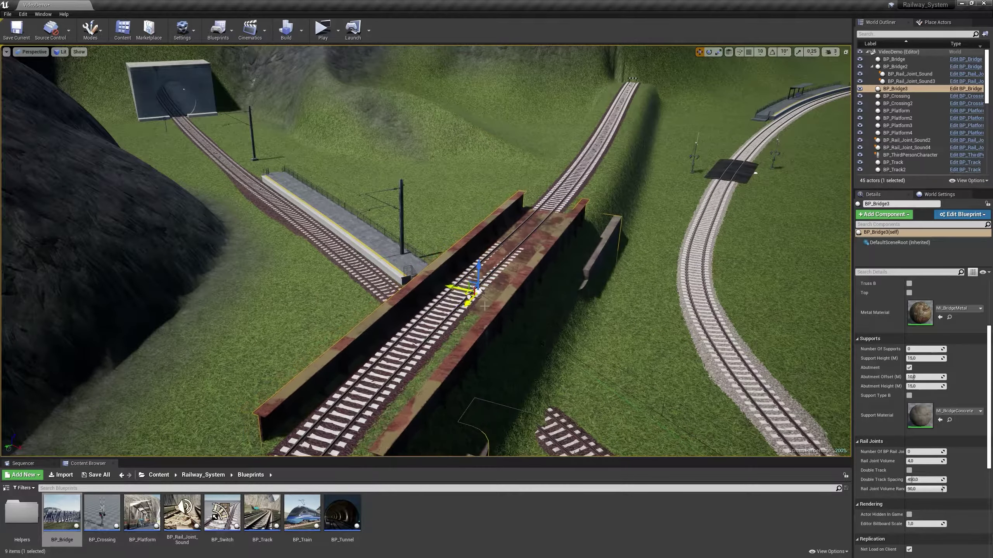
Enter landscape sculpting and select the Flatten, then the Ramp tool
key("shift+2")
left_click(169, 64)
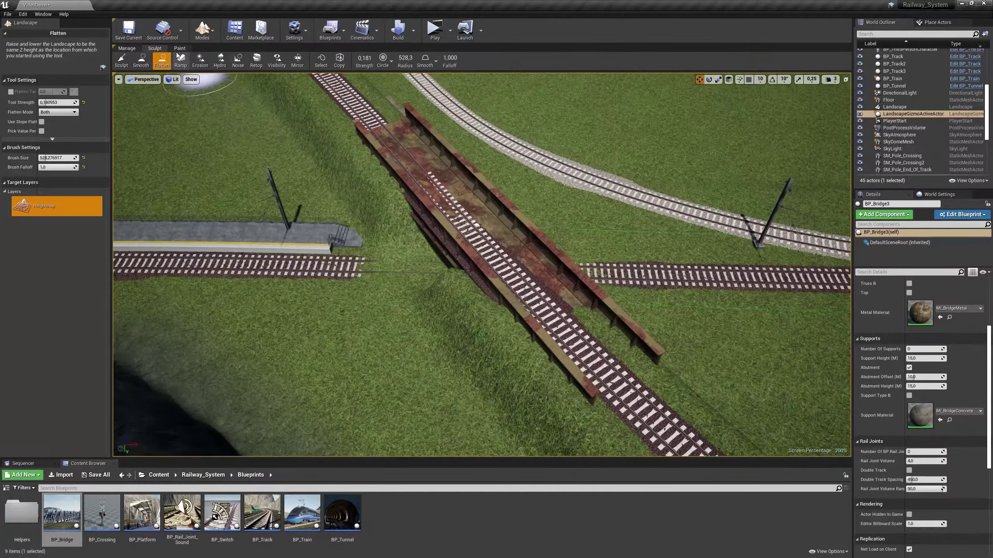
left_click(180, 59)
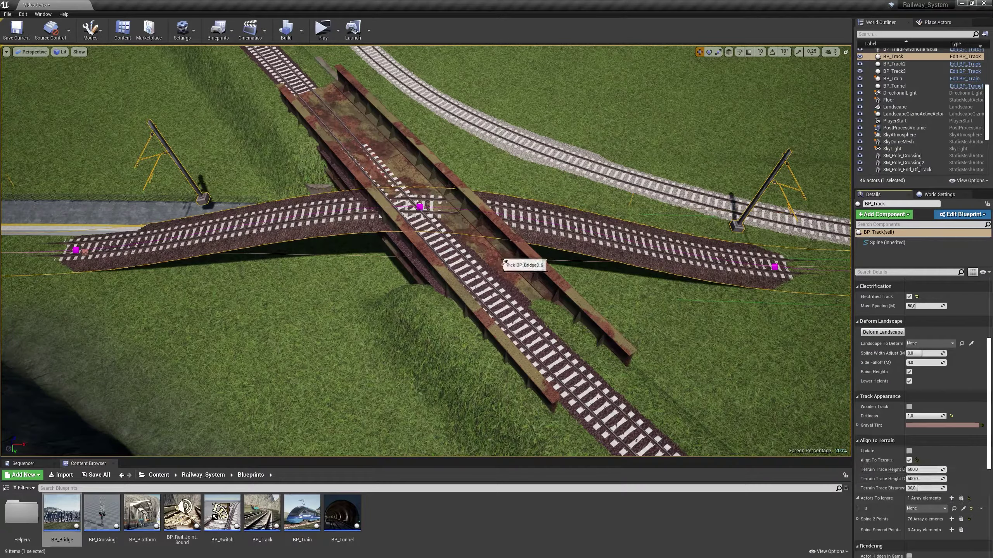
Make the lower track ignore the bridge, shorten it, remove its abutments and raise it
left_click(514, 270)
left_click(486, 258)
key("f")
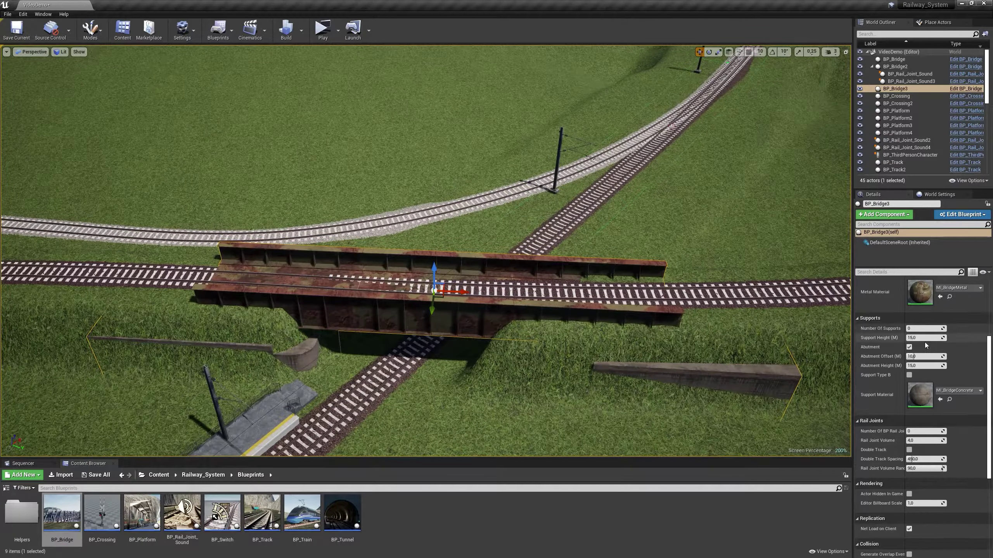
mouse_move(442, 295)
left_mouse_down()
mouse_move(409, 297)
mouse_move(547, 273)
mouse_move(558, 318)
left_mouse_up()
left_click(909, 447)
key("e")
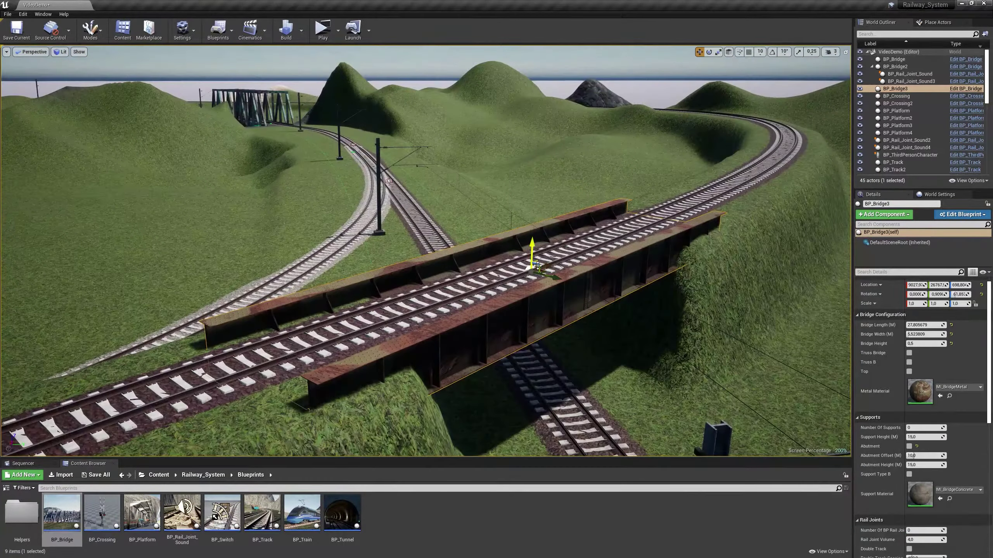
left_click_drag(537, 266, 537, 256)
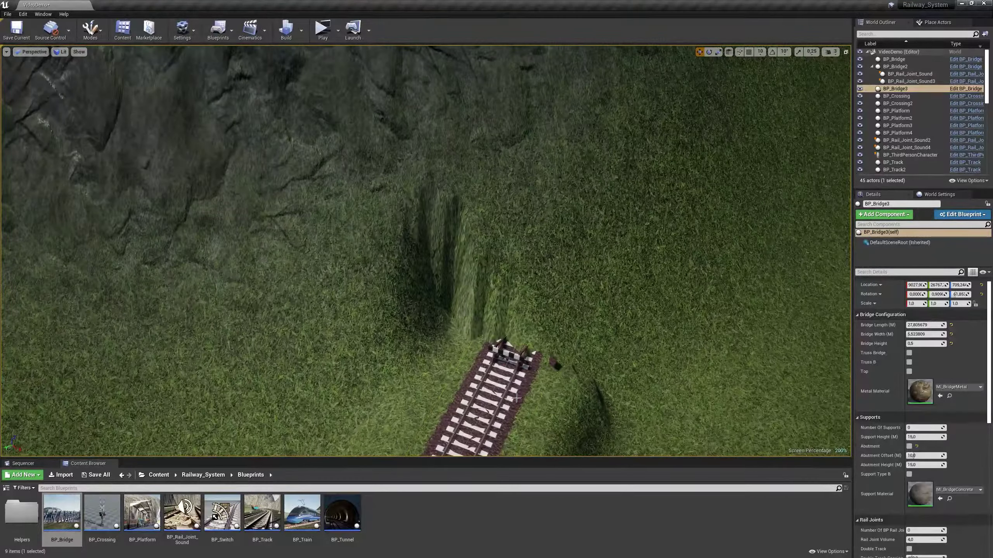
left_click(516, 398)
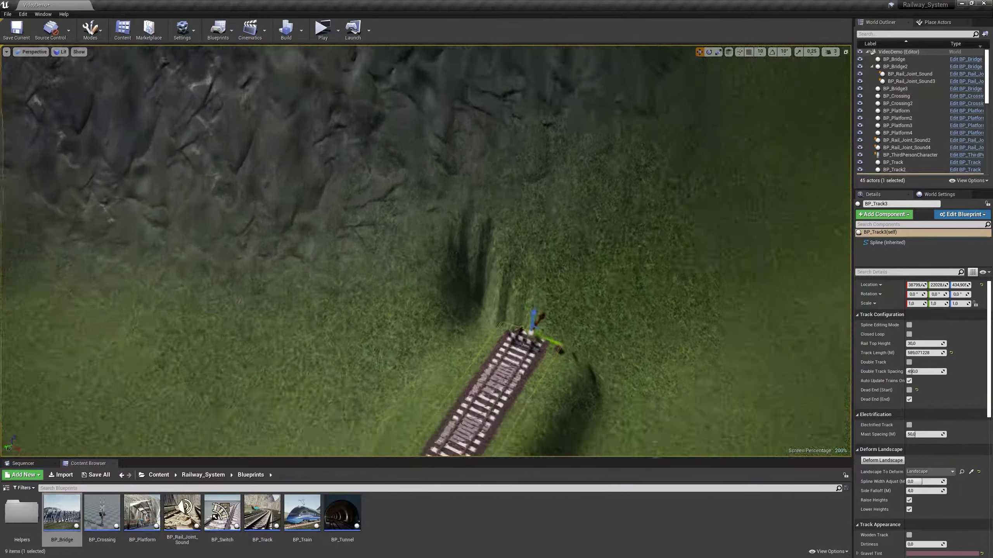
Hide the terrain at the new tunnel portal with a smaller brush and flatten the adjacent mound
scroll(492, 268, "down", 5)
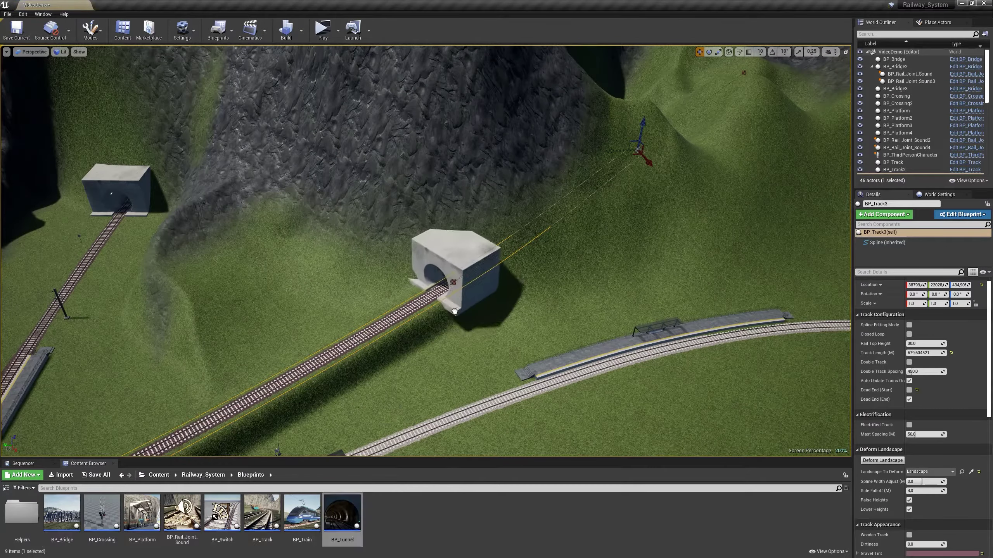
left_click(466, 298)
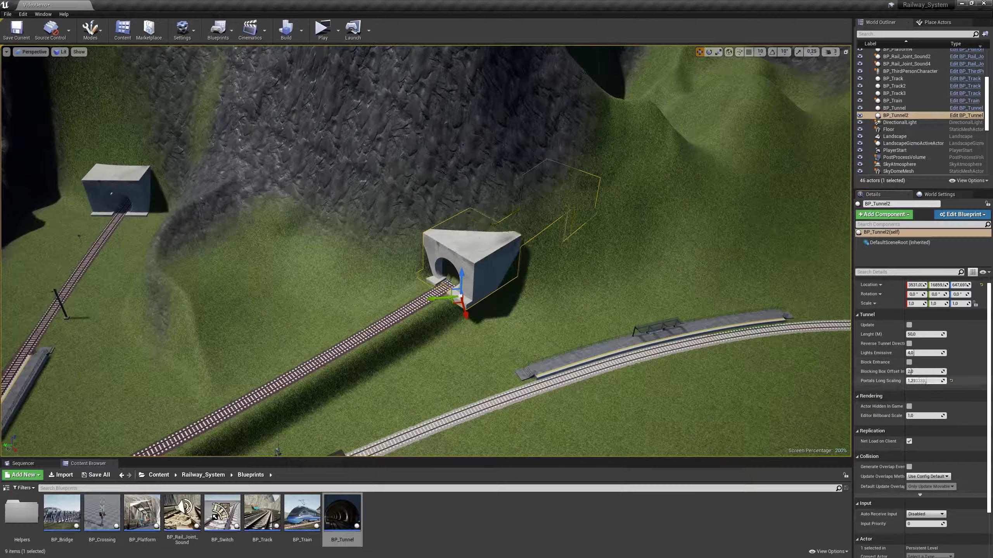
key("shift+3")
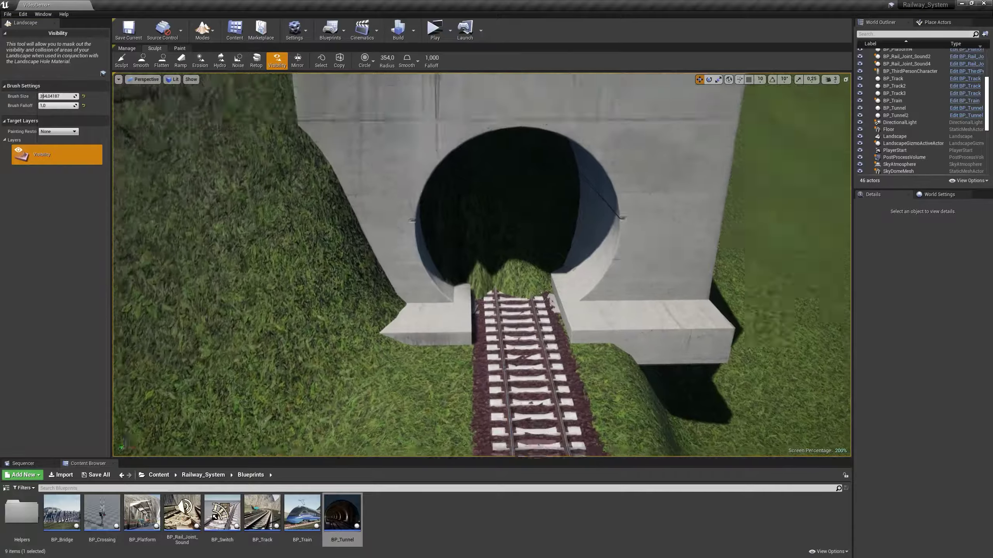
right_click_drag(563, 212, 551, 274)
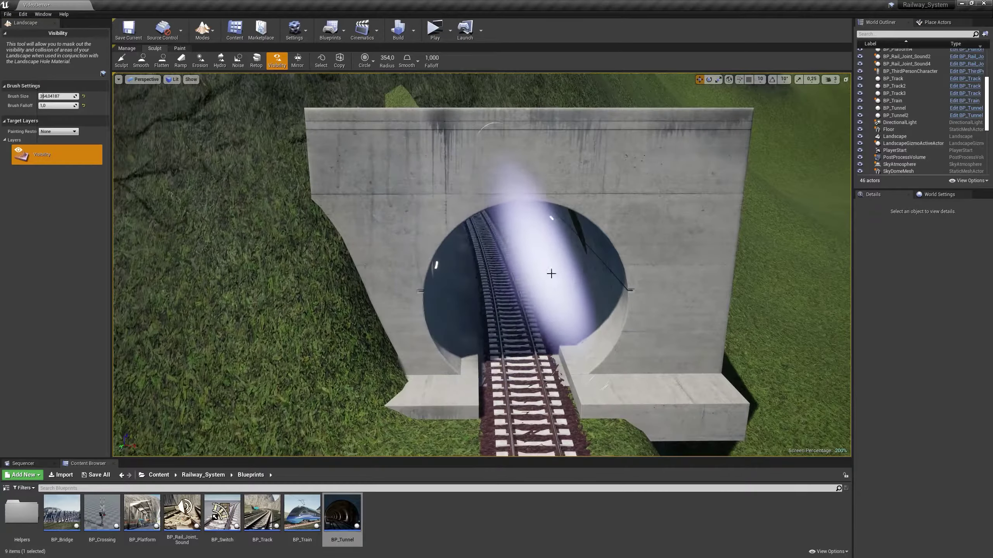
right_click_drag(516, 302, 315, 357)
key("ctrl+shift+f")
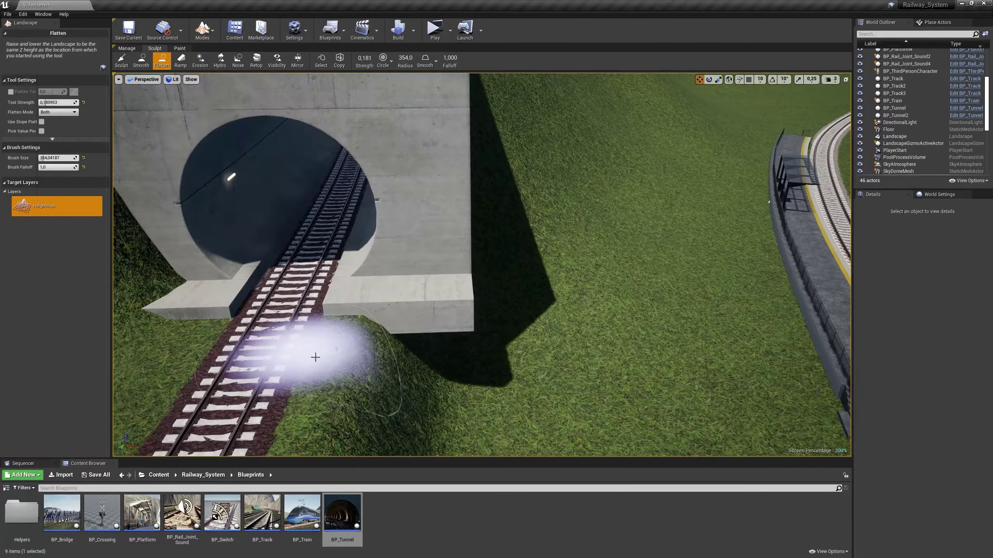
right_click_drag(487, 271, 430, 235)
key("shift+1")
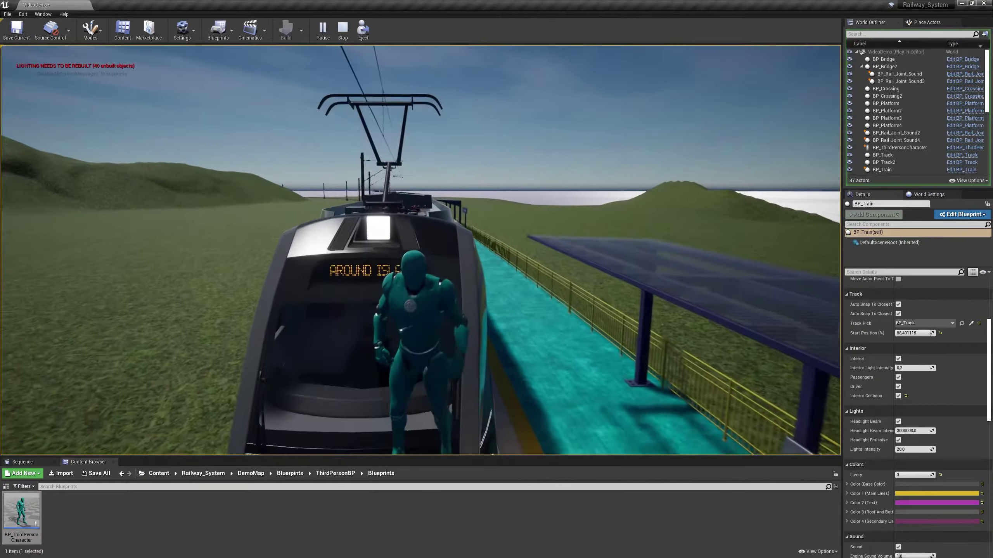
Run the character off the train and up the platform as the train passes
key("w")
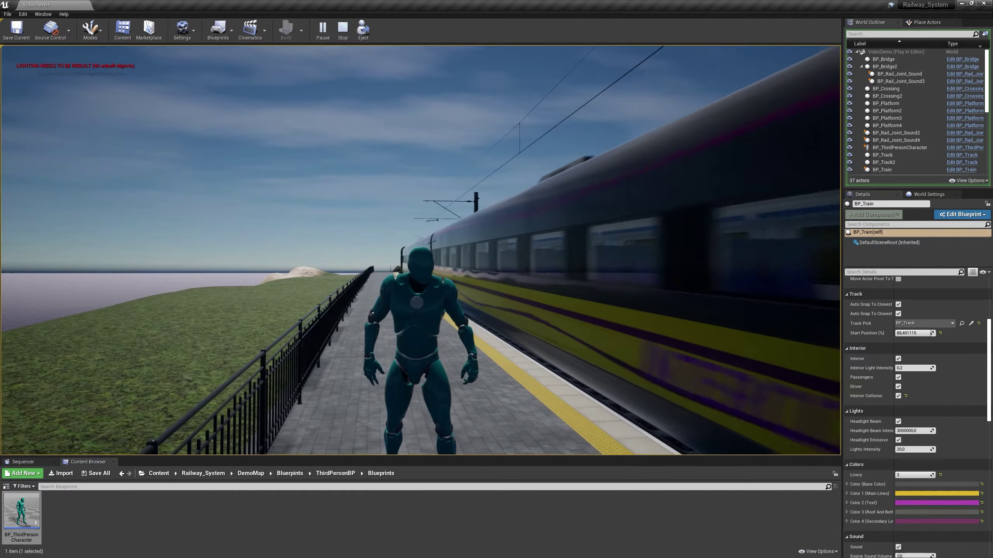
key("w")
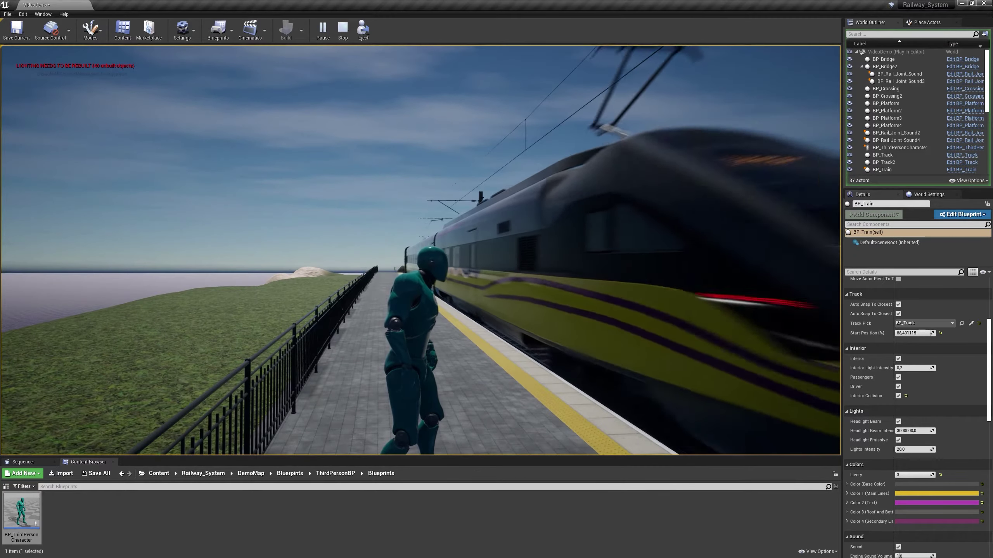